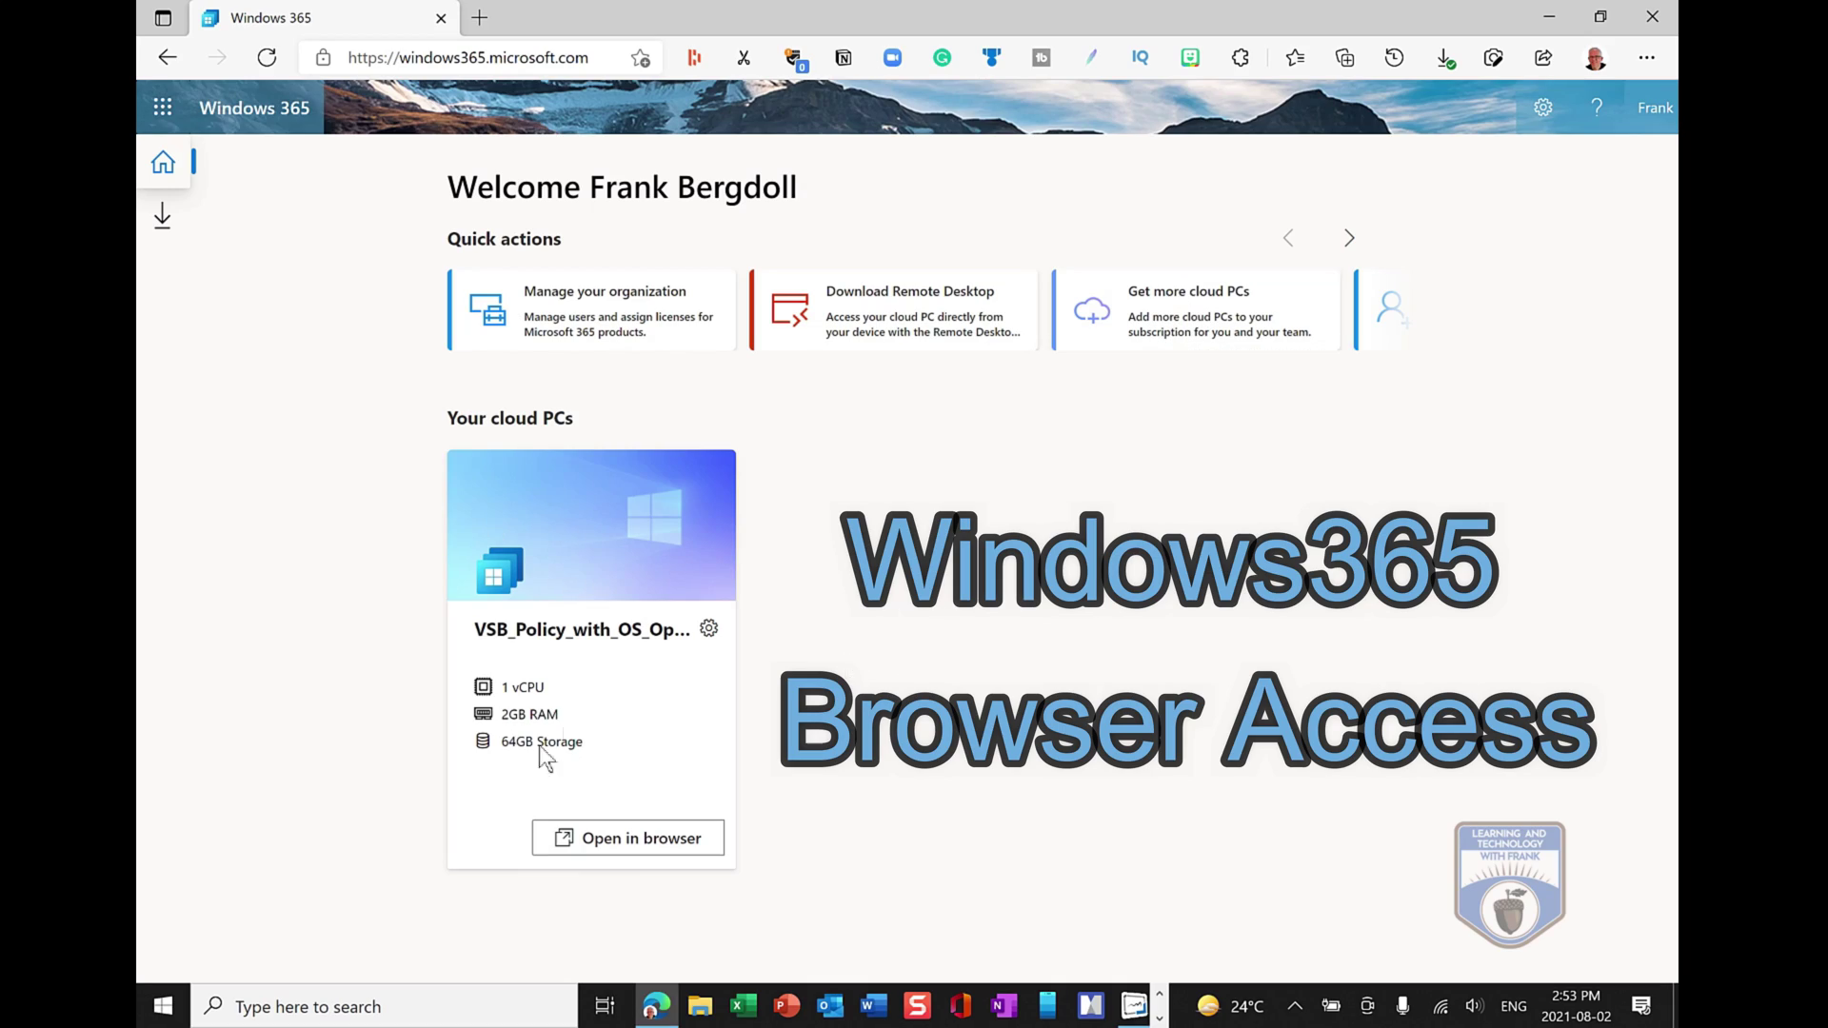
Step: Rename the cloud PC to 'Windows365' followed by the user's first name
click(709, 630)
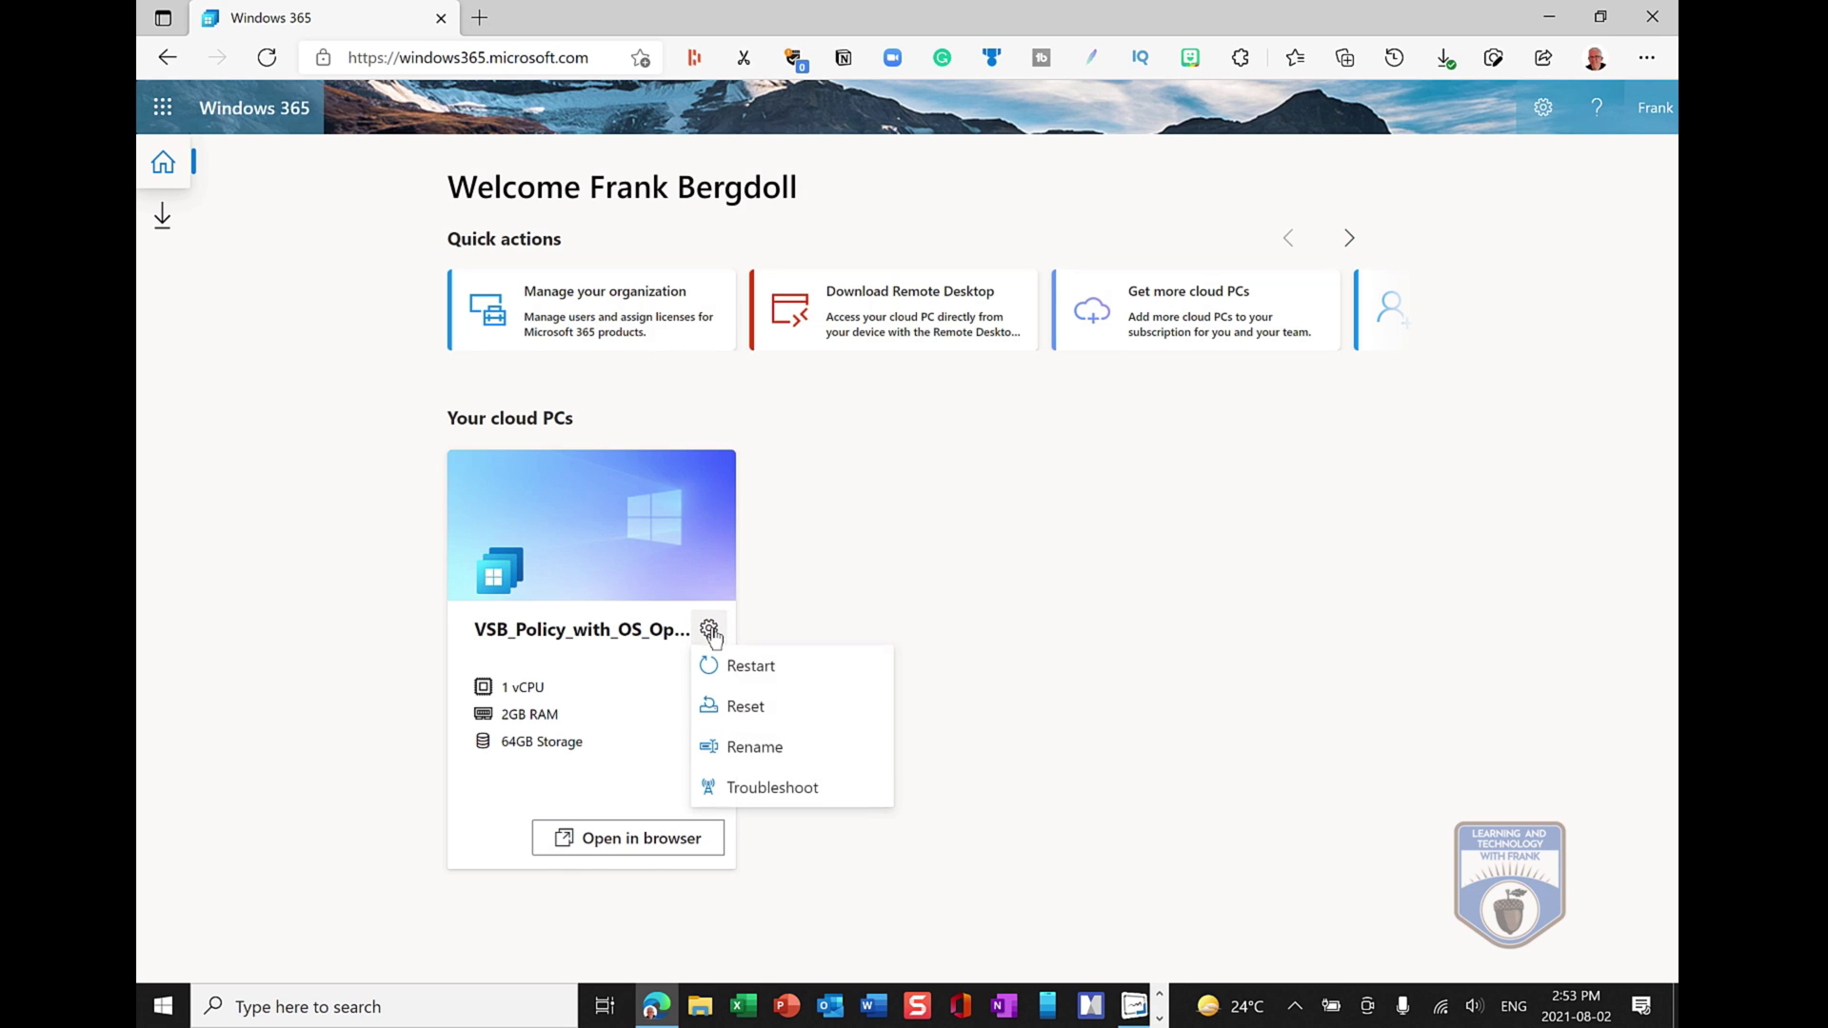
click(755, 748)
double_click(866, 653)
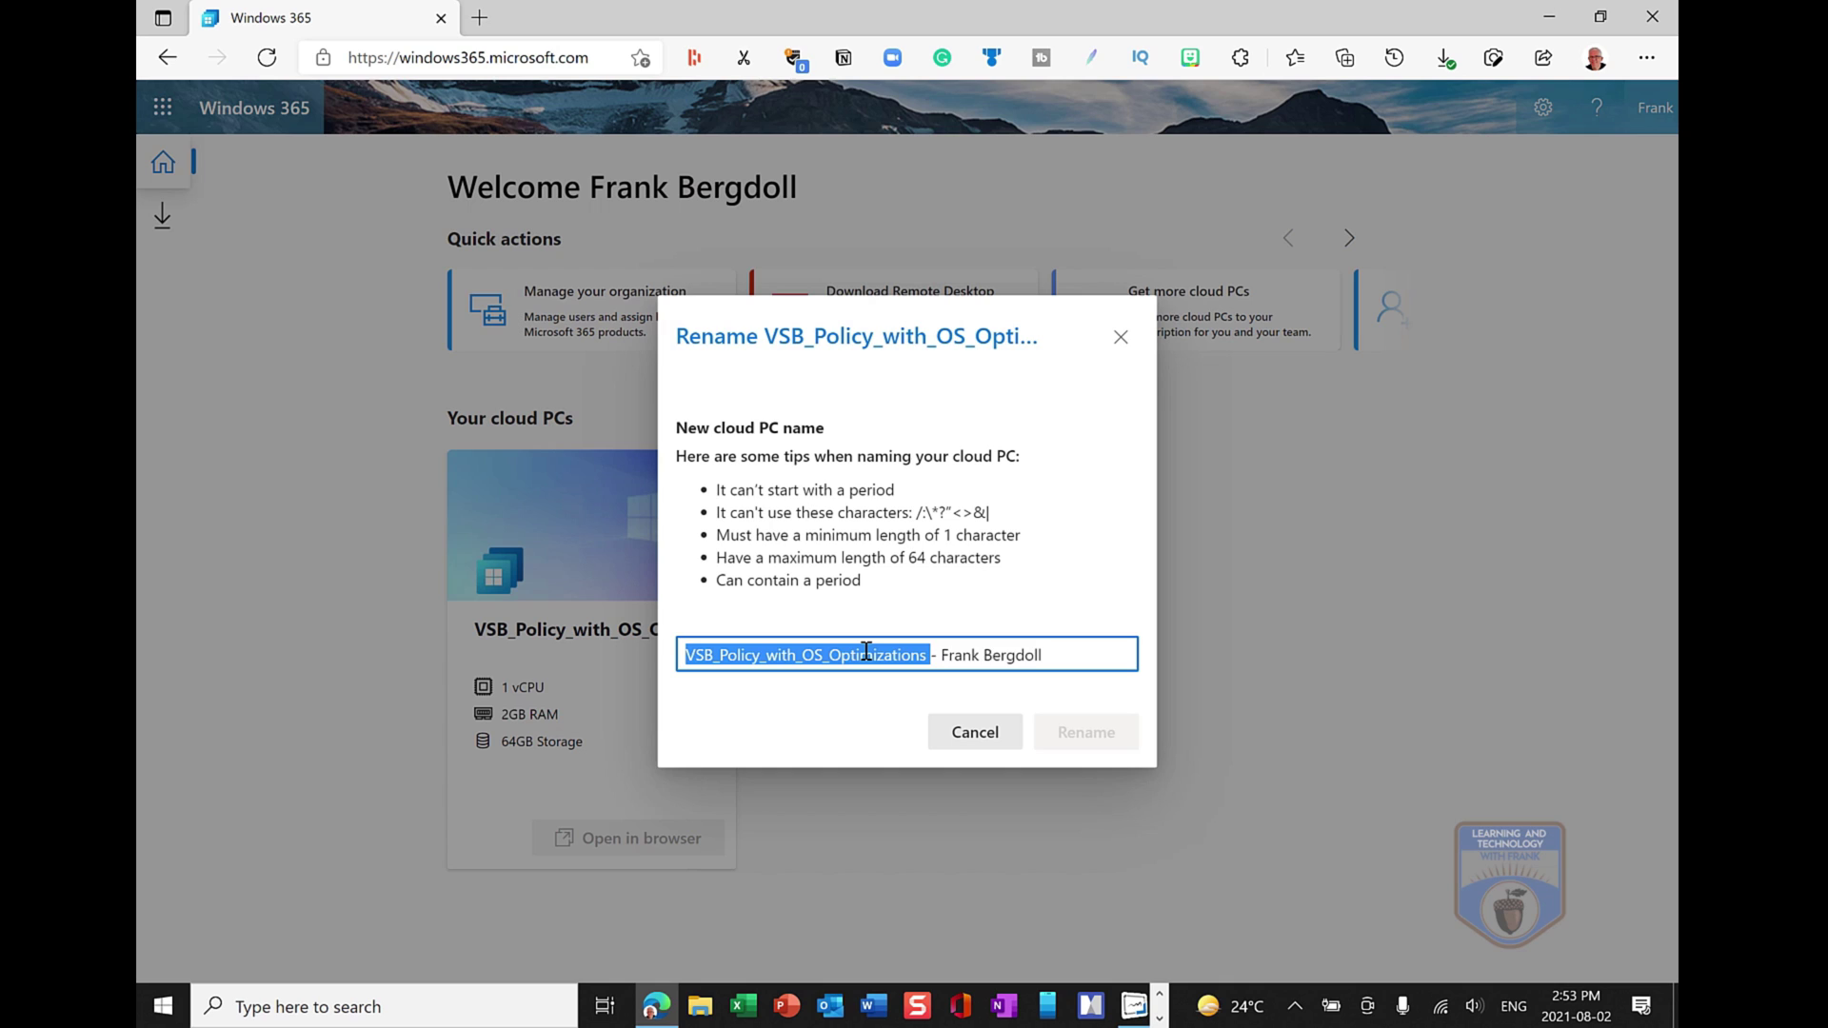
triple_click(867, 652)
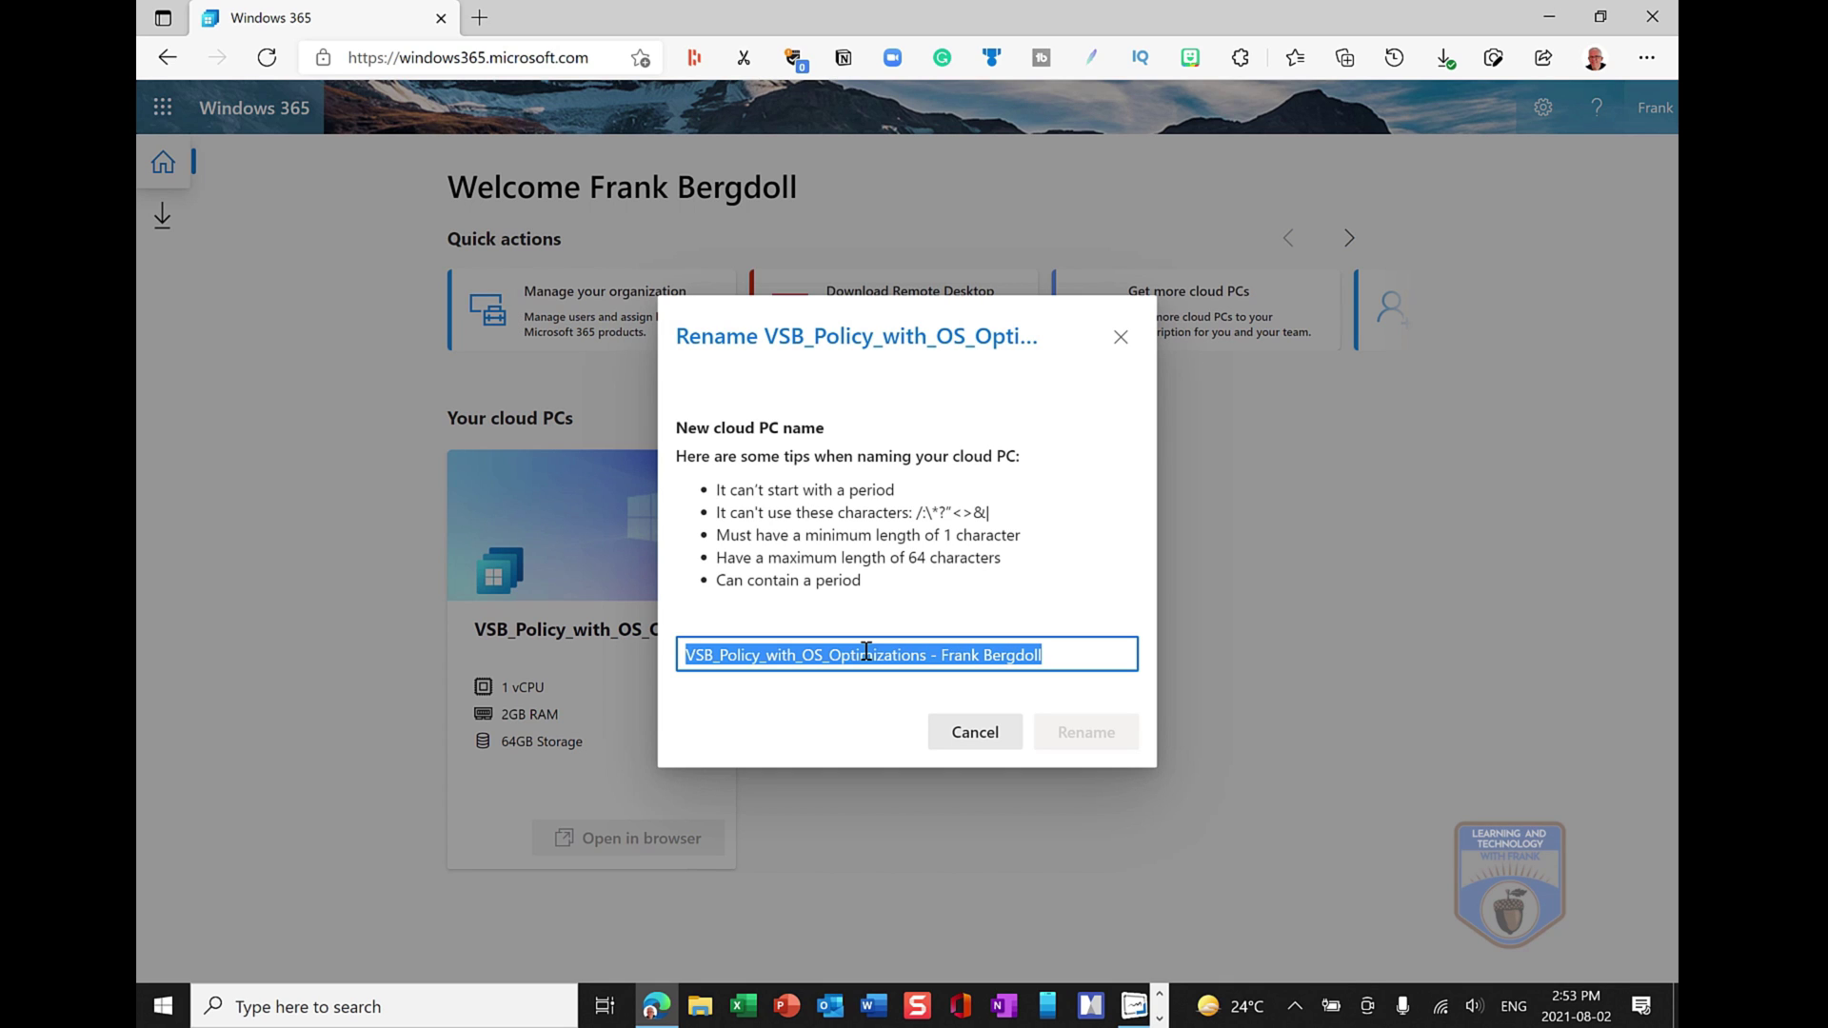
text(Windows365Frank)
click(1084, 731)
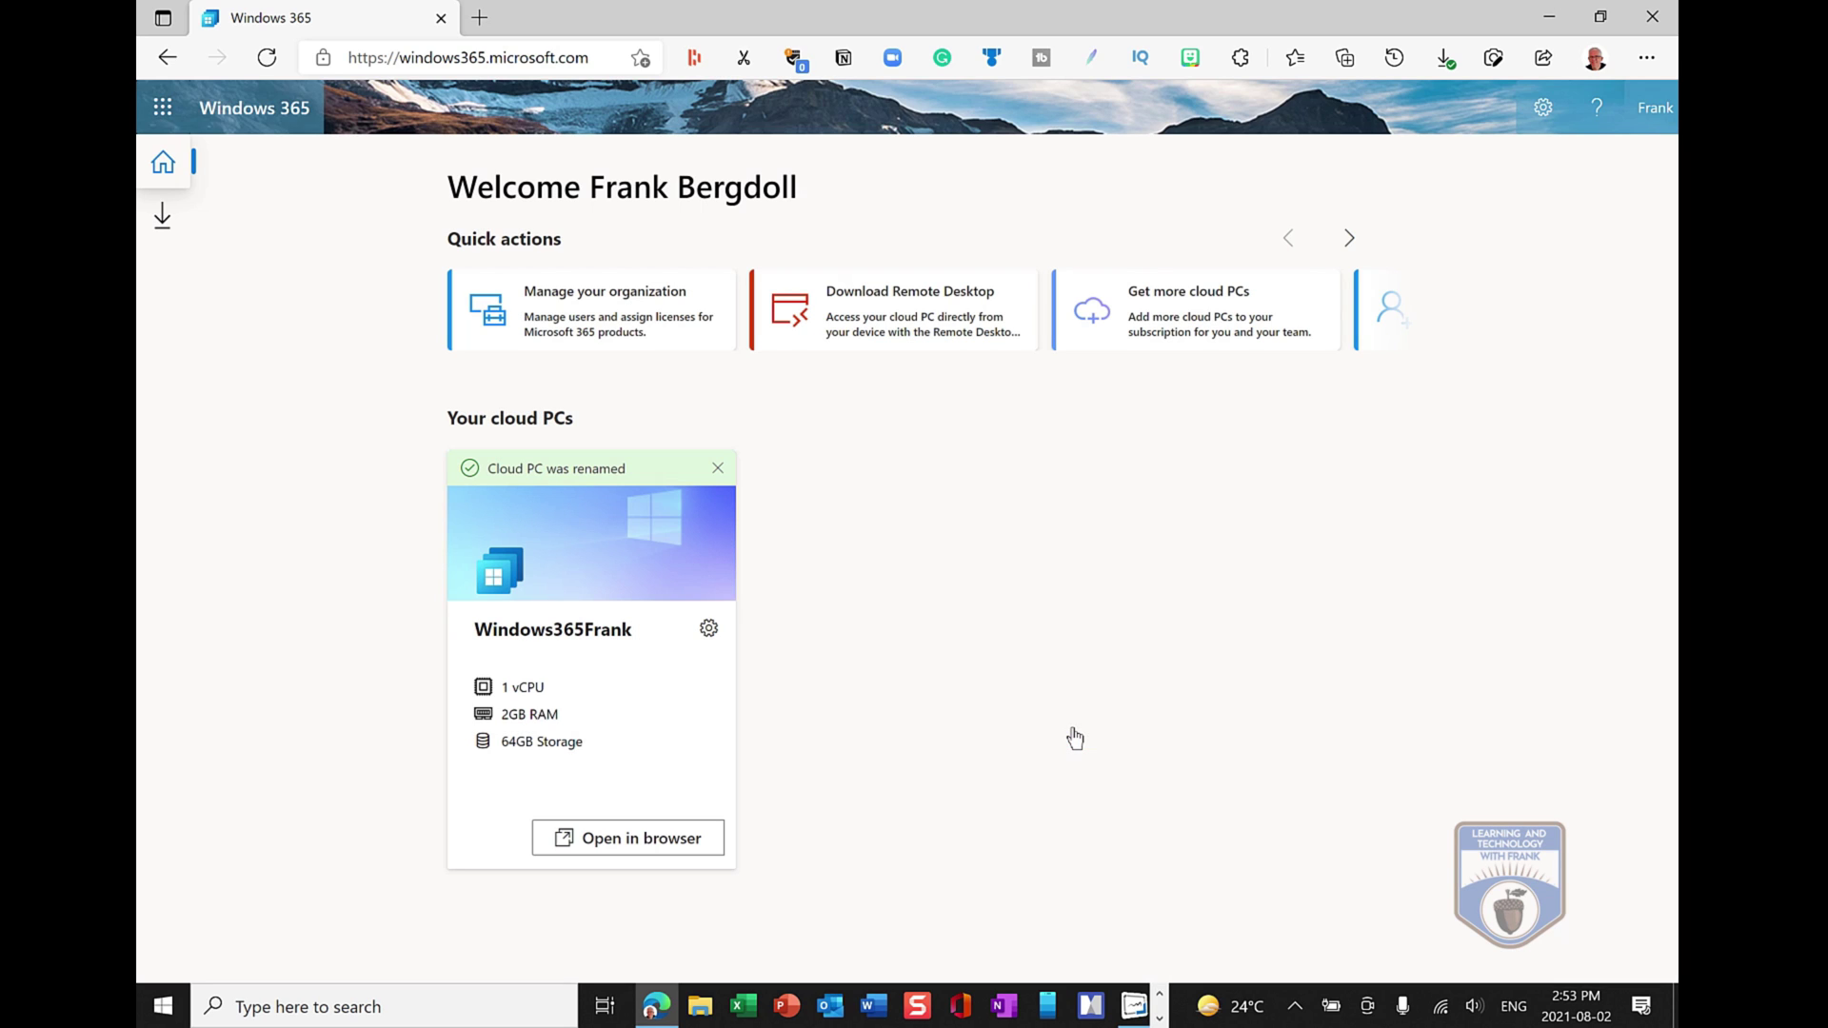
Step: Open the cloud PC in the browser client and allow access to local resources
click(686, 850)
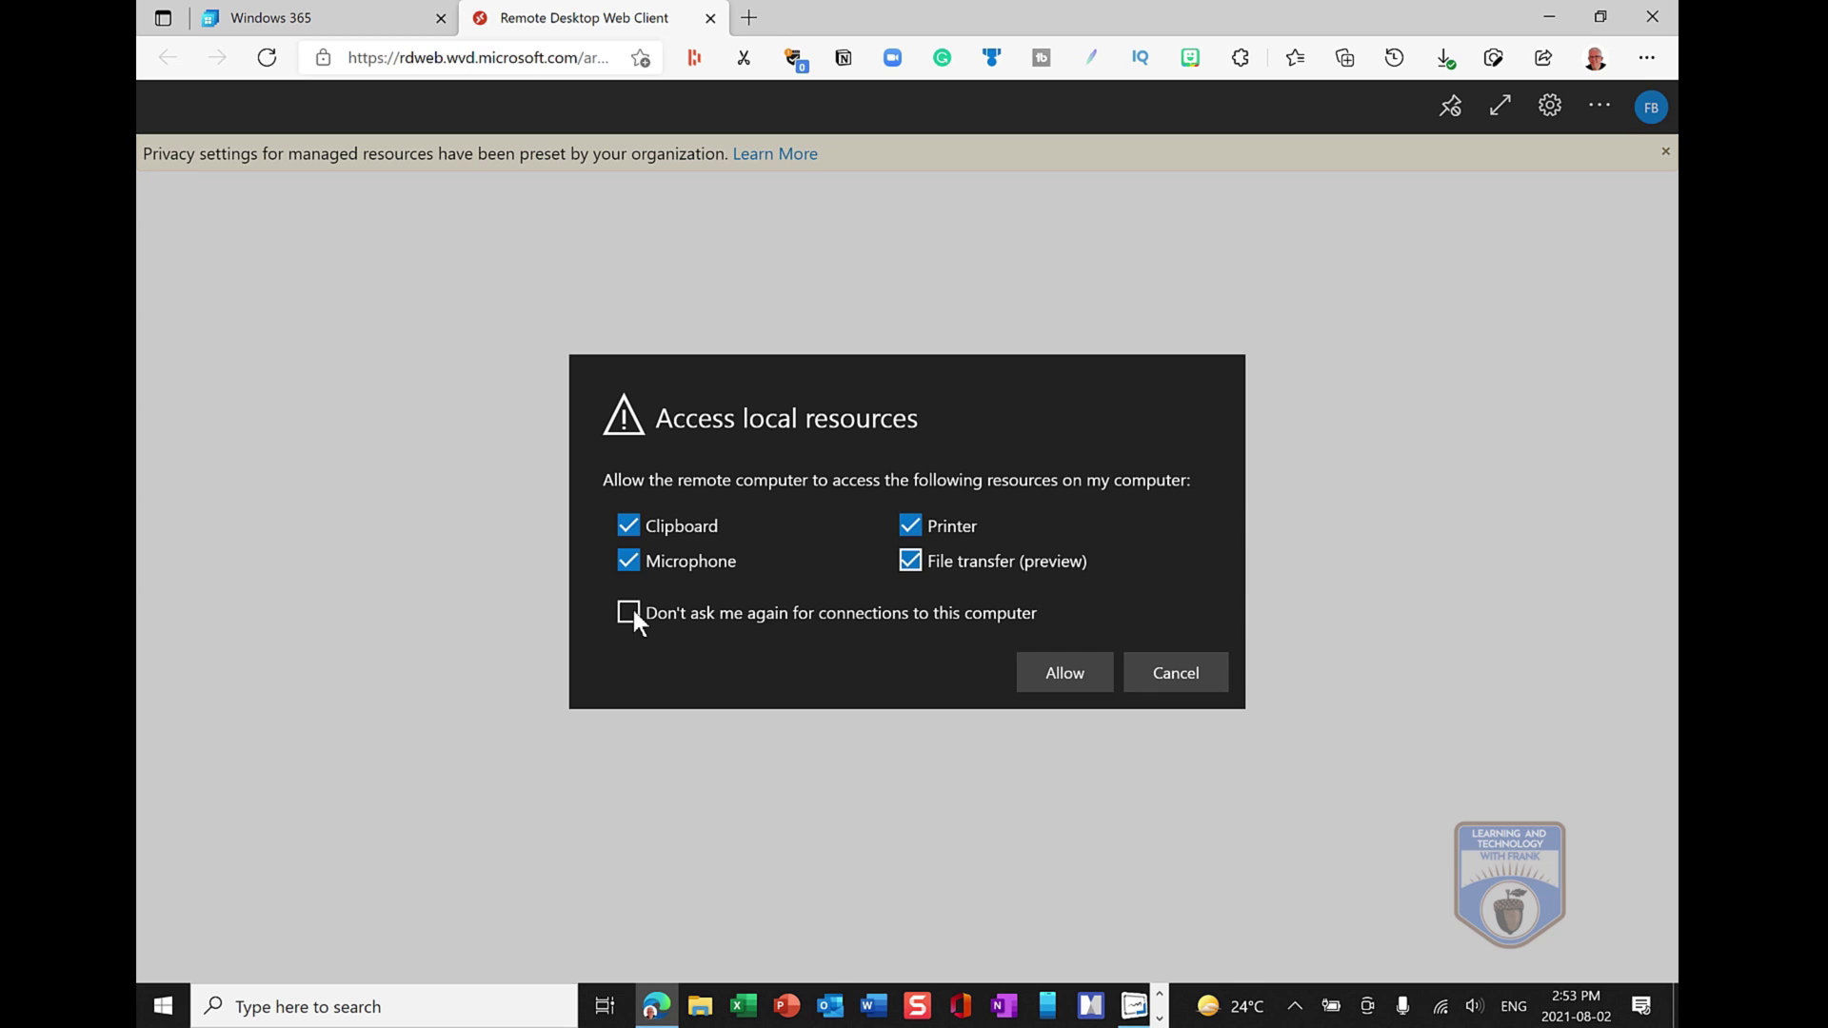
click(1063, 671)
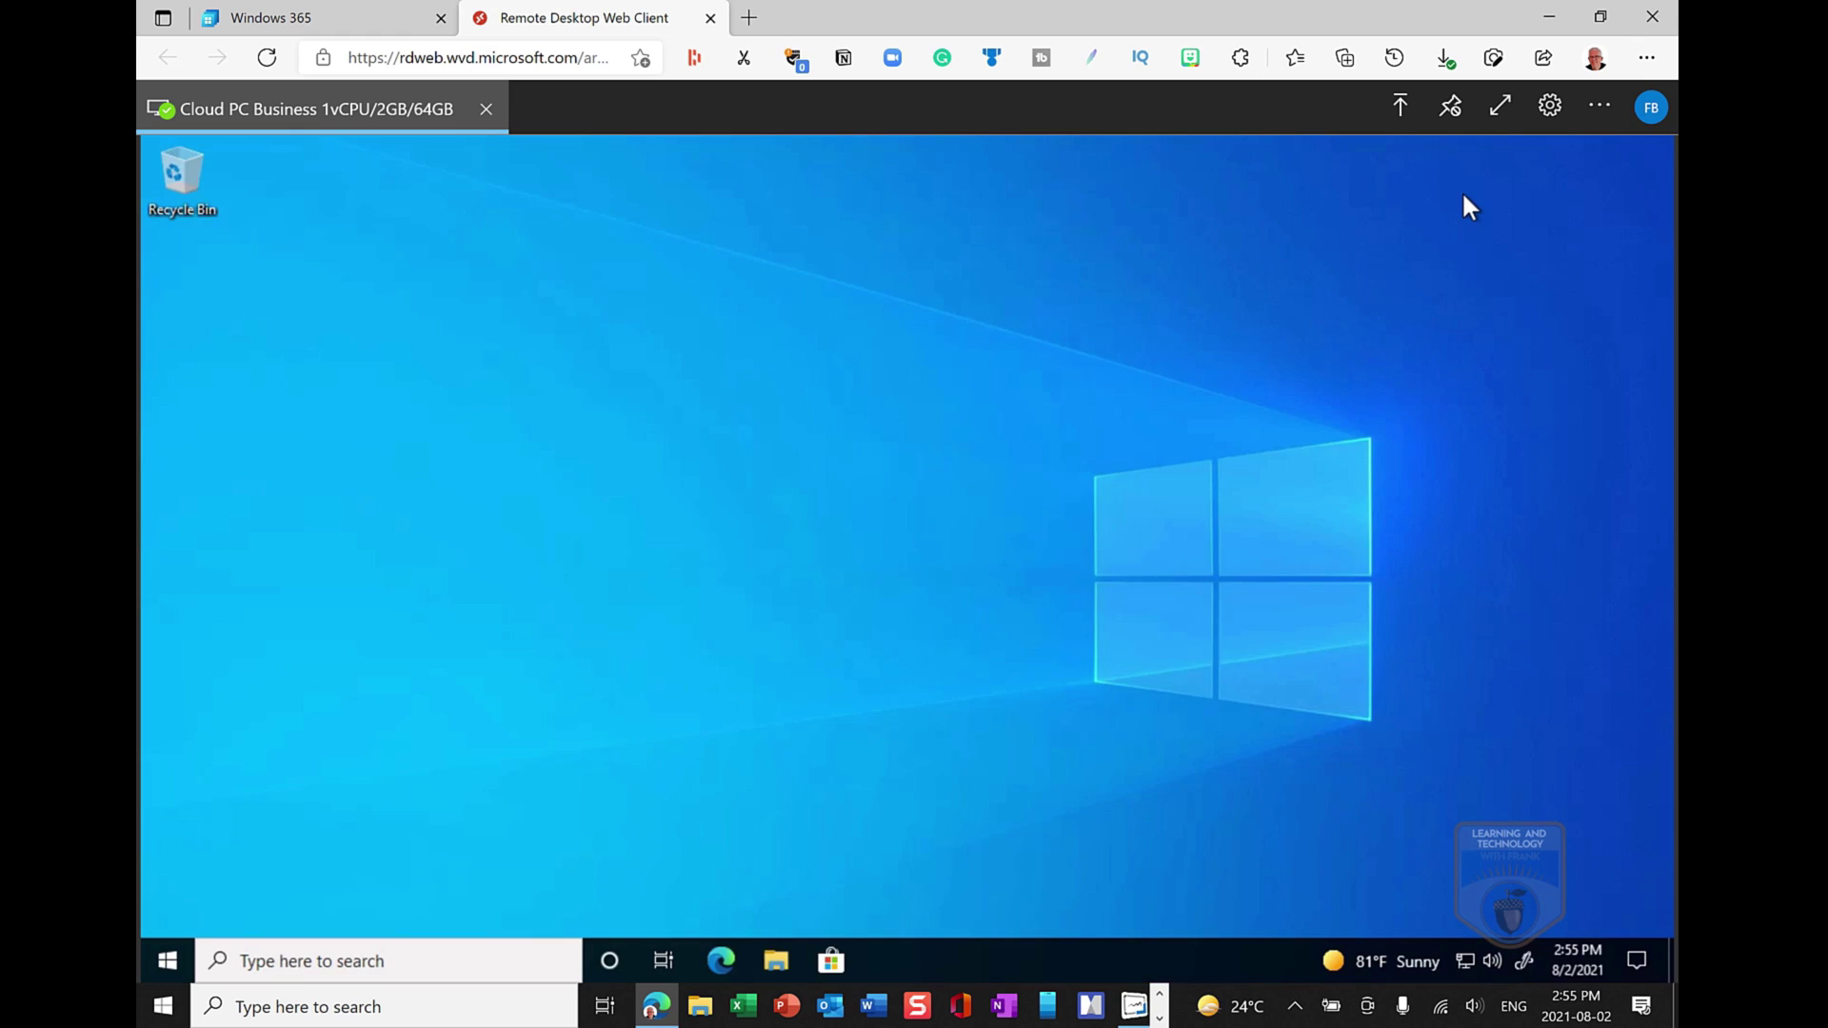
Step: Go full screen, launch Microsoft Edge from Start and begin its Let's go welcome setup
click(1502, 111)
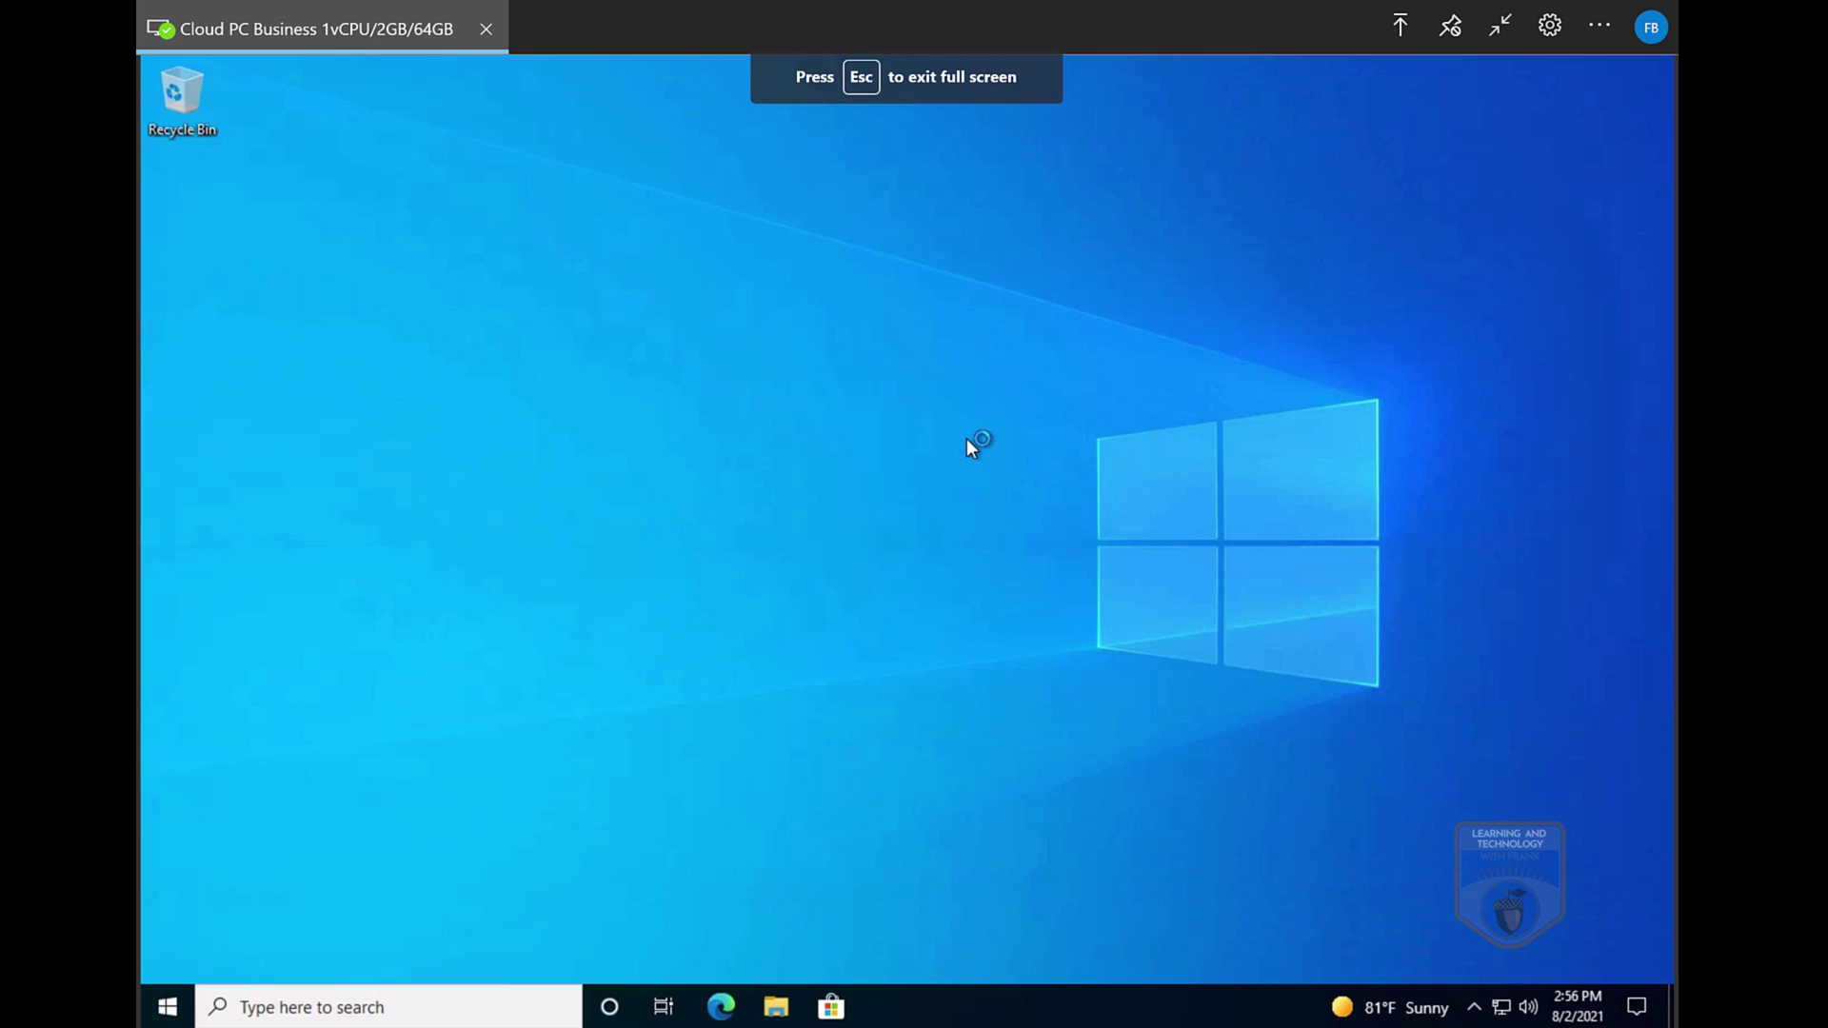
click(176, 1013)
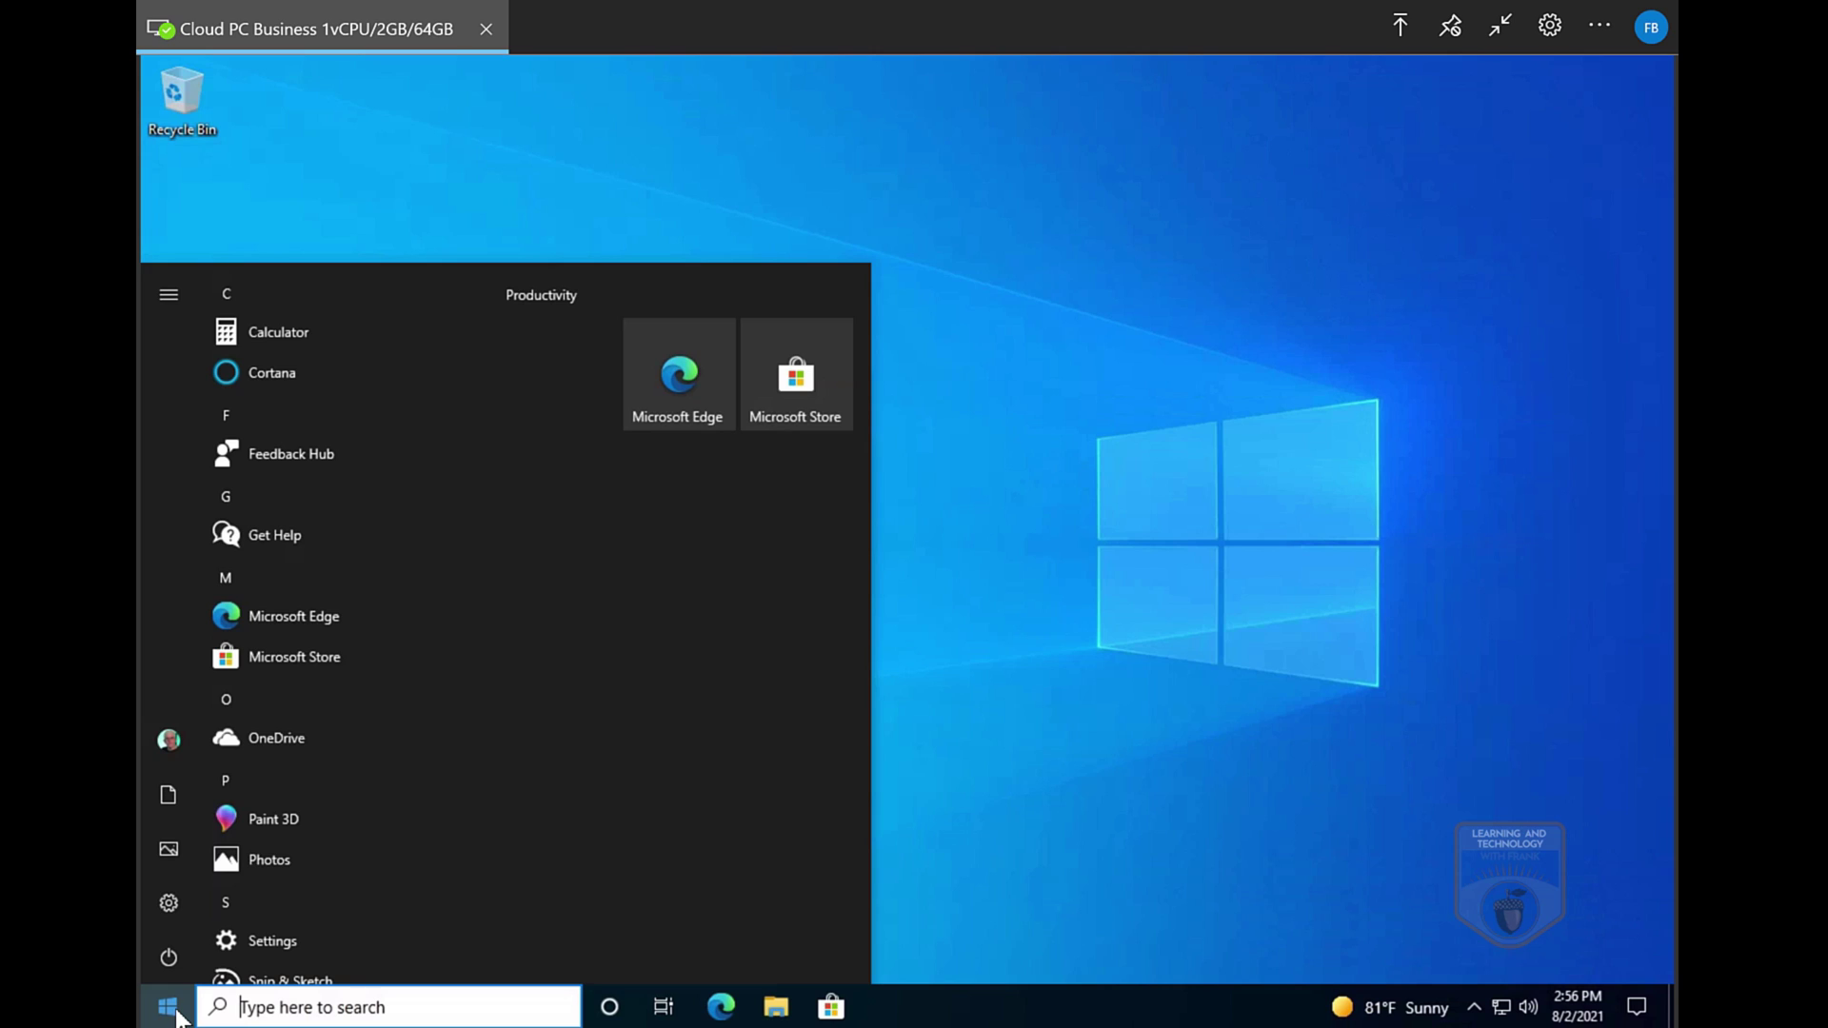
click(679, 373)
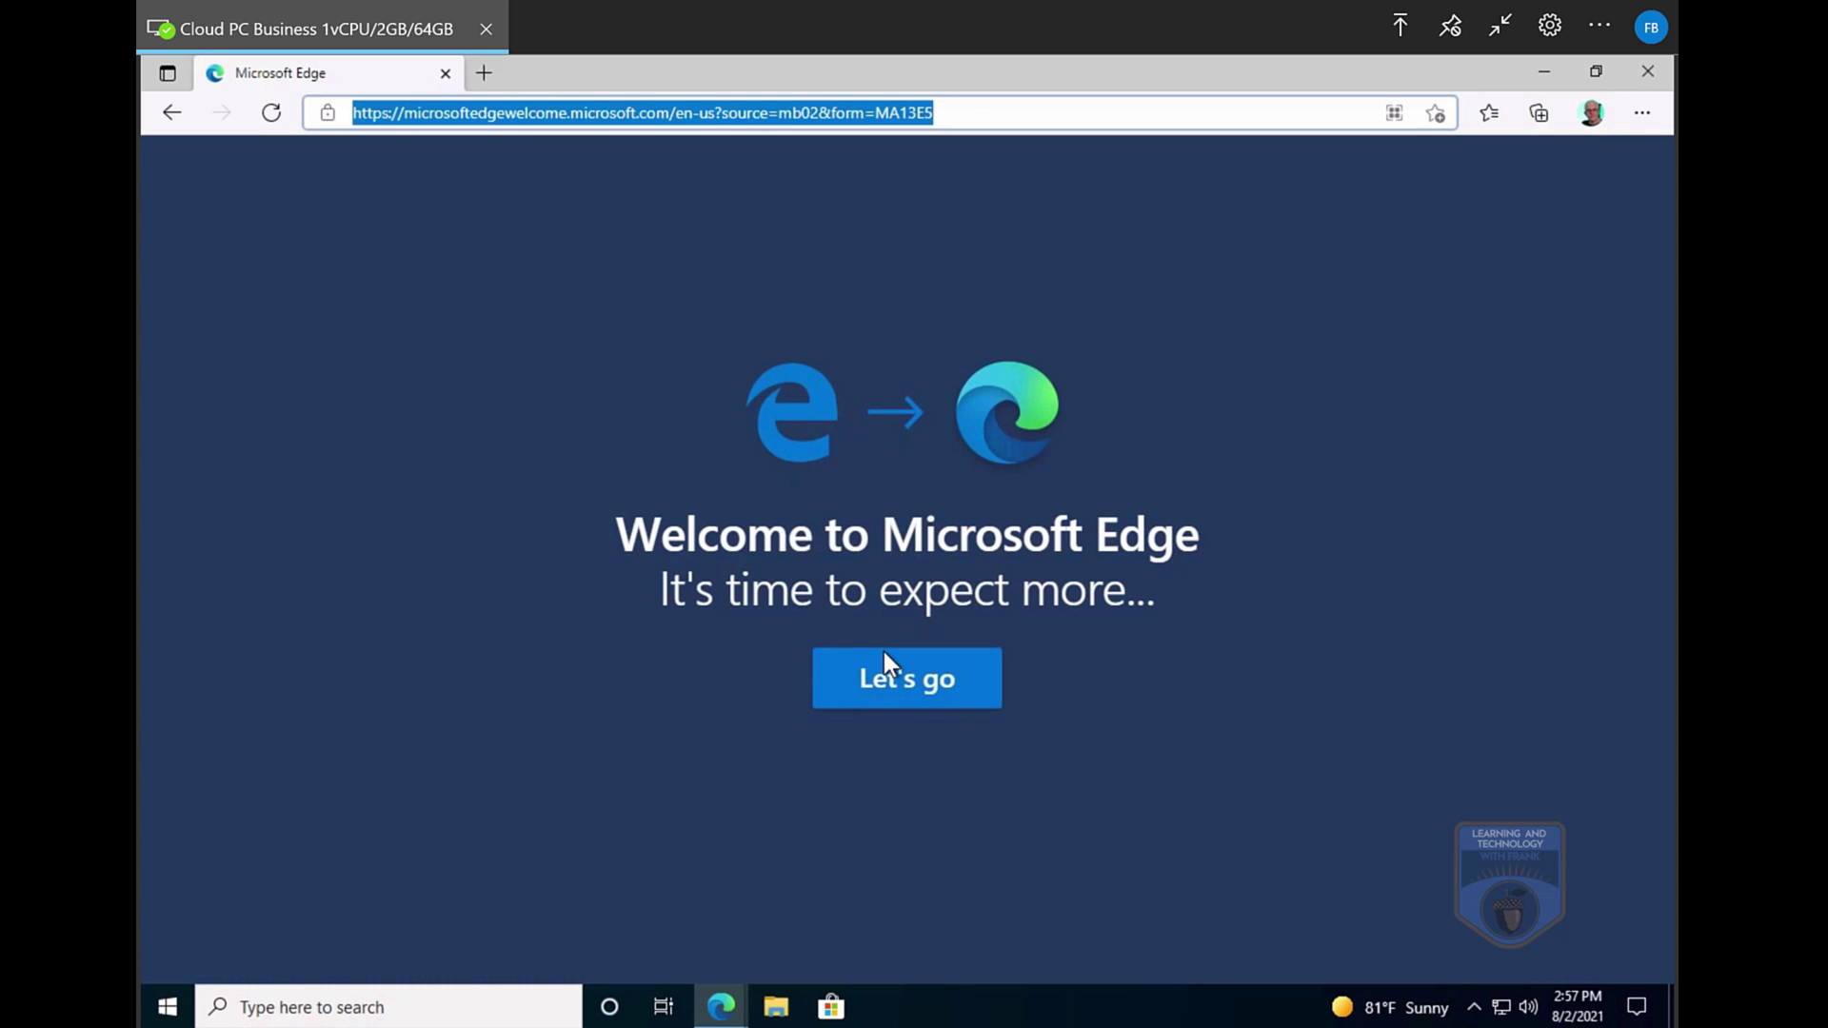
click(882, 674)
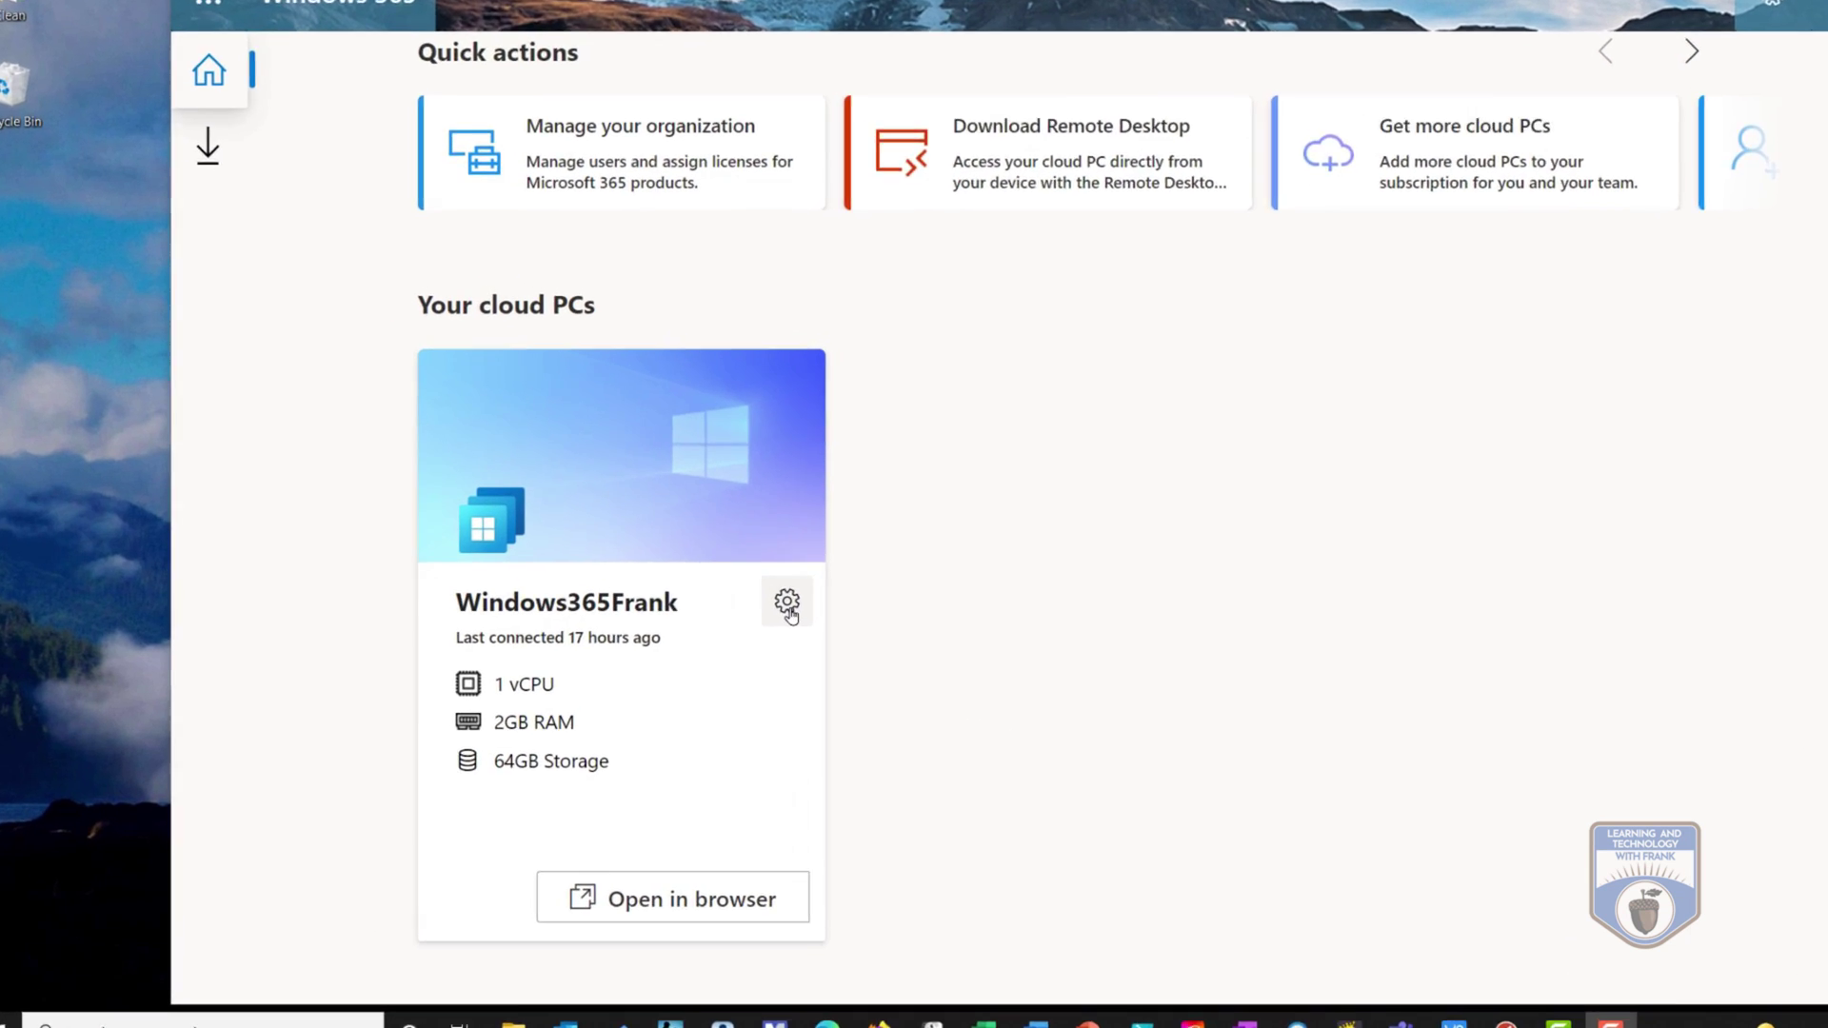
Step: Choose Reset from the cloud PC's gear menu to show the reset warning
click(692, 646)
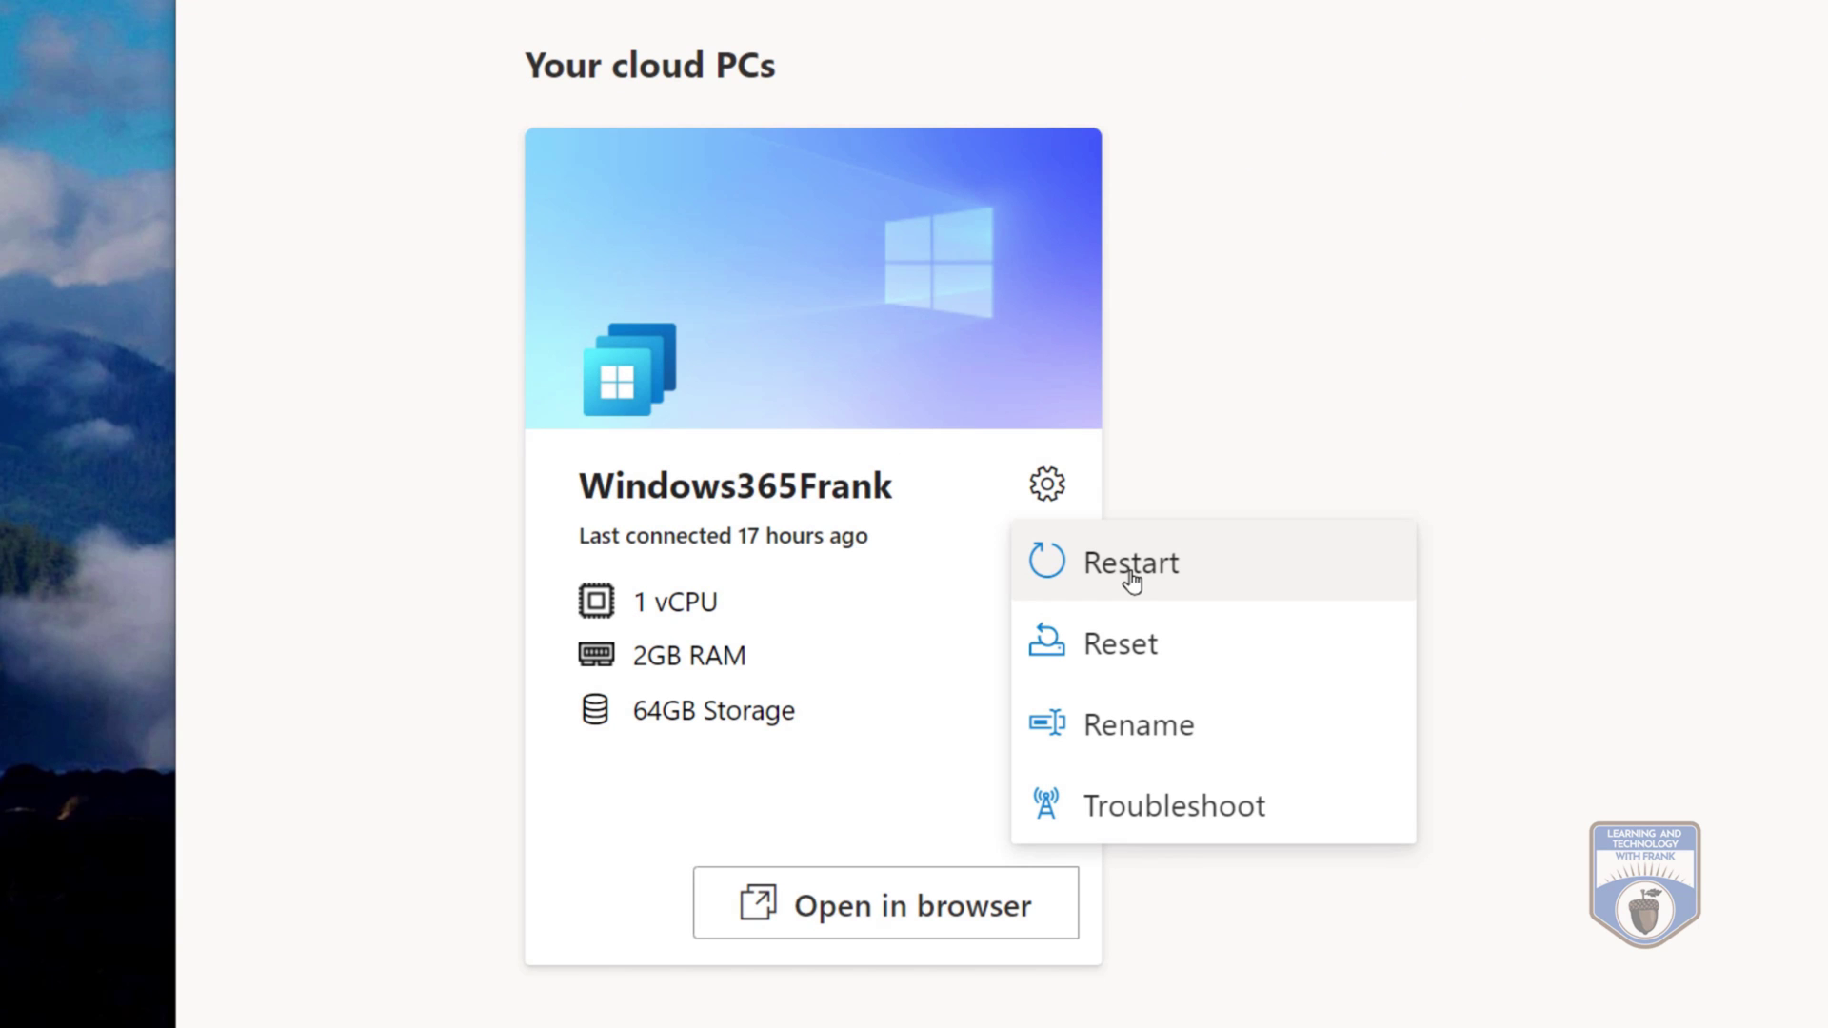
click(1152, 655)
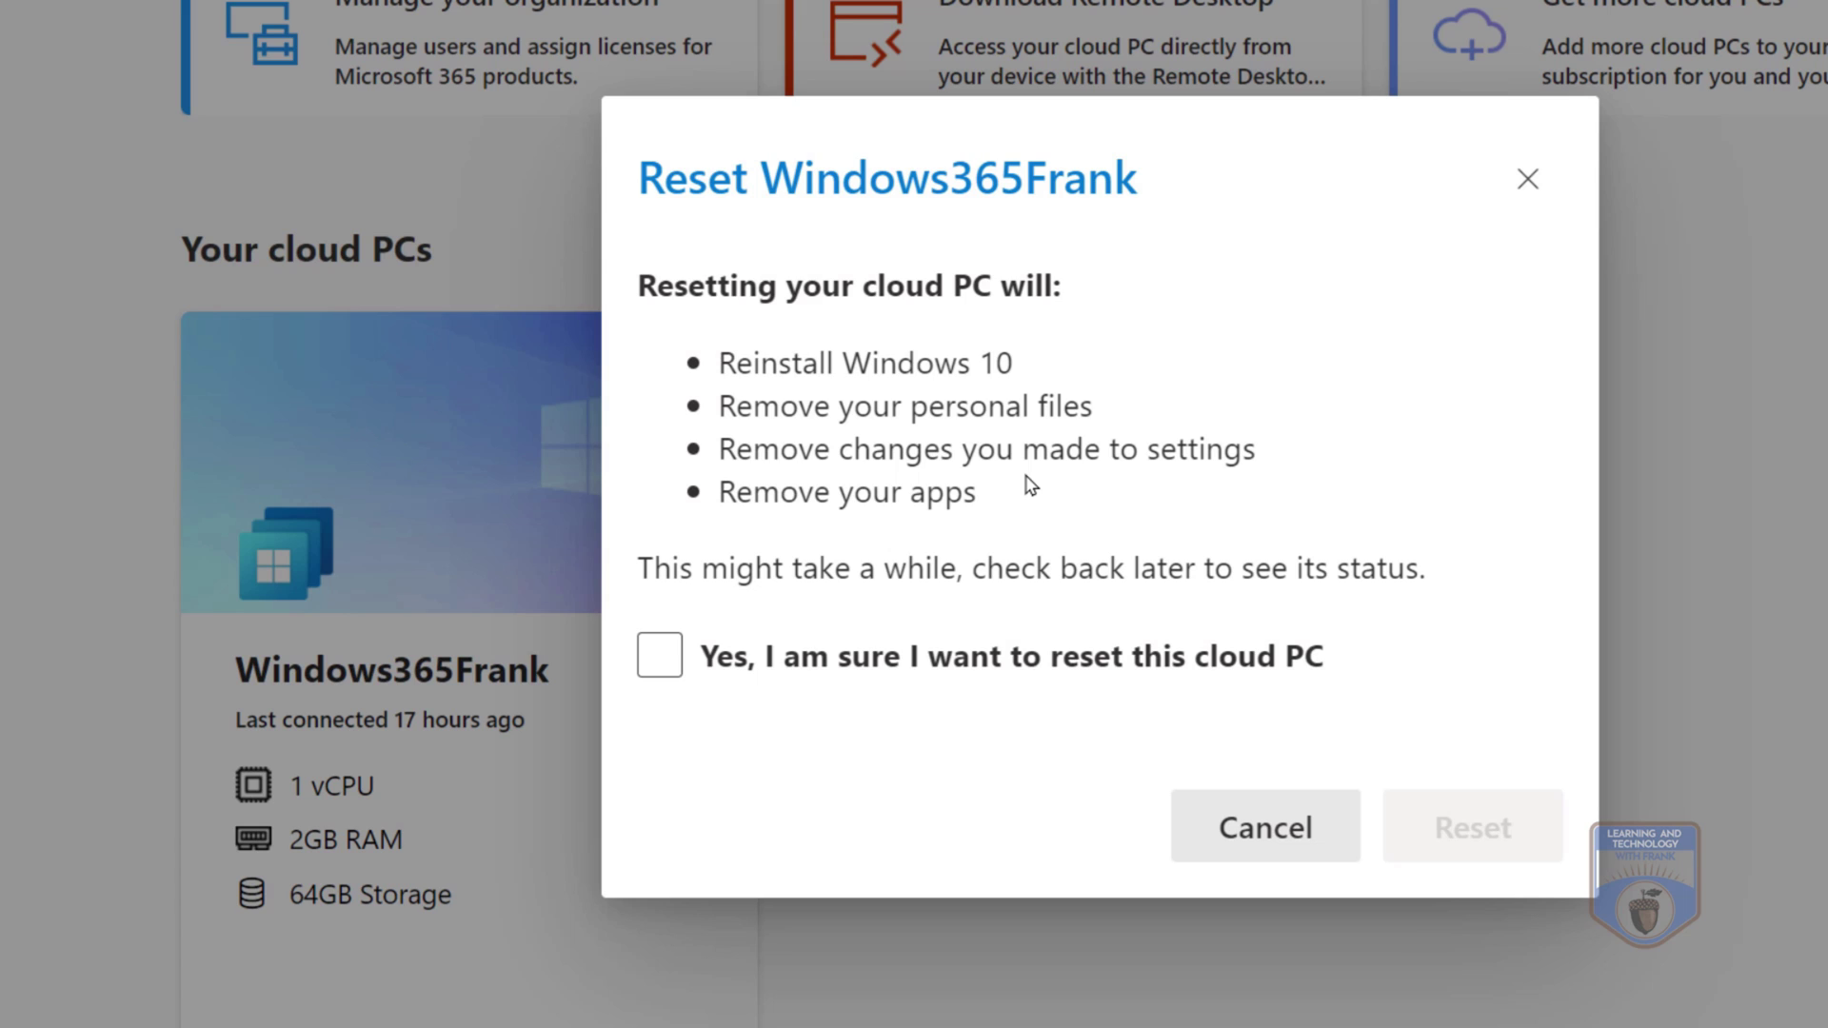
Step: Cancel the reset, run Troubleshoot on the cloud PC, and dismiss the no-issues banner
click(1271, 826)
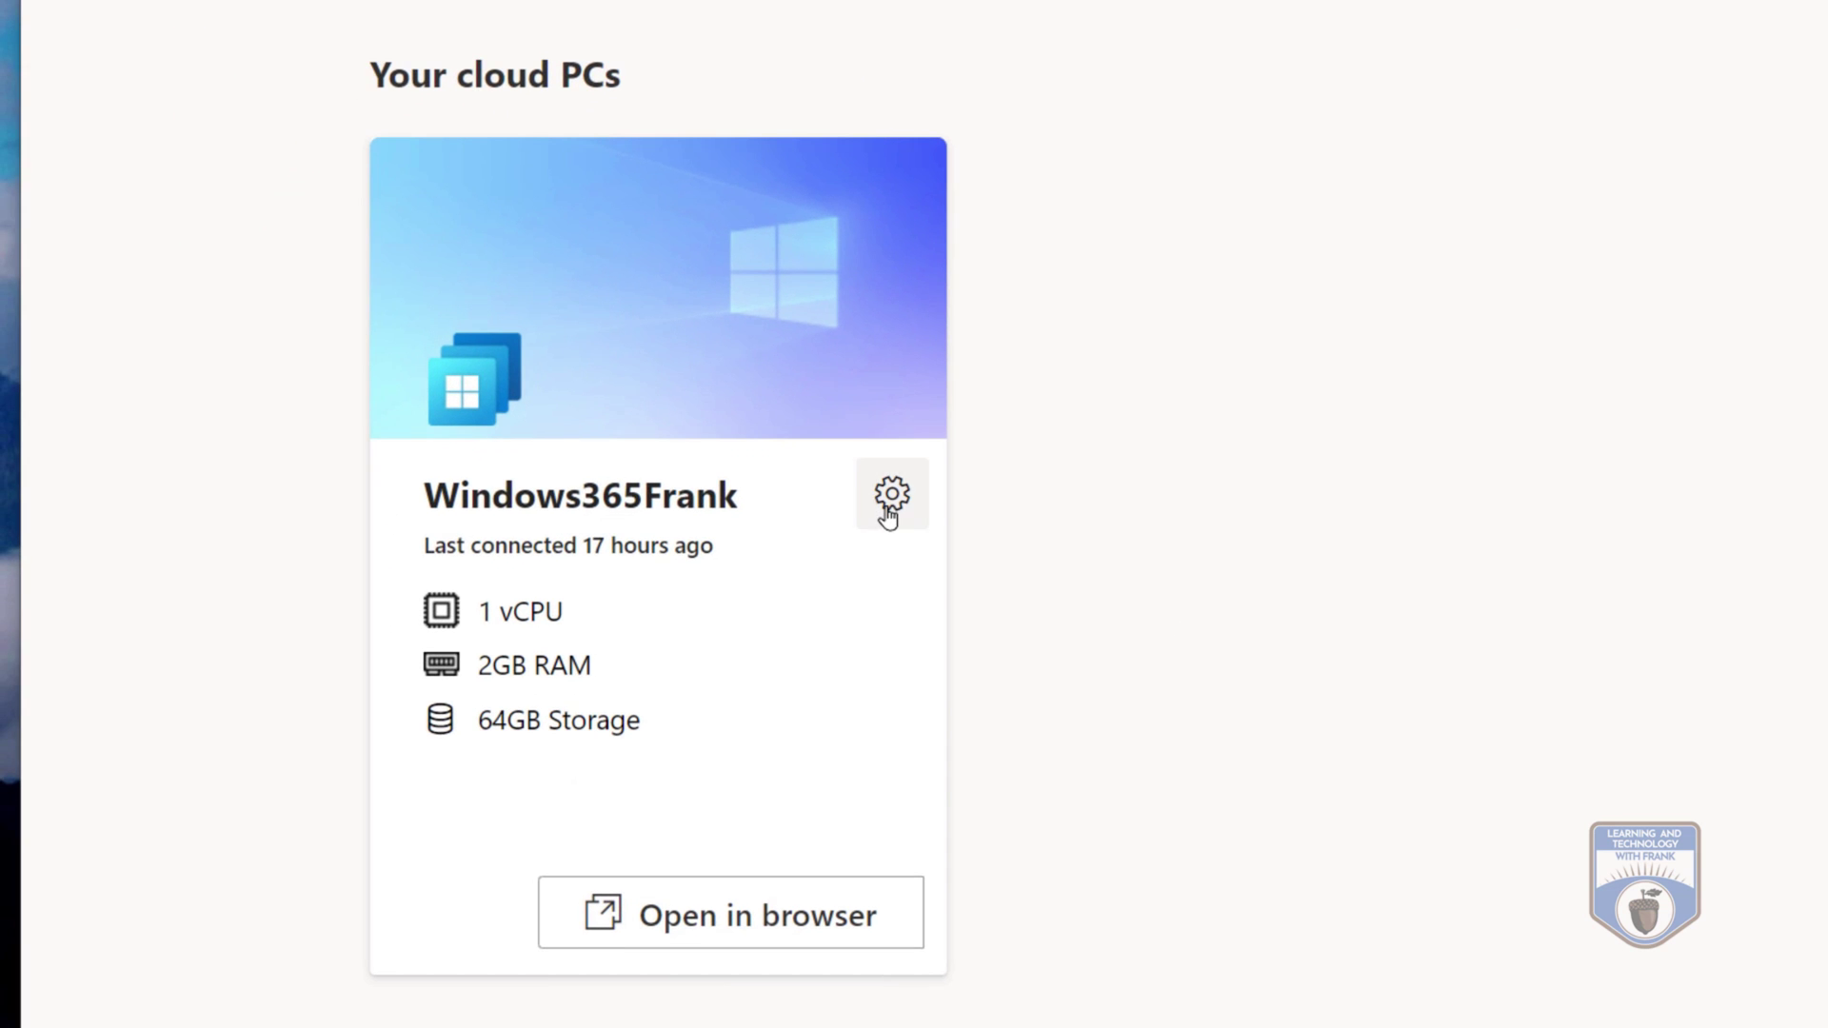
click(889, 505)
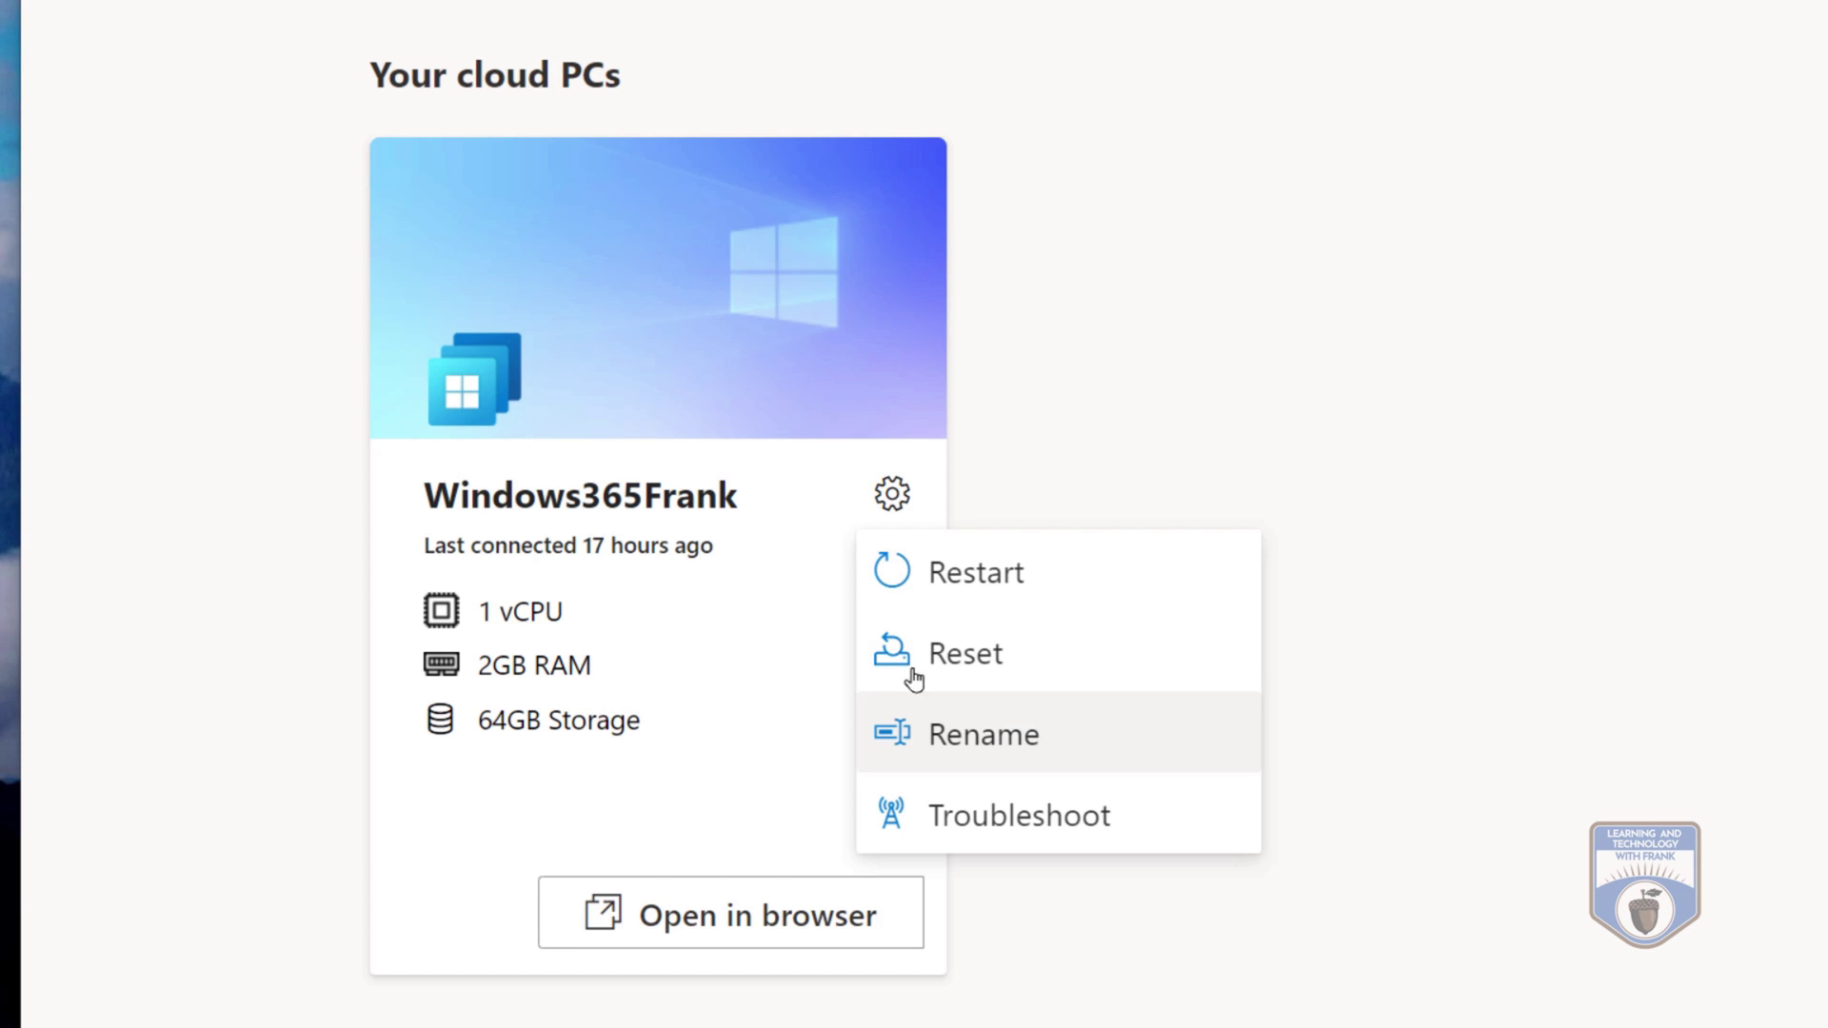
click(1054, 825)
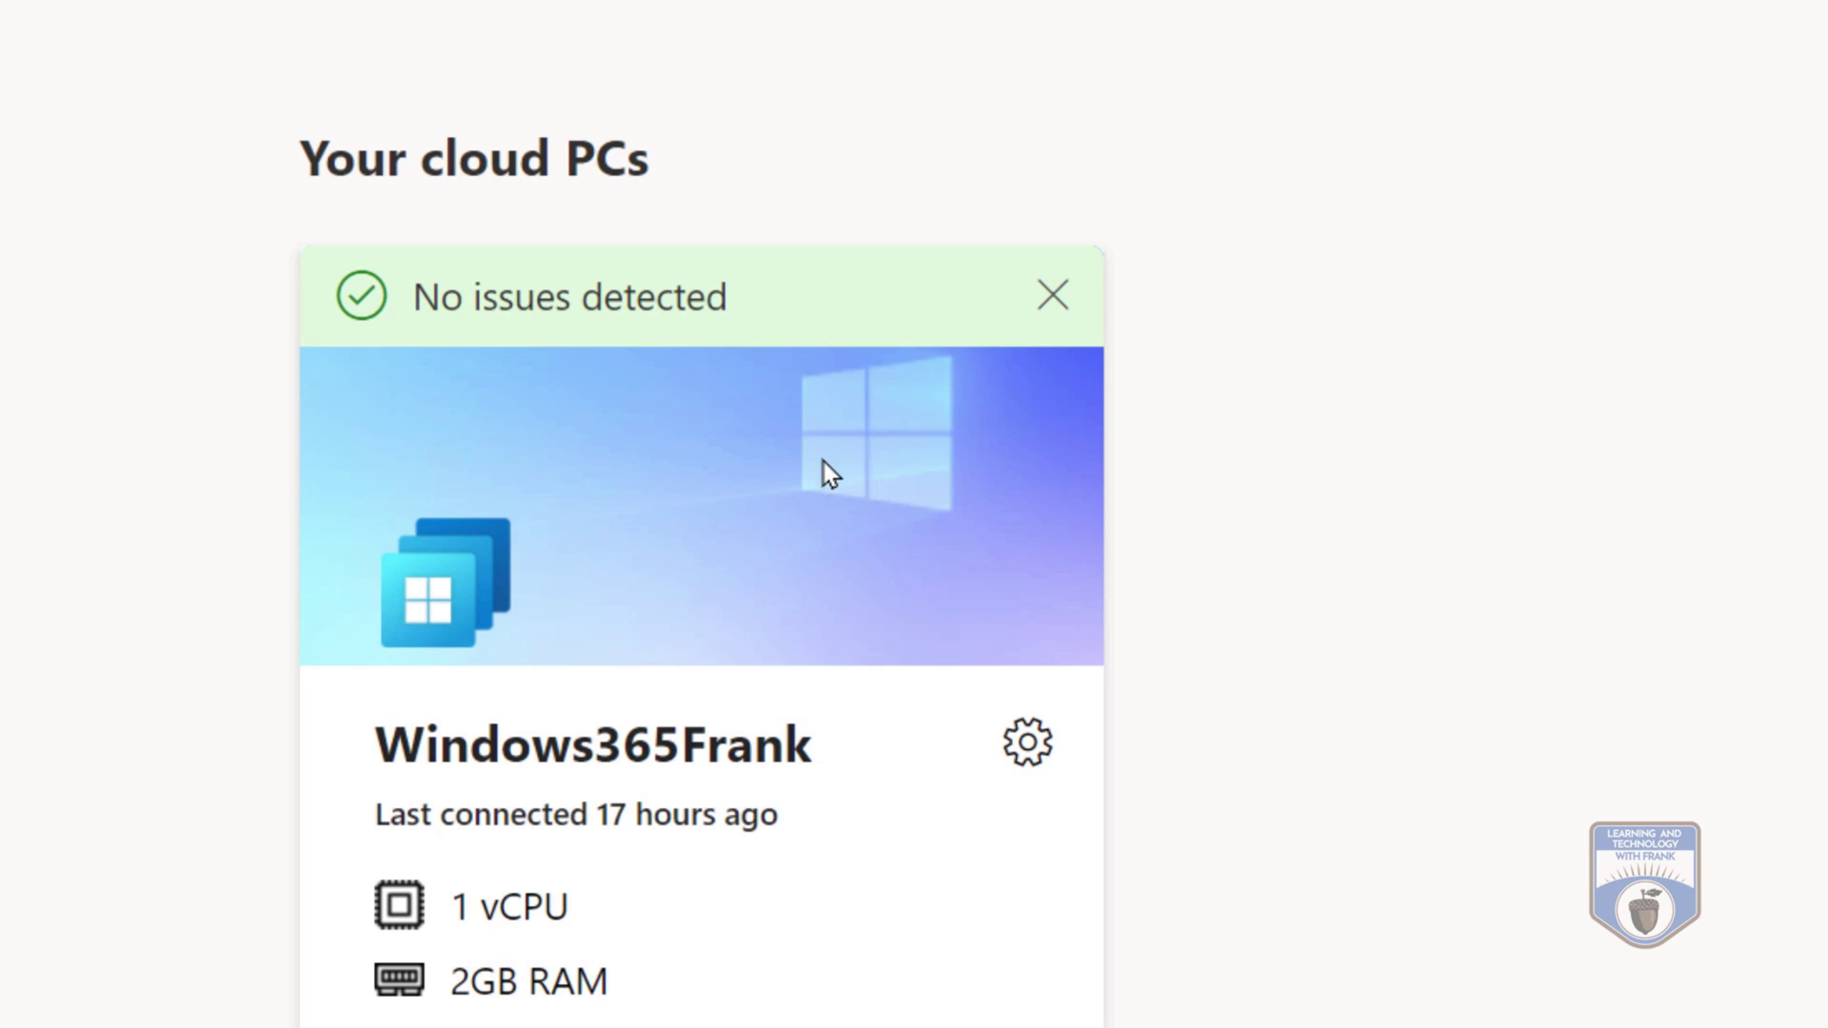
click(1052, 296)
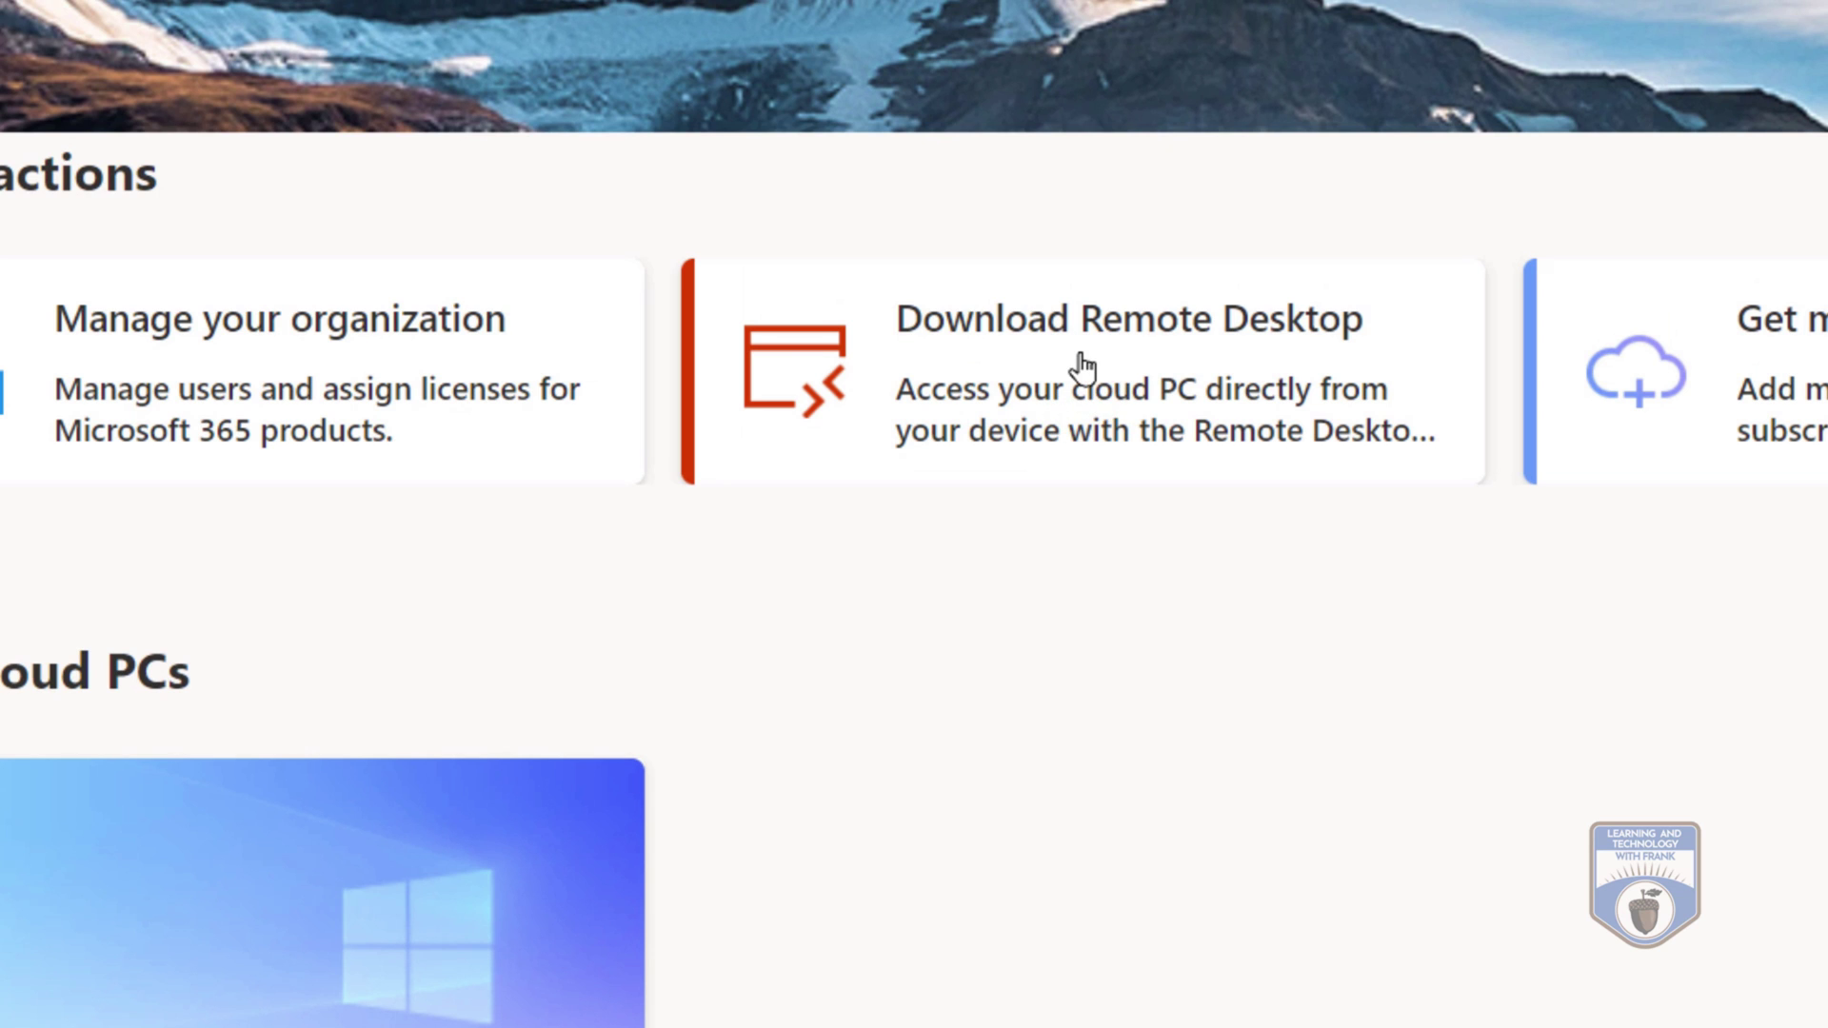
Step: Copy the Windows subscription URL from the Download Remote Desktop page and close its window
click(1078, 372)
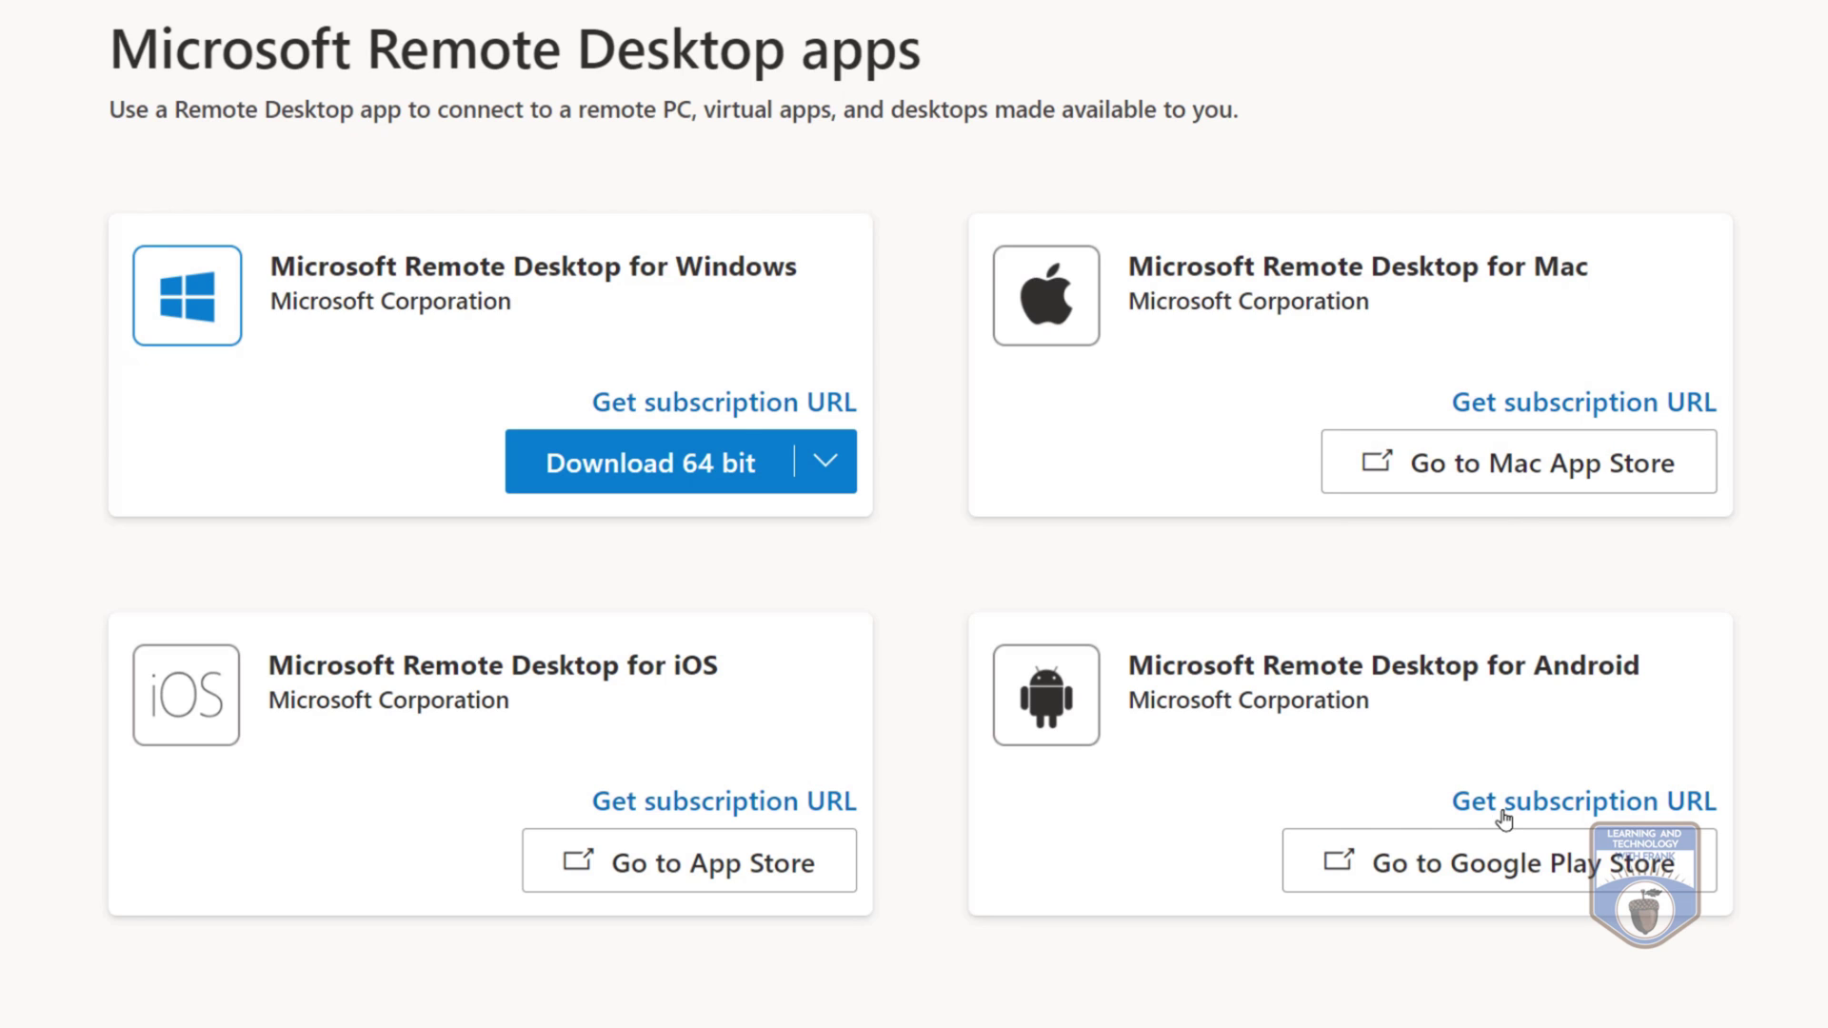
click(720, 410)
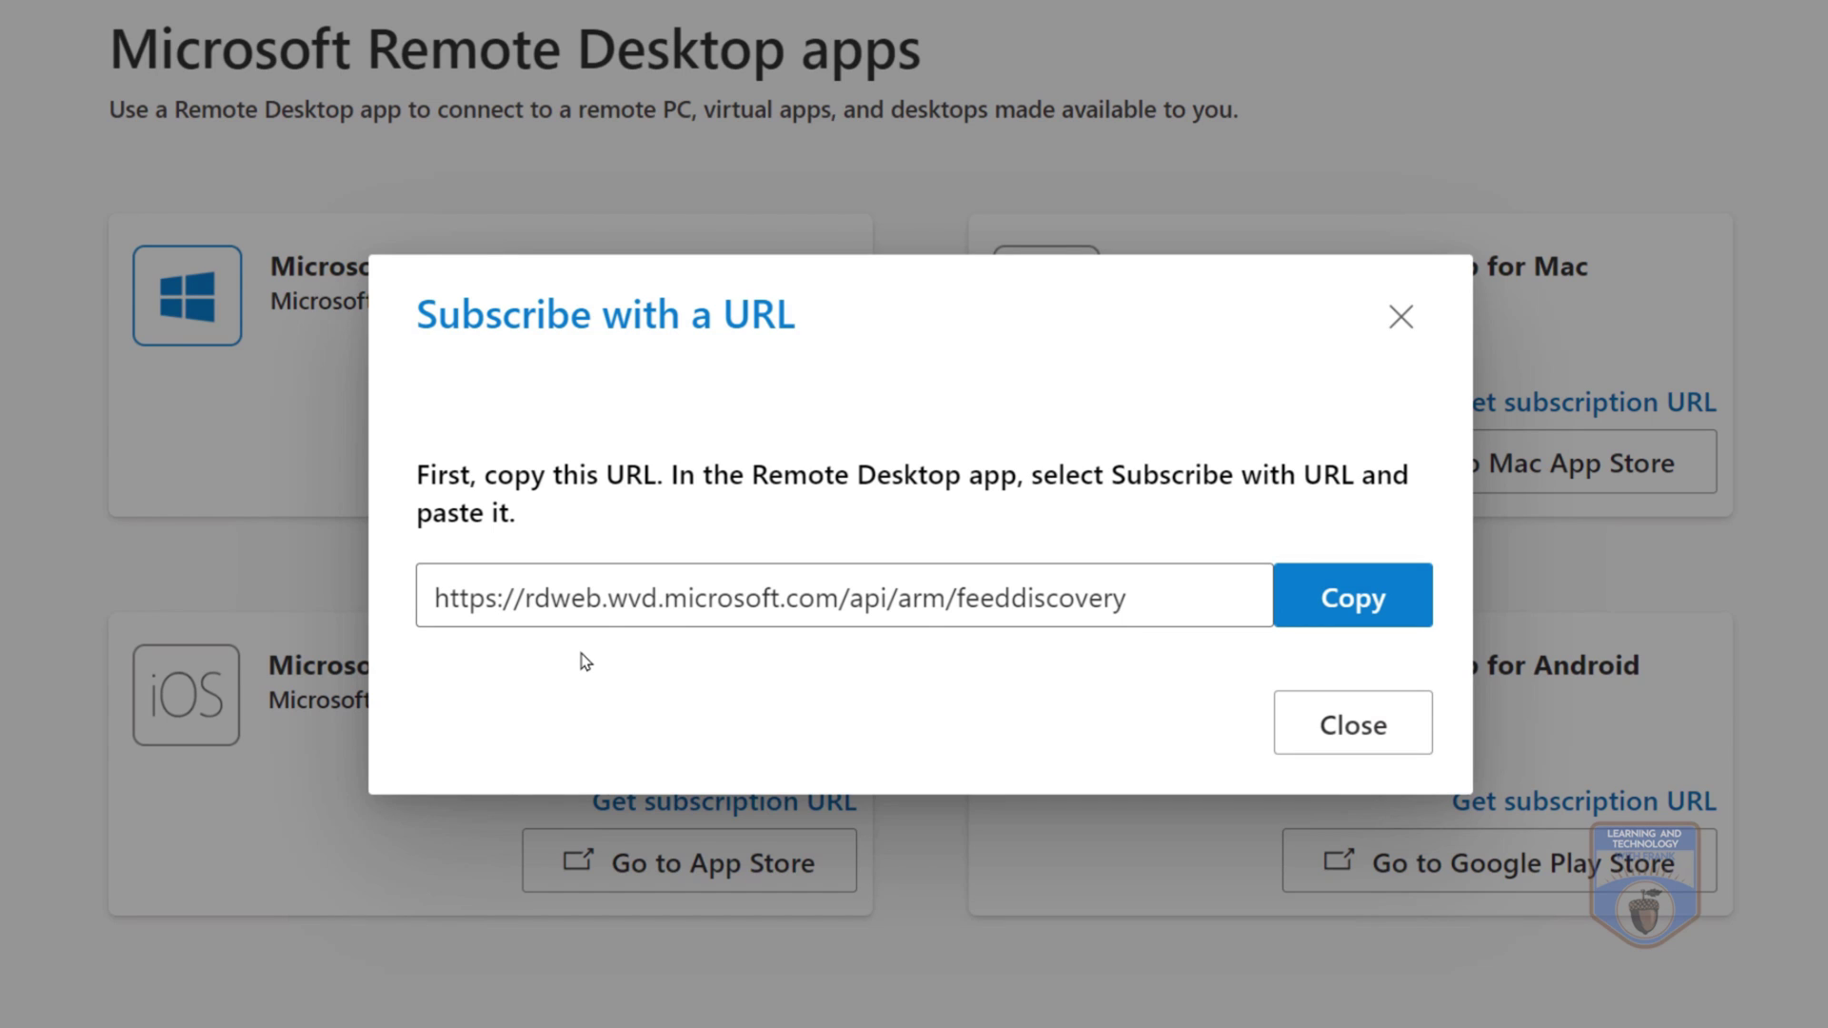
click(1376, 621)
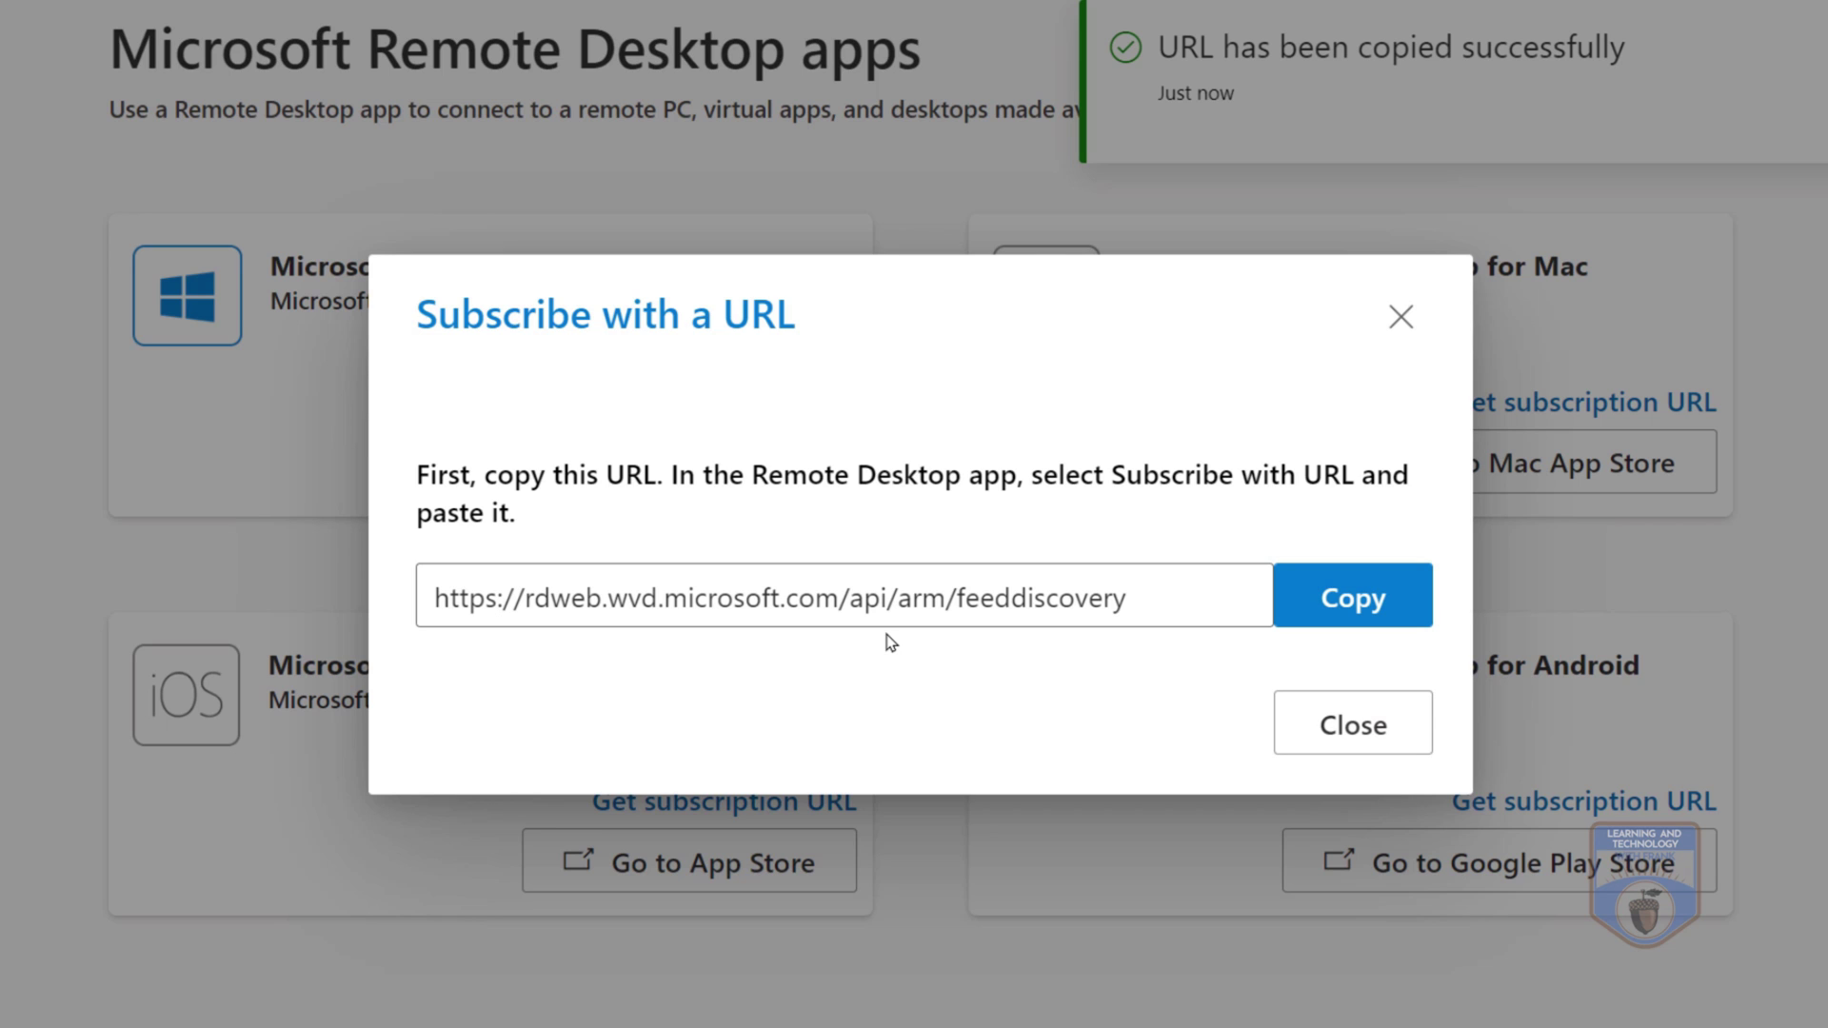
click(1356, 596)
key(Escape)
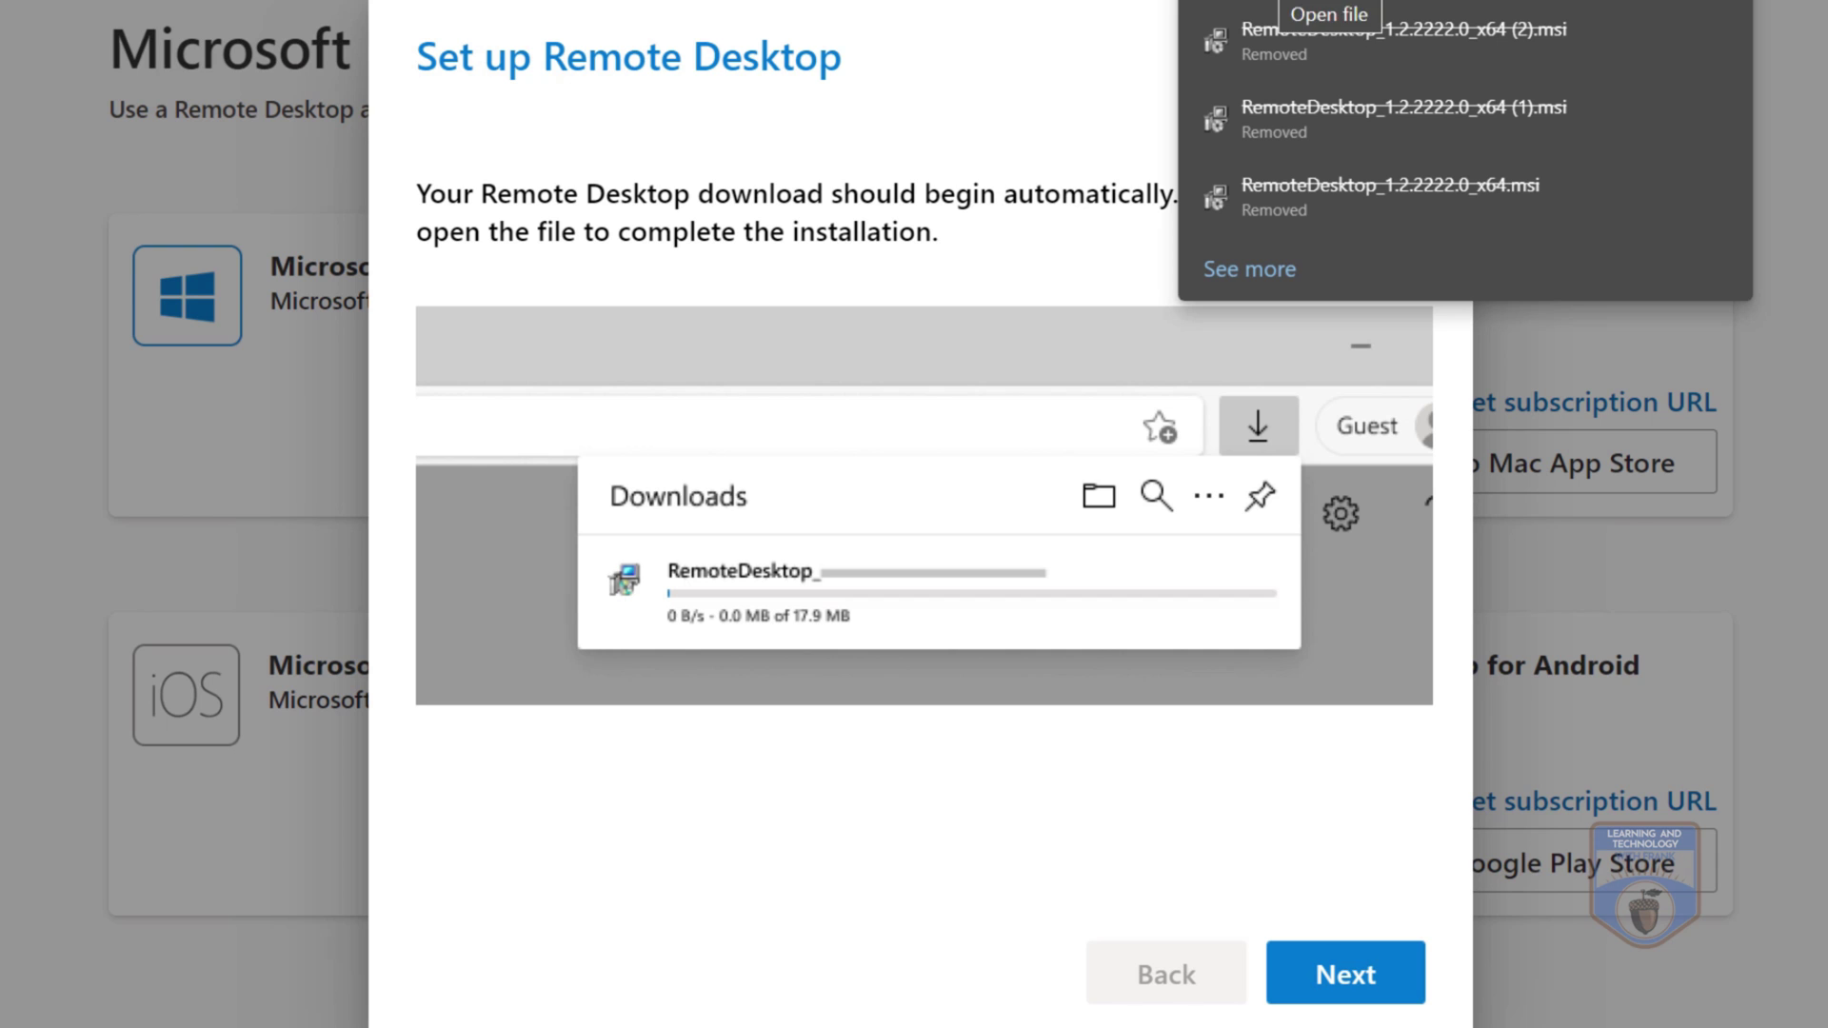
Step: Run the downloaded Remote Desktop .msi, choose Repair, and finish the wizard
click(1286, 9)
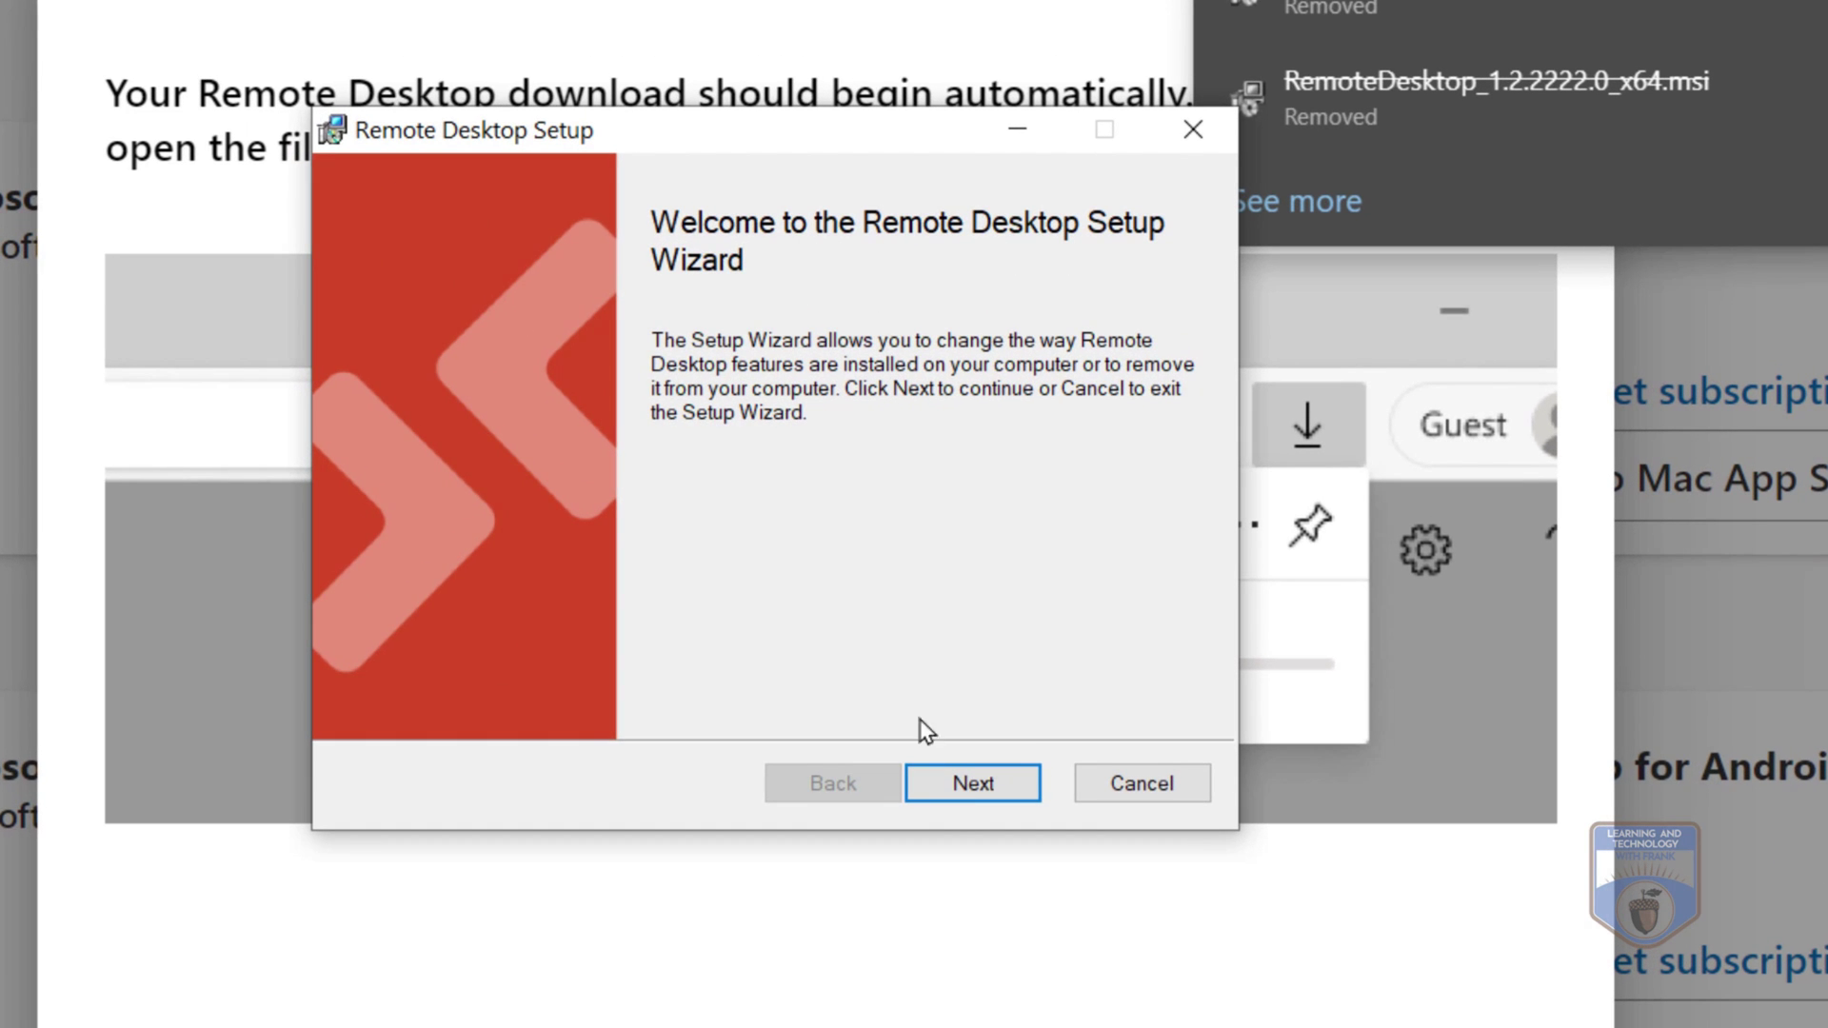
click(991, 799)
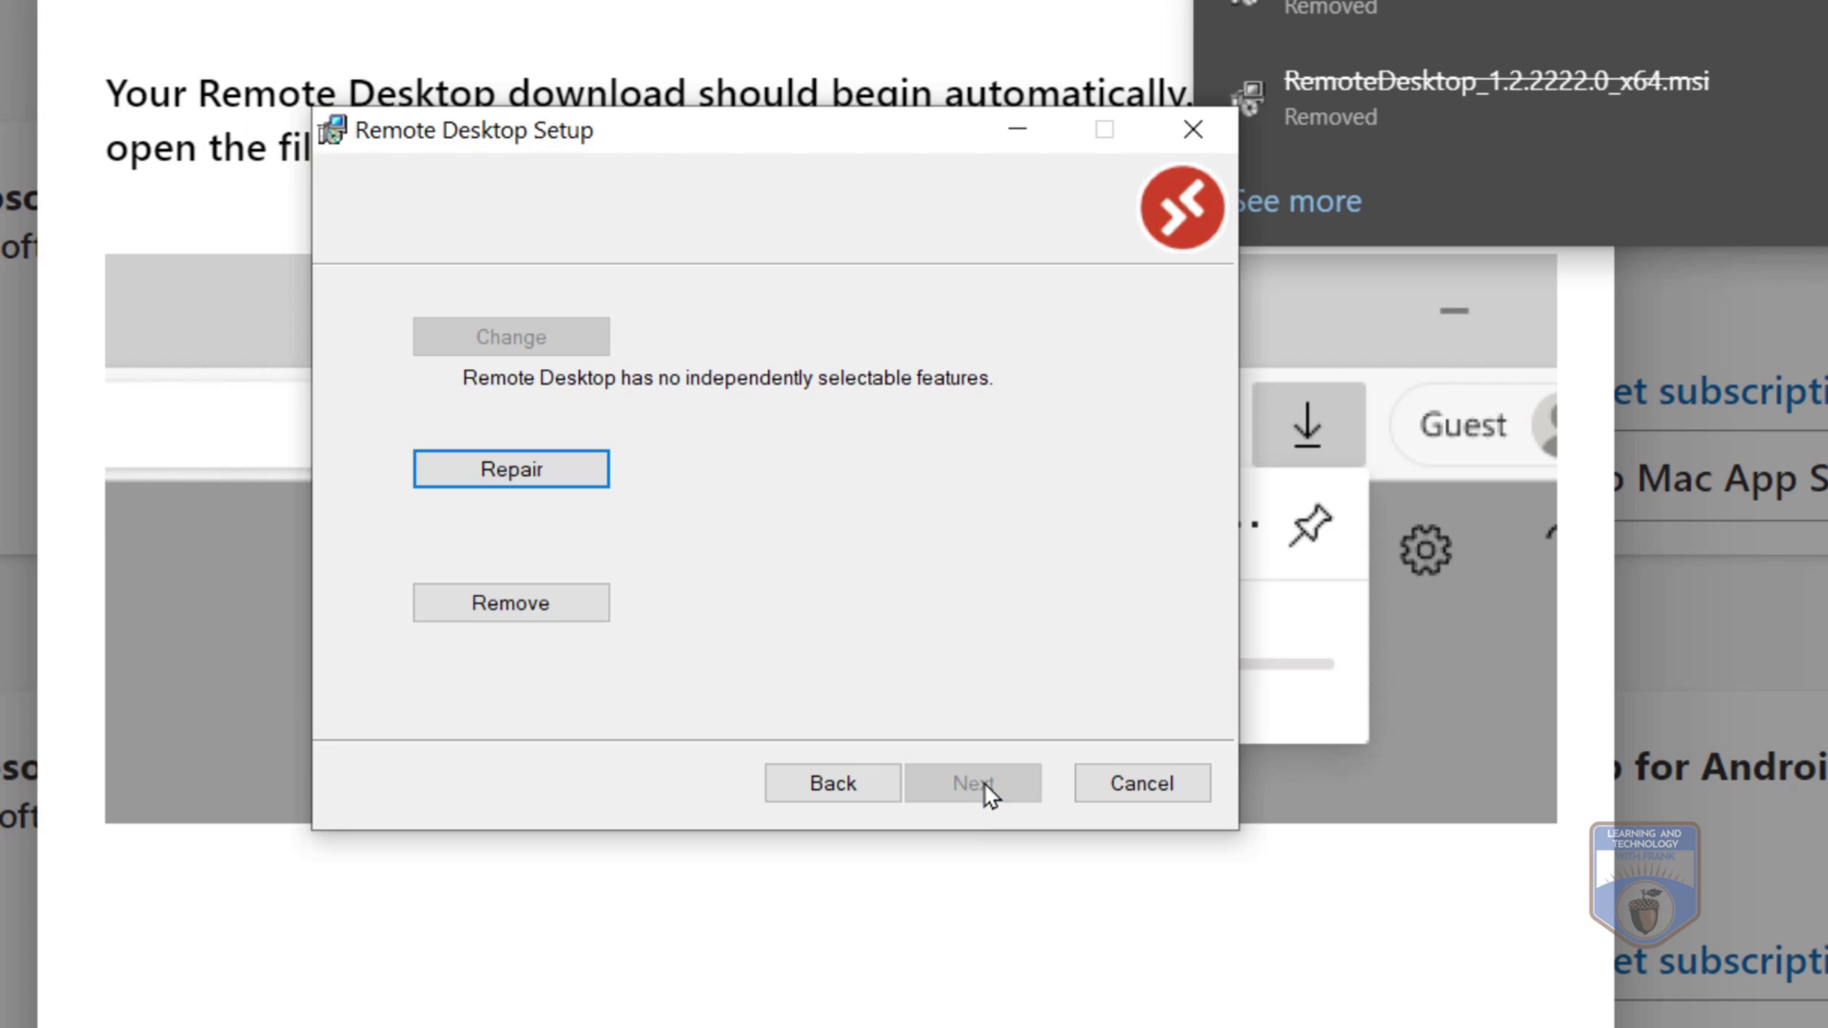
click(571, 484)
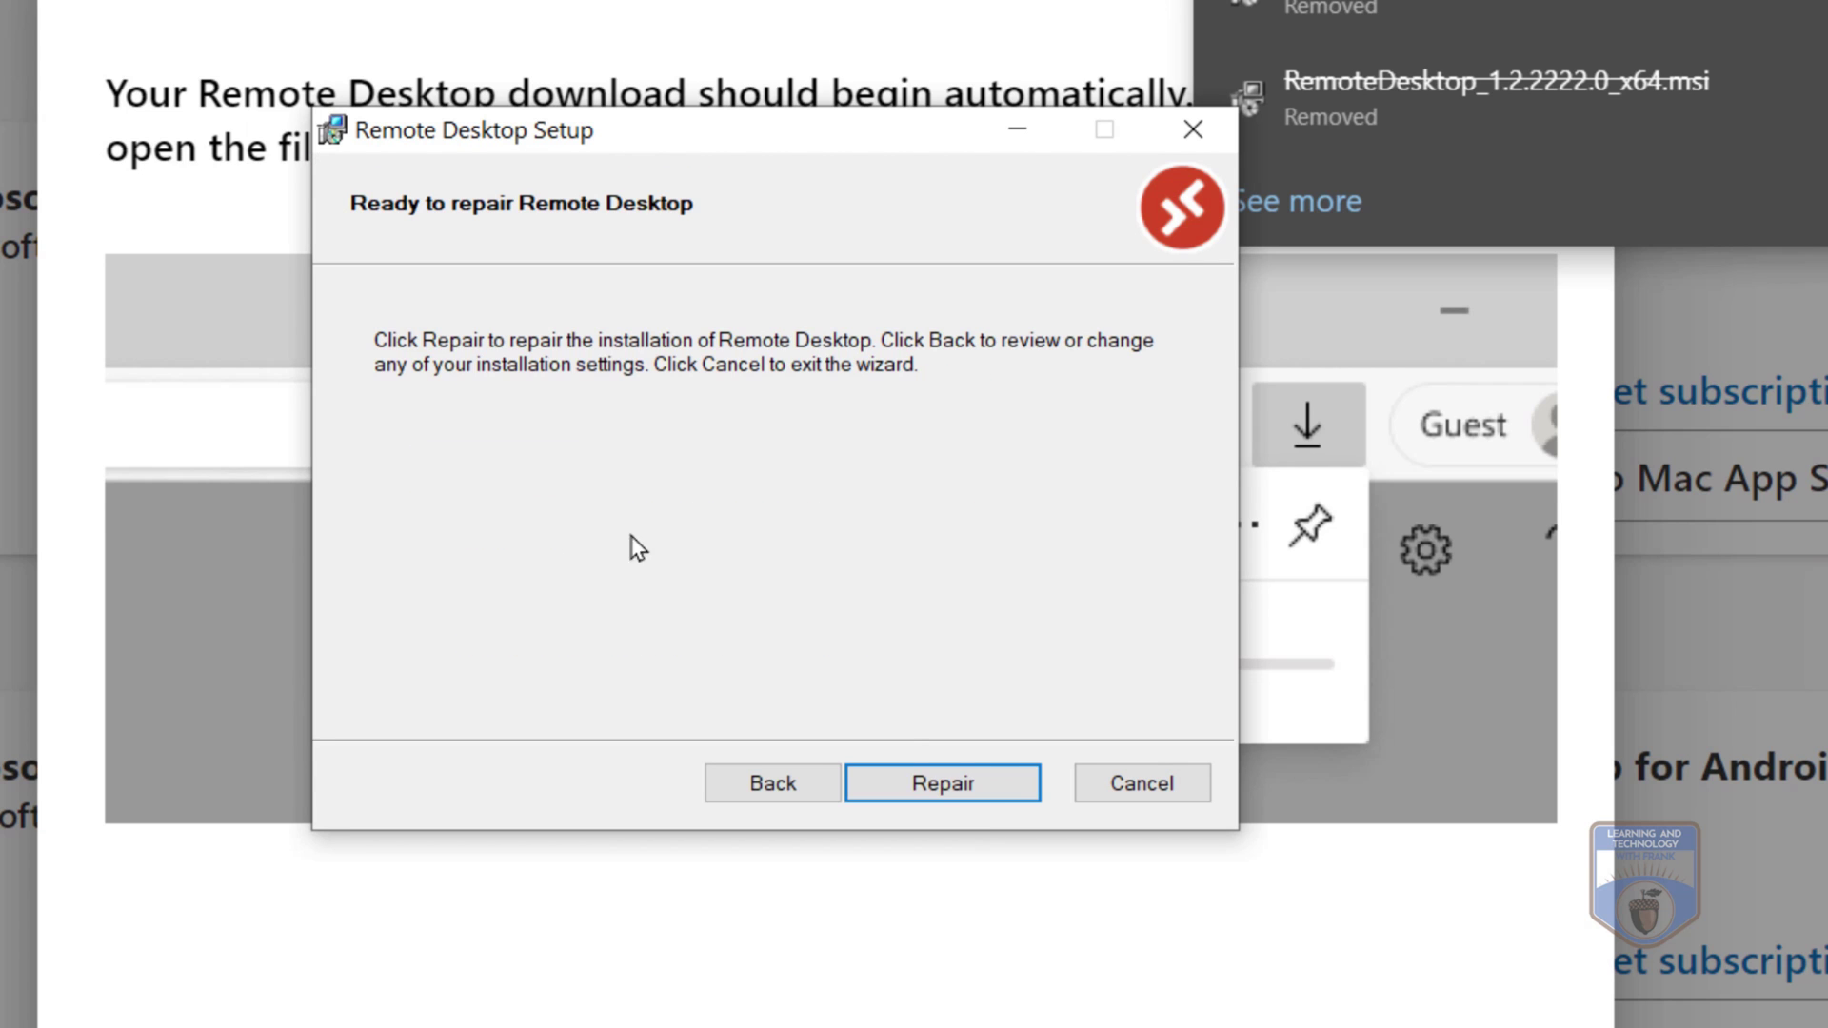
click(967, 786)
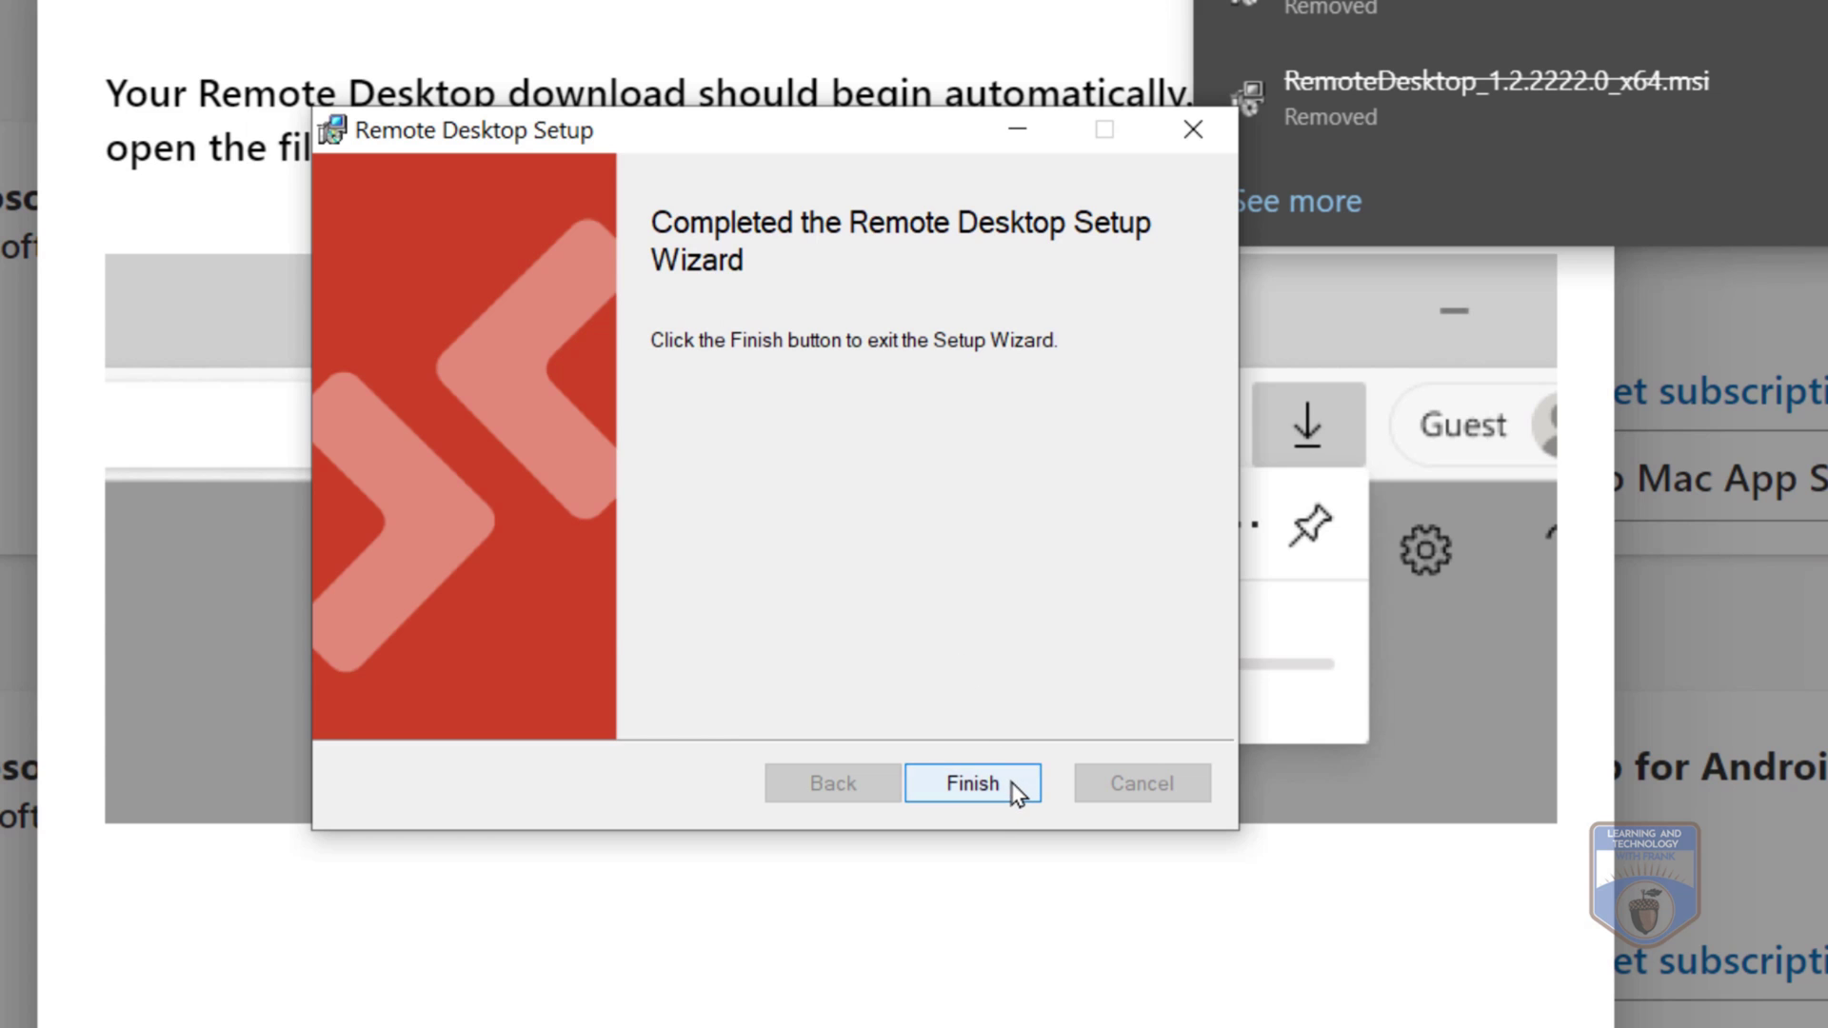
click(1014, 788)
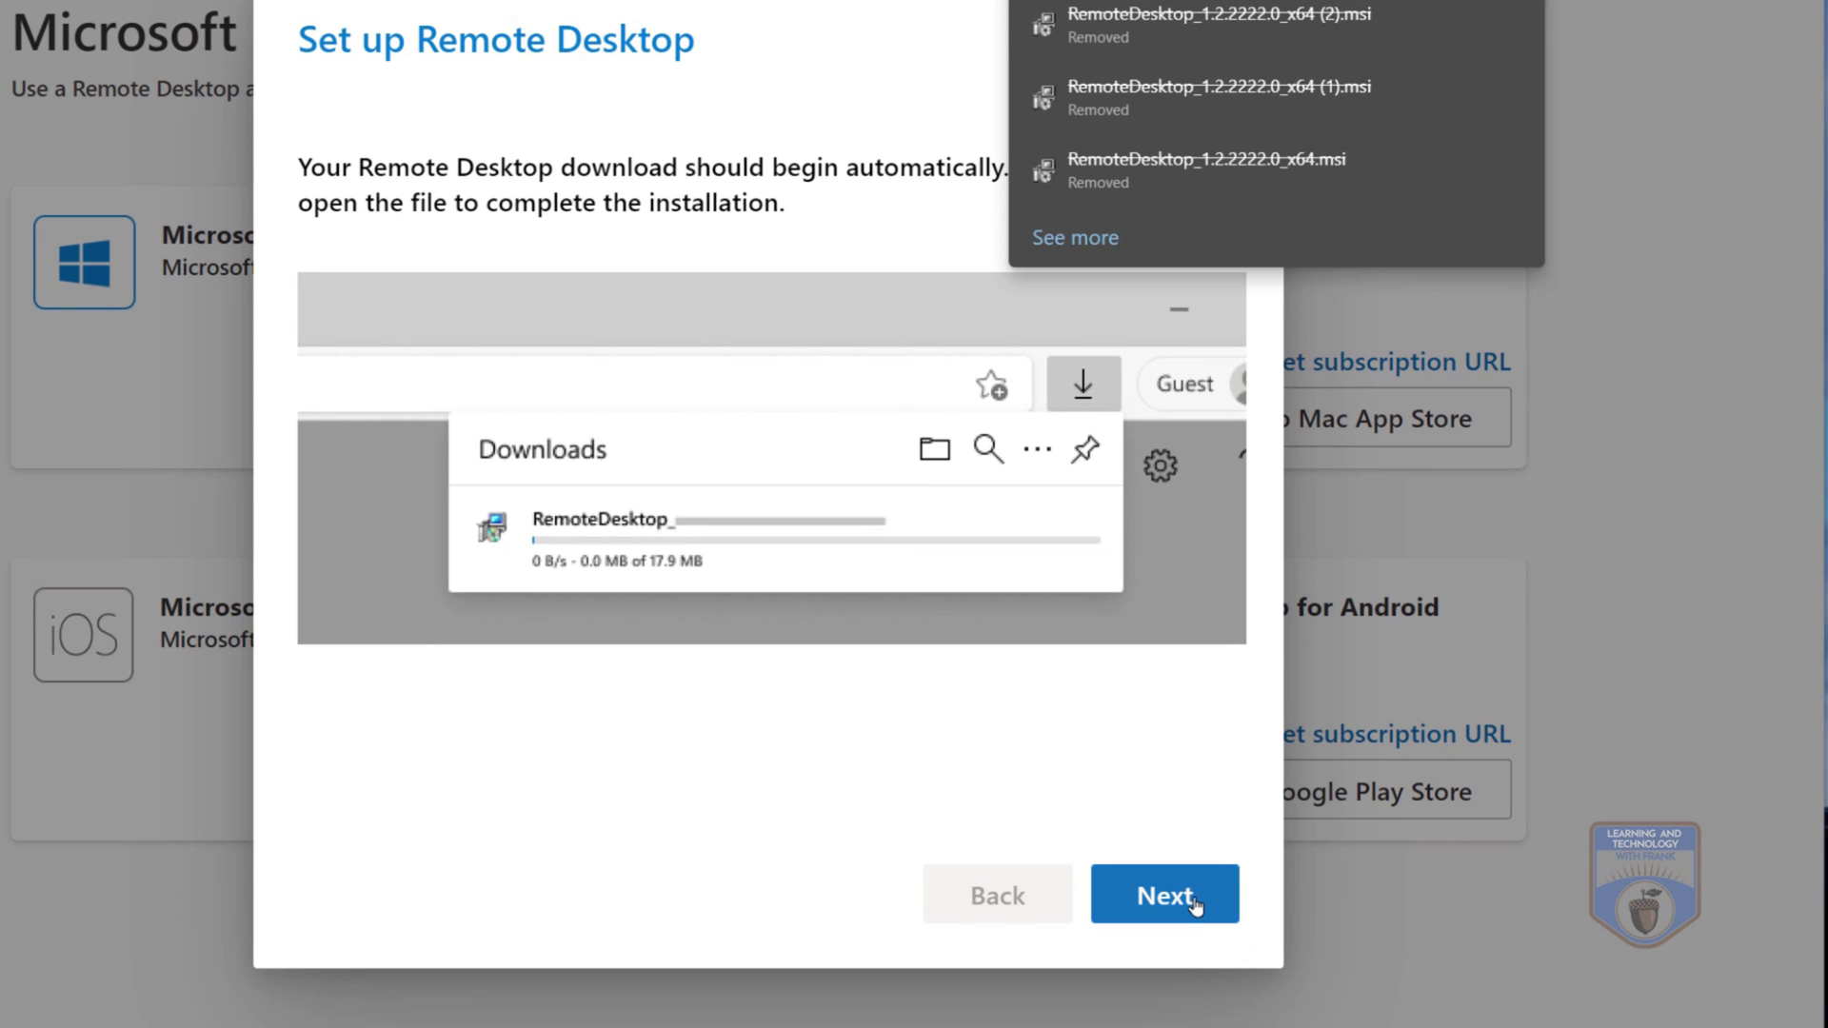
Step: Step through the Set up Remote Desktop guide with Next and Done
click(1194, 902)
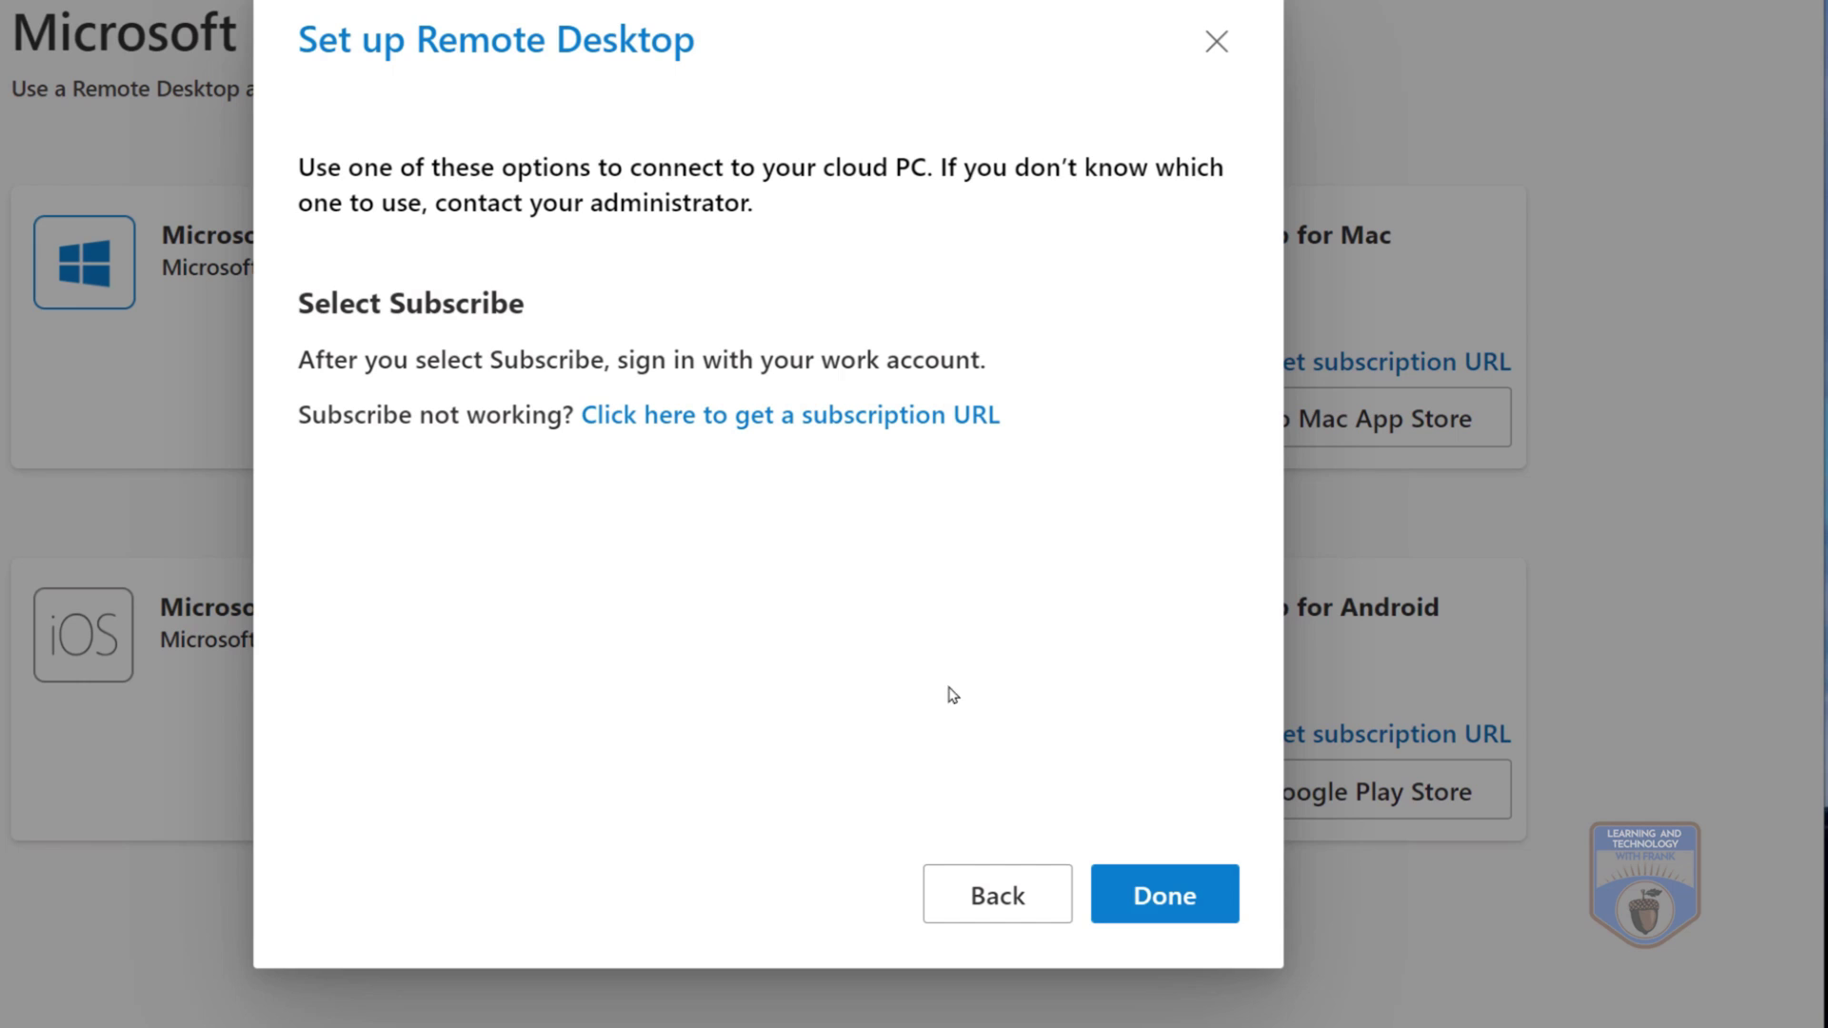
click(1152, 900)
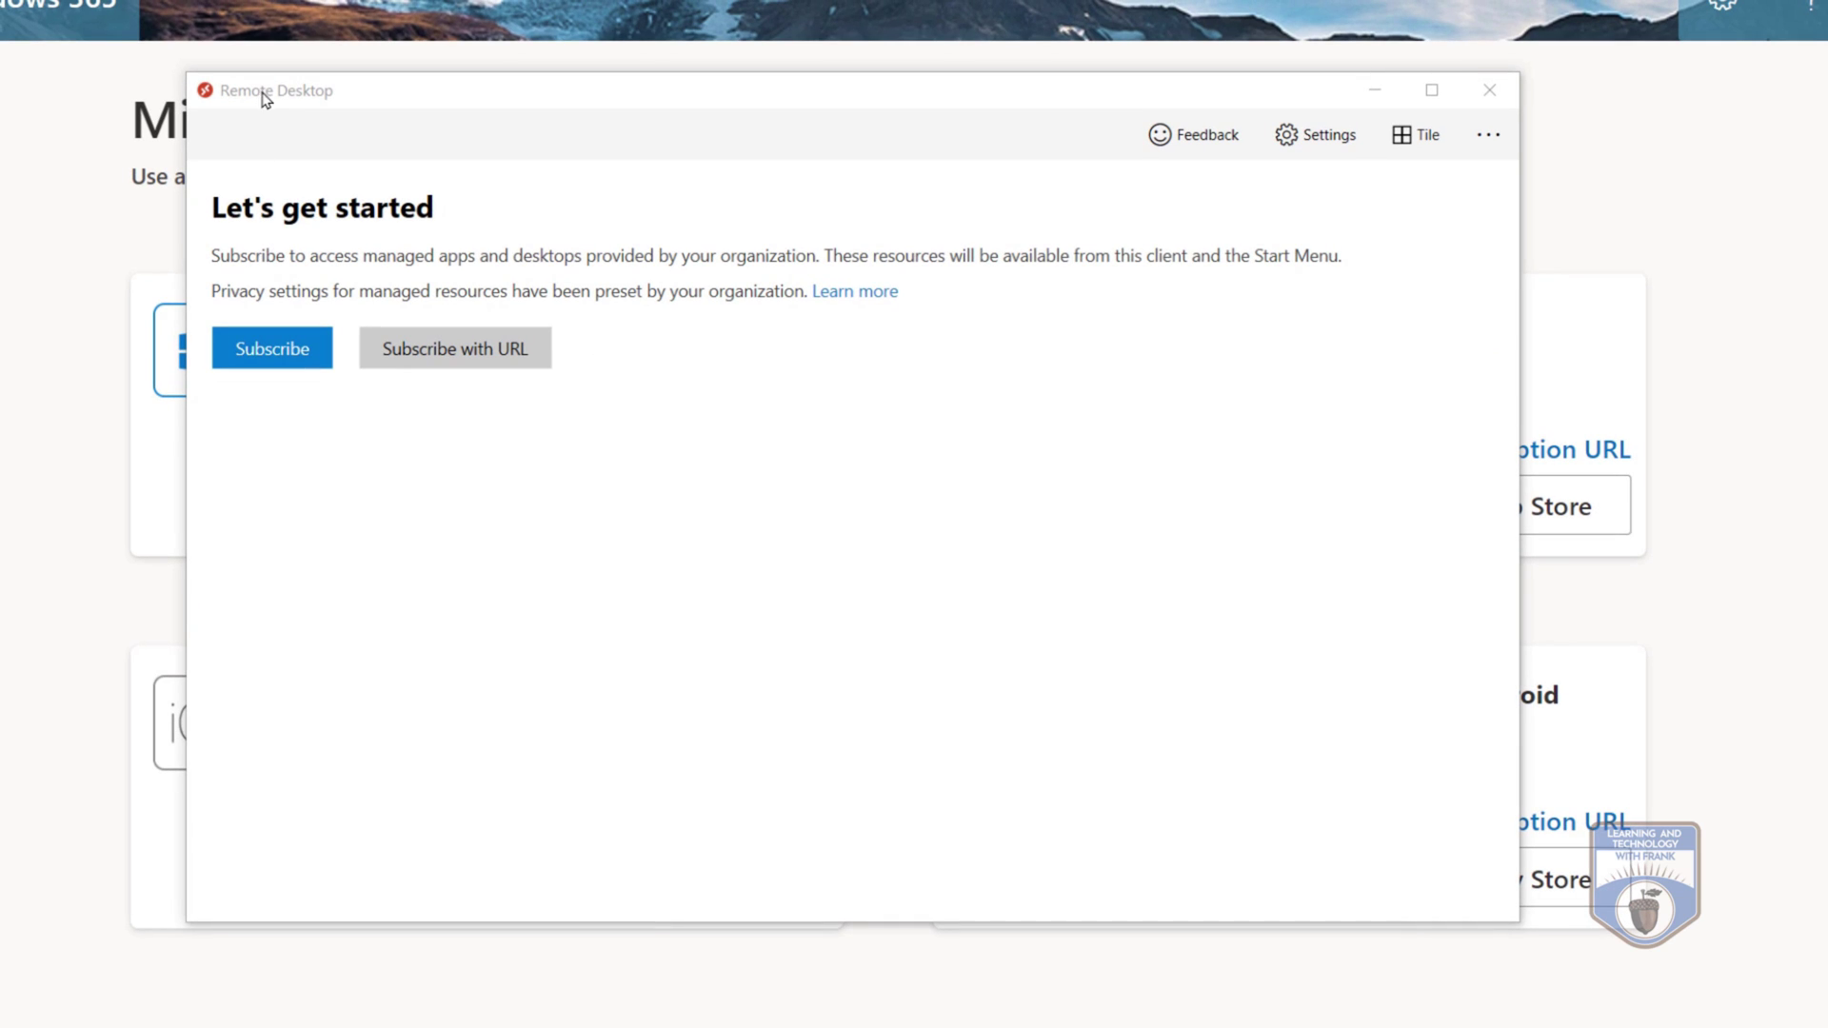
Step: Search 'remote' in the taskbar and launch the Remote Desktop app
drag(450, 98, 451, 104)
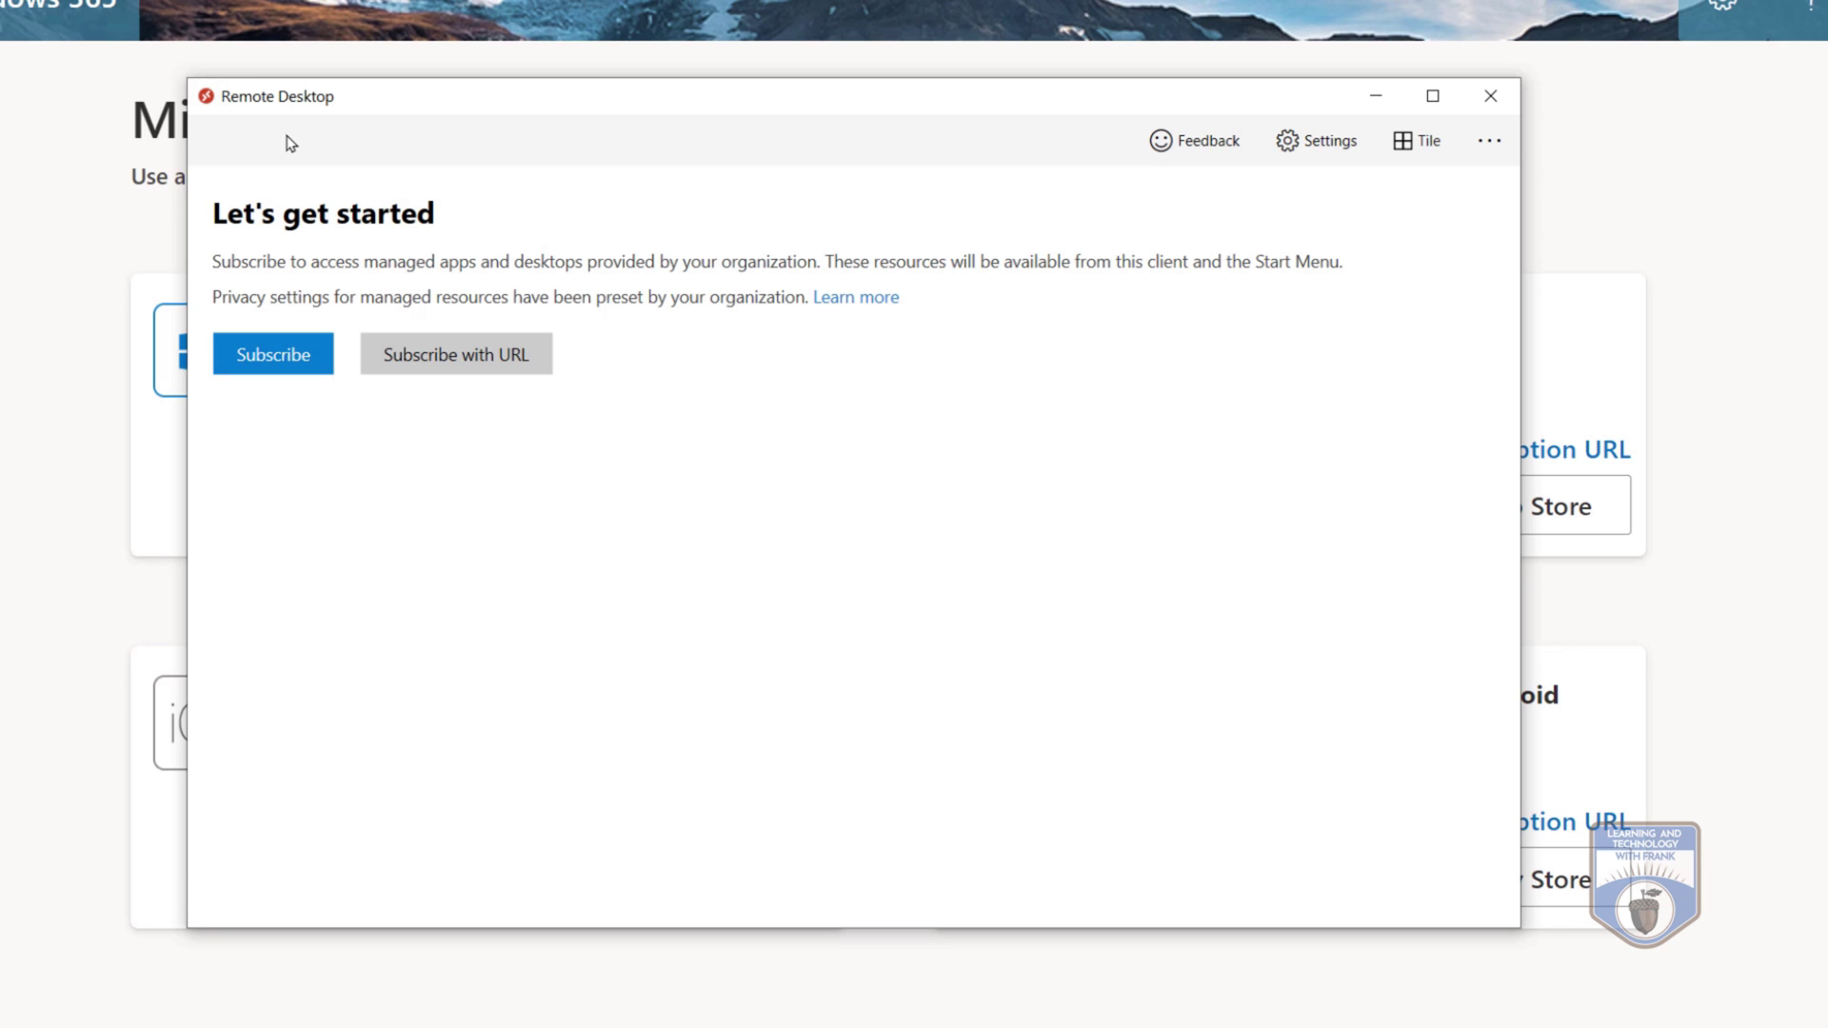
click(327, 963)
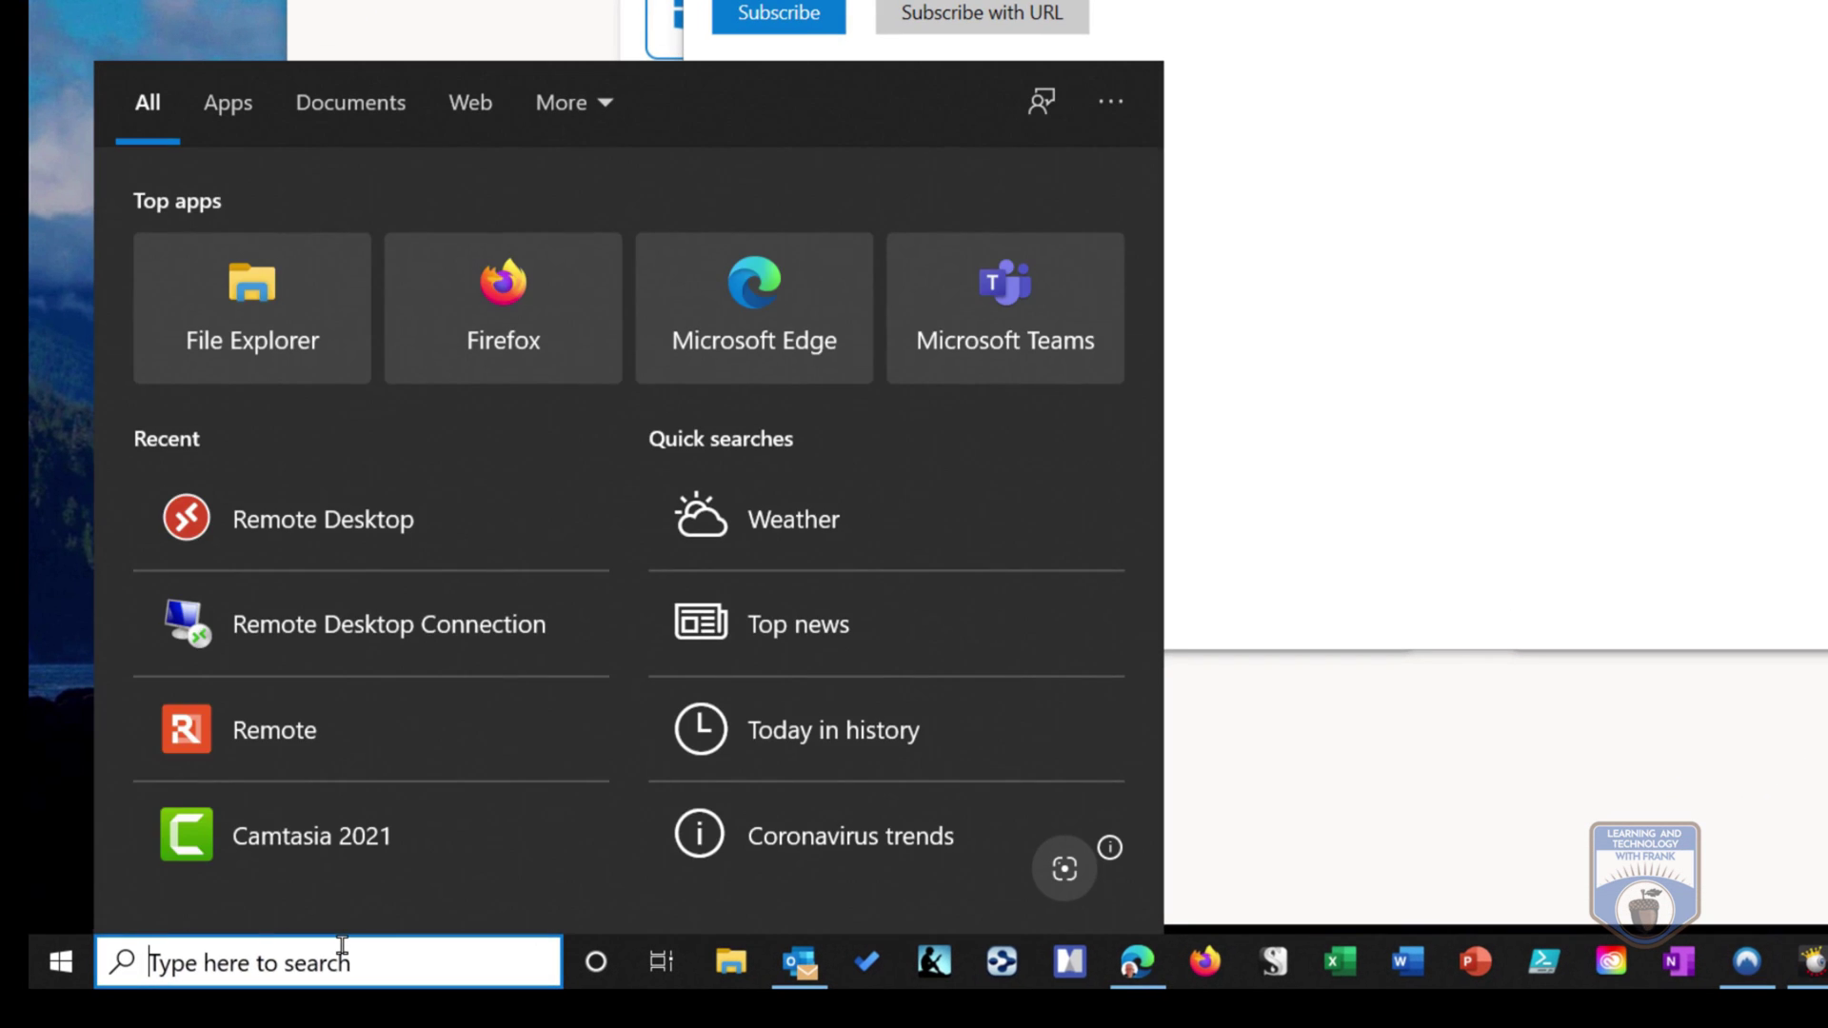
text(remote)
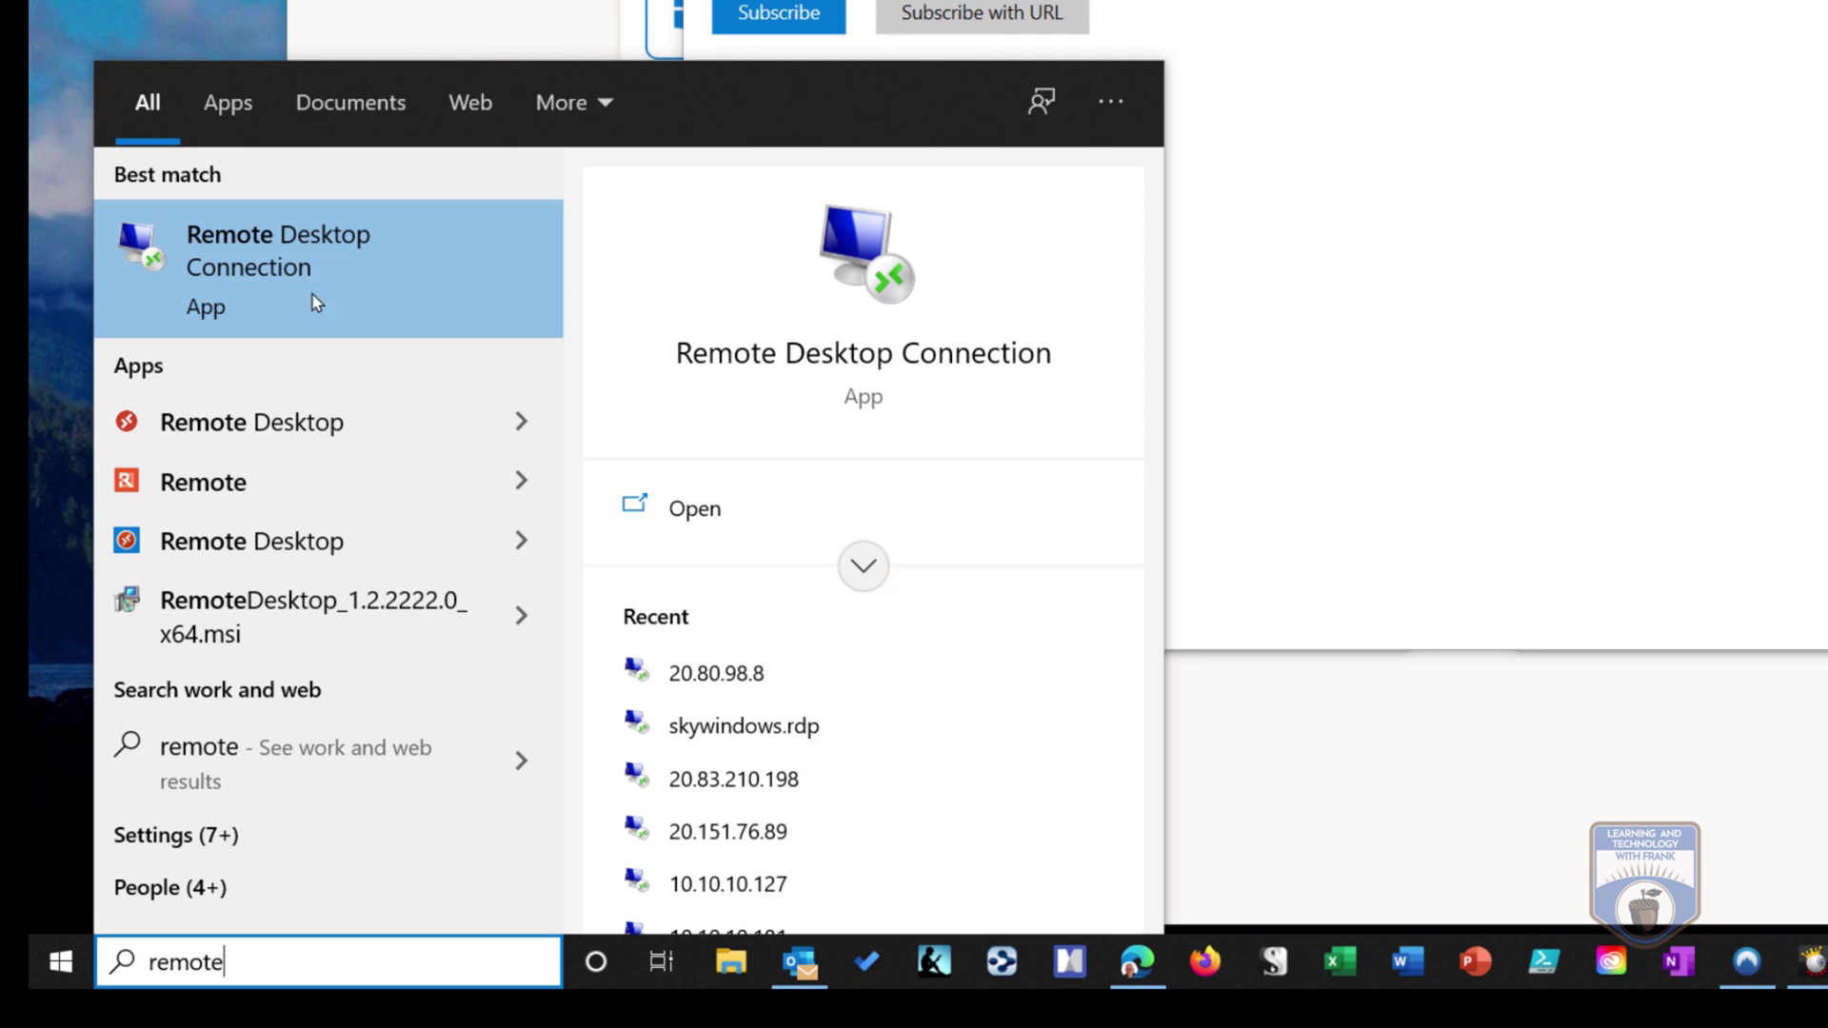
click(313, 430)
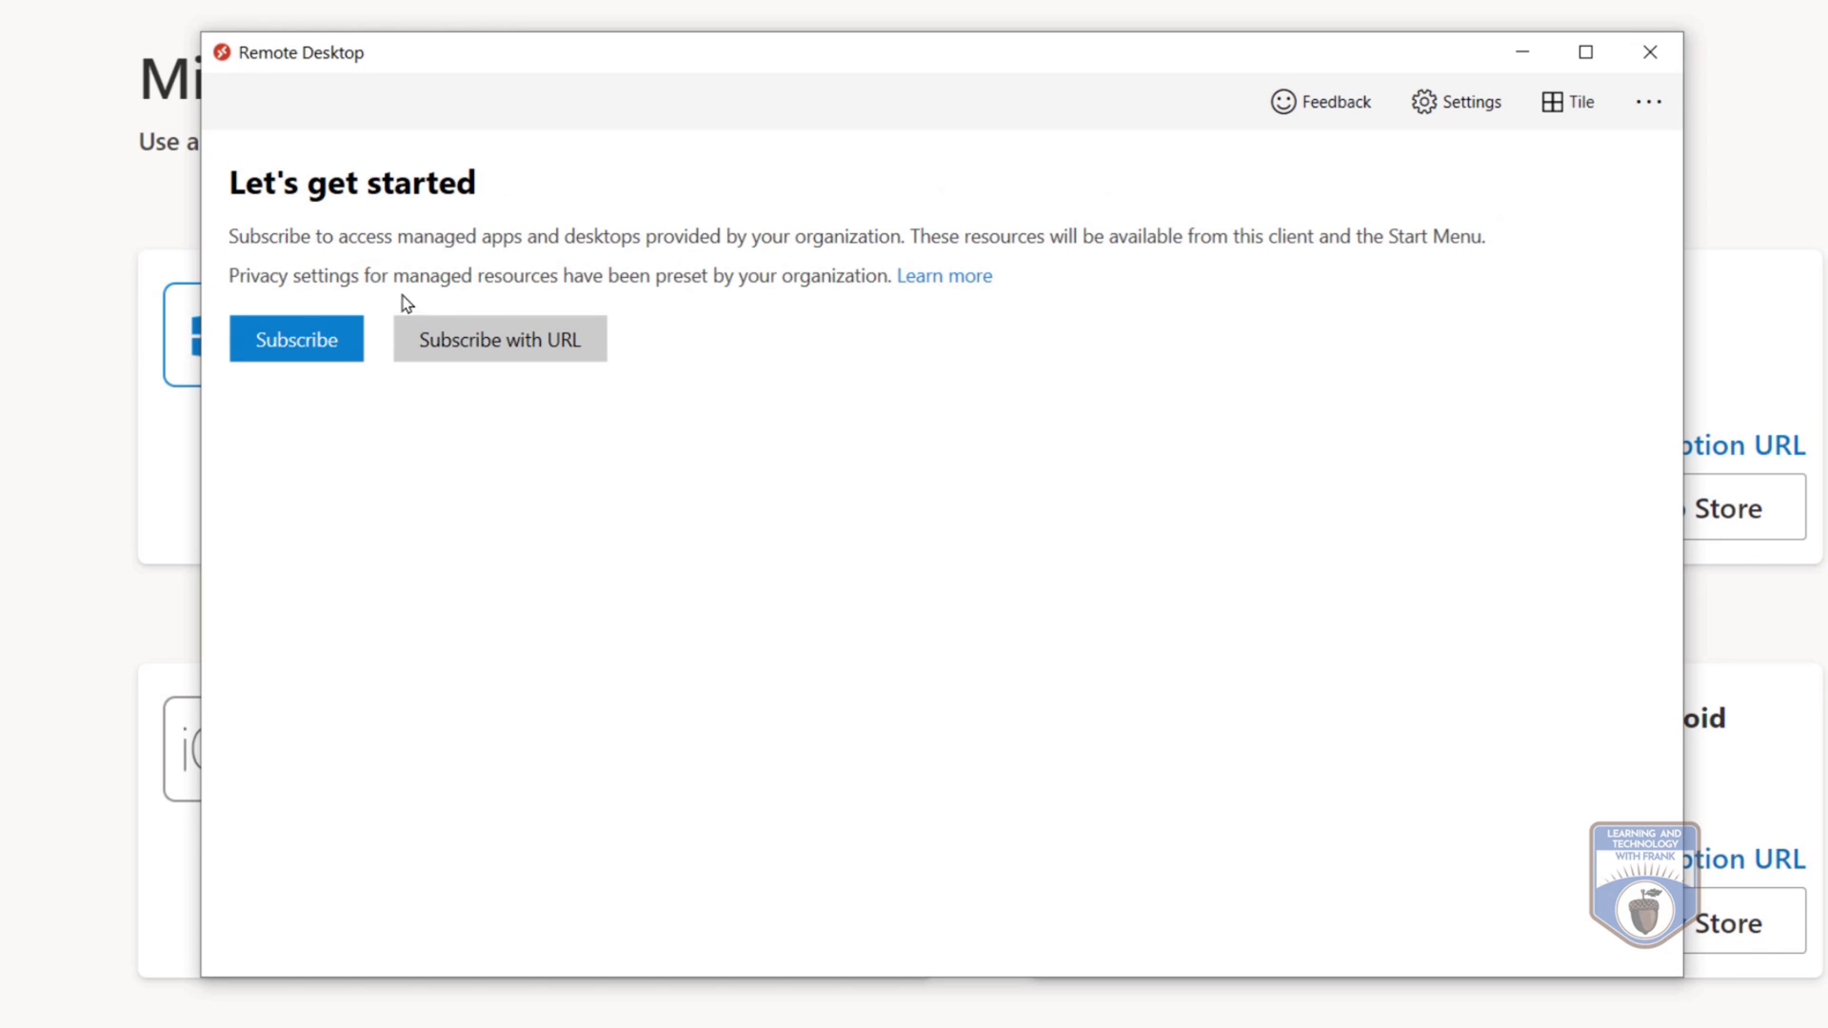
Step: Subscribe with URL by pasting the copied workspace feed URL and continuing with Next
click(502, 353)
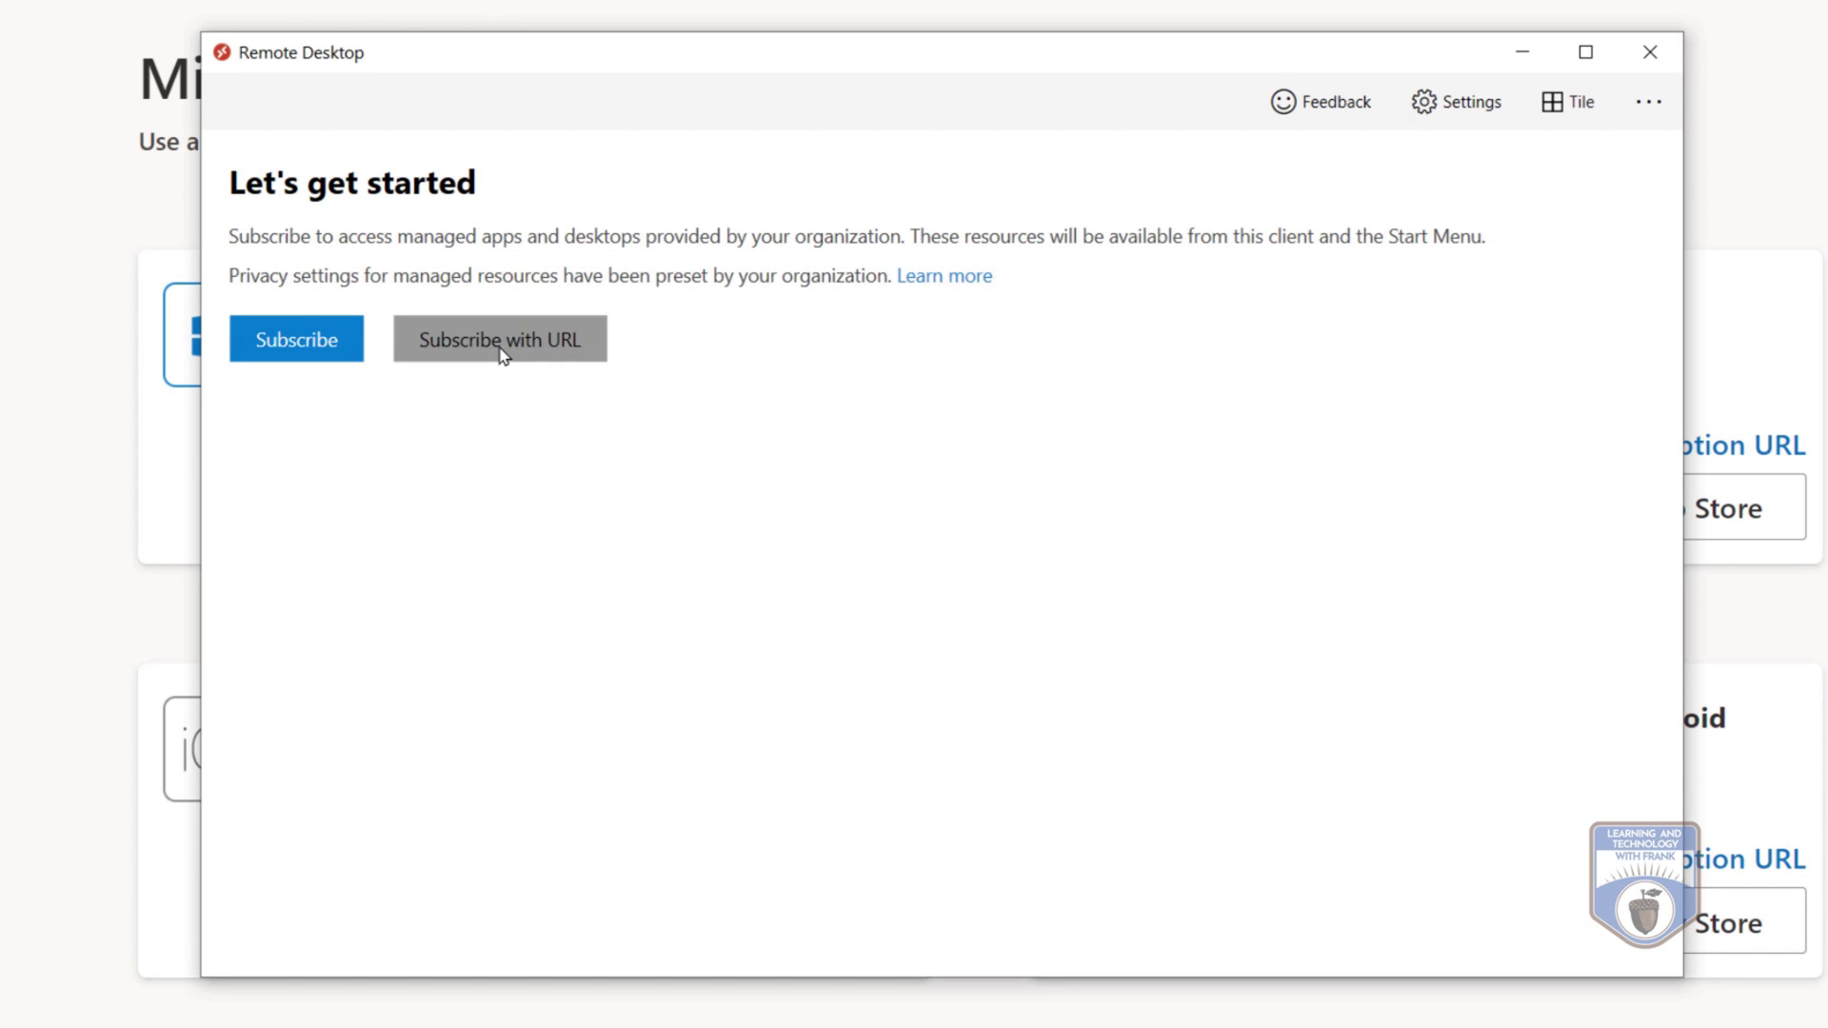
right_click(1383, 392)
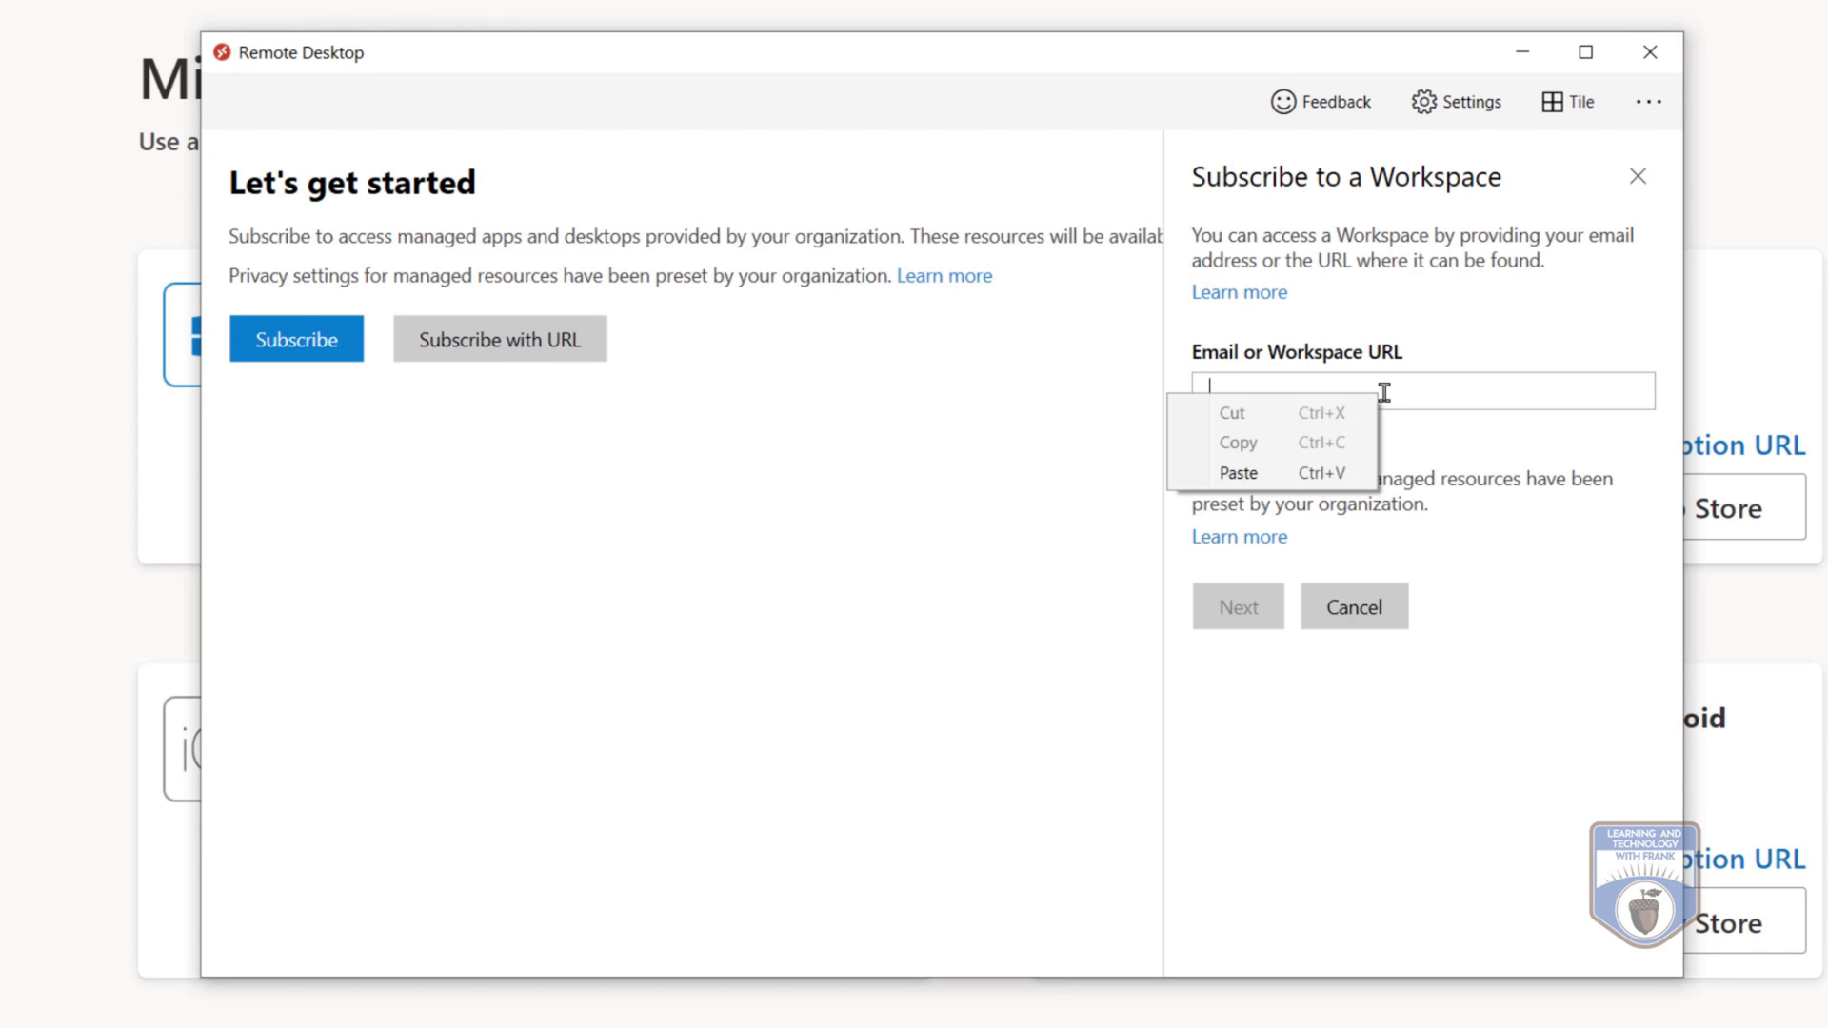
click(1238, 473)
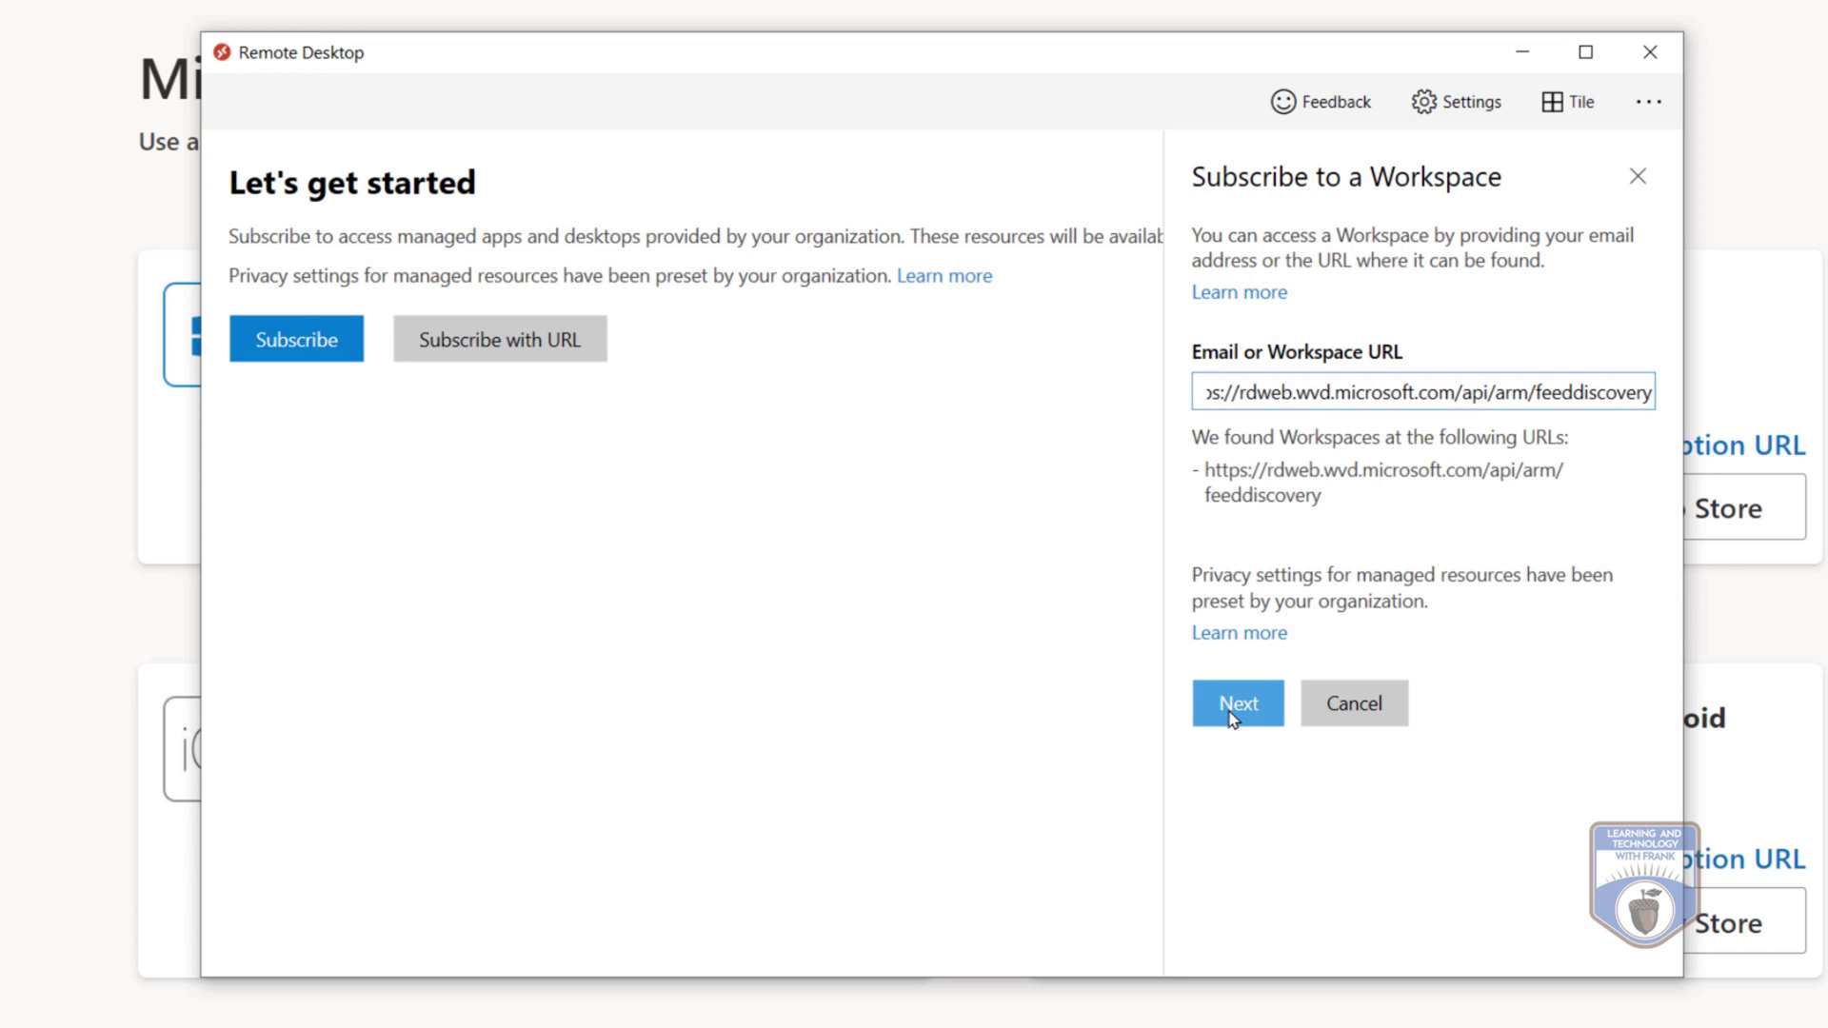
click(1233, 709)
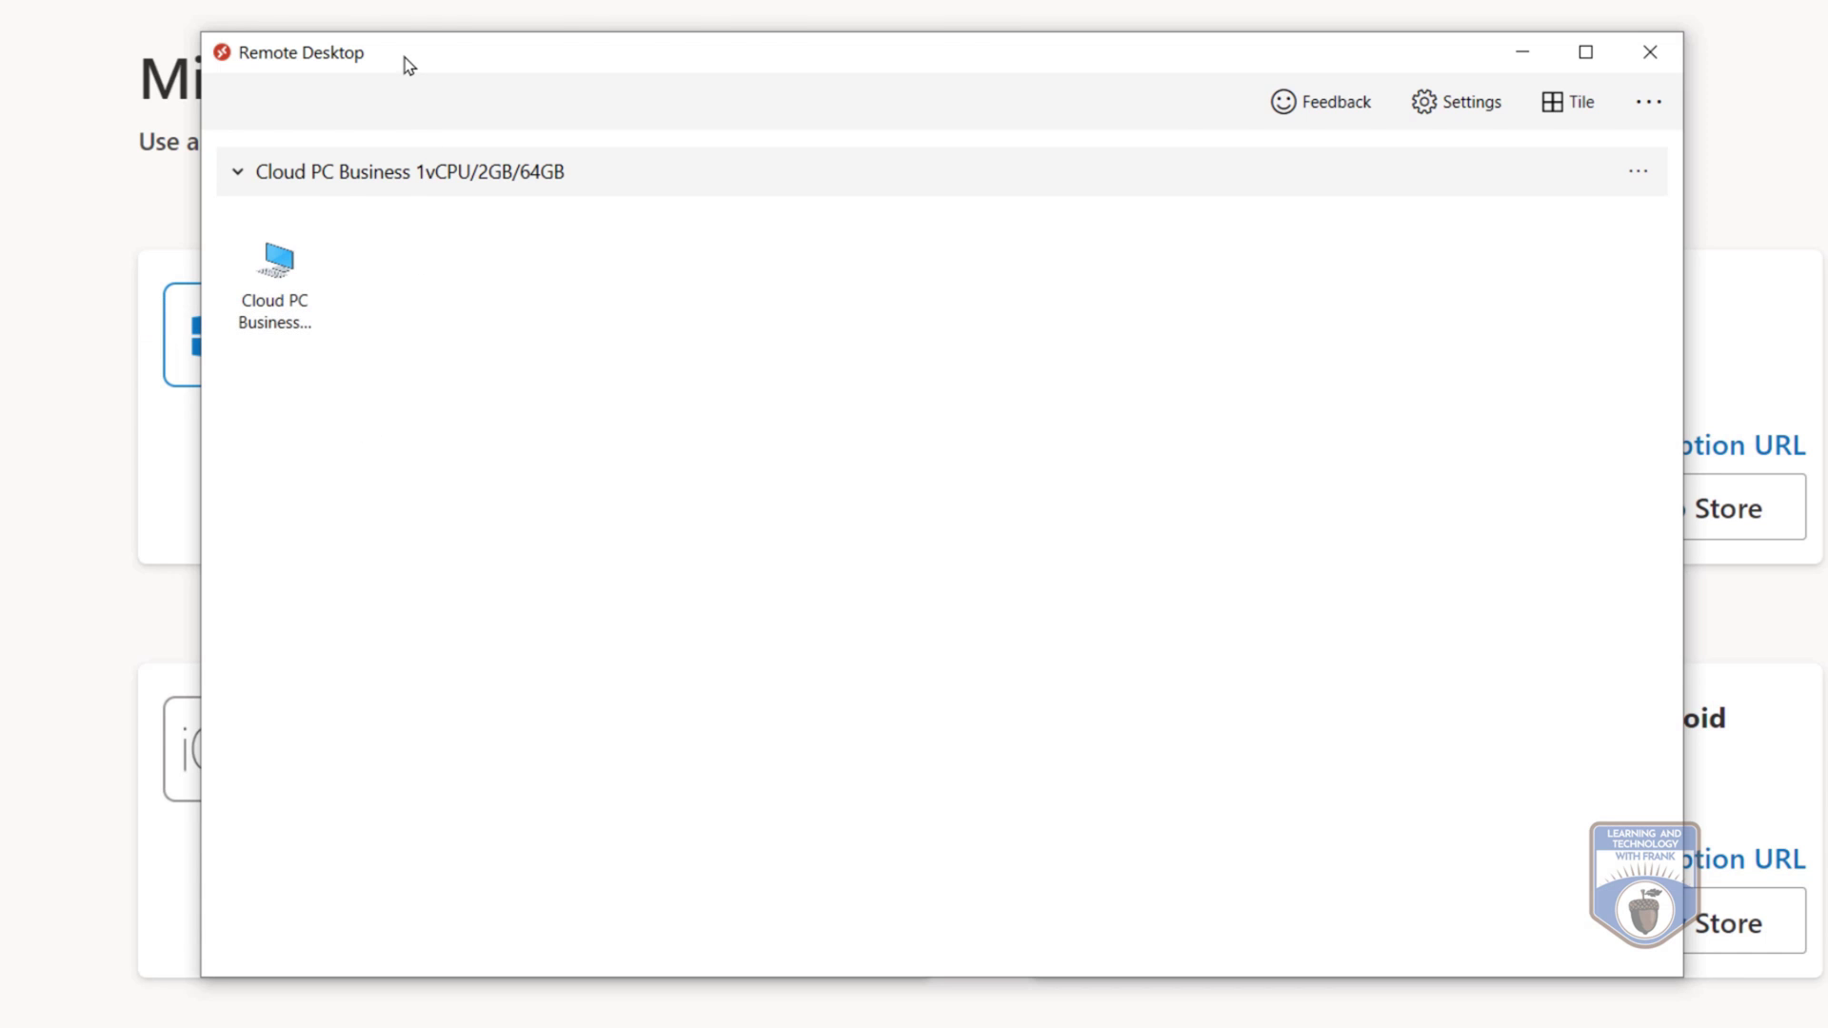
Step: Move the Remote Desktop window aside and open the Cloud PC Business desktop's Start menu
drag(407, 64, 716, 127)
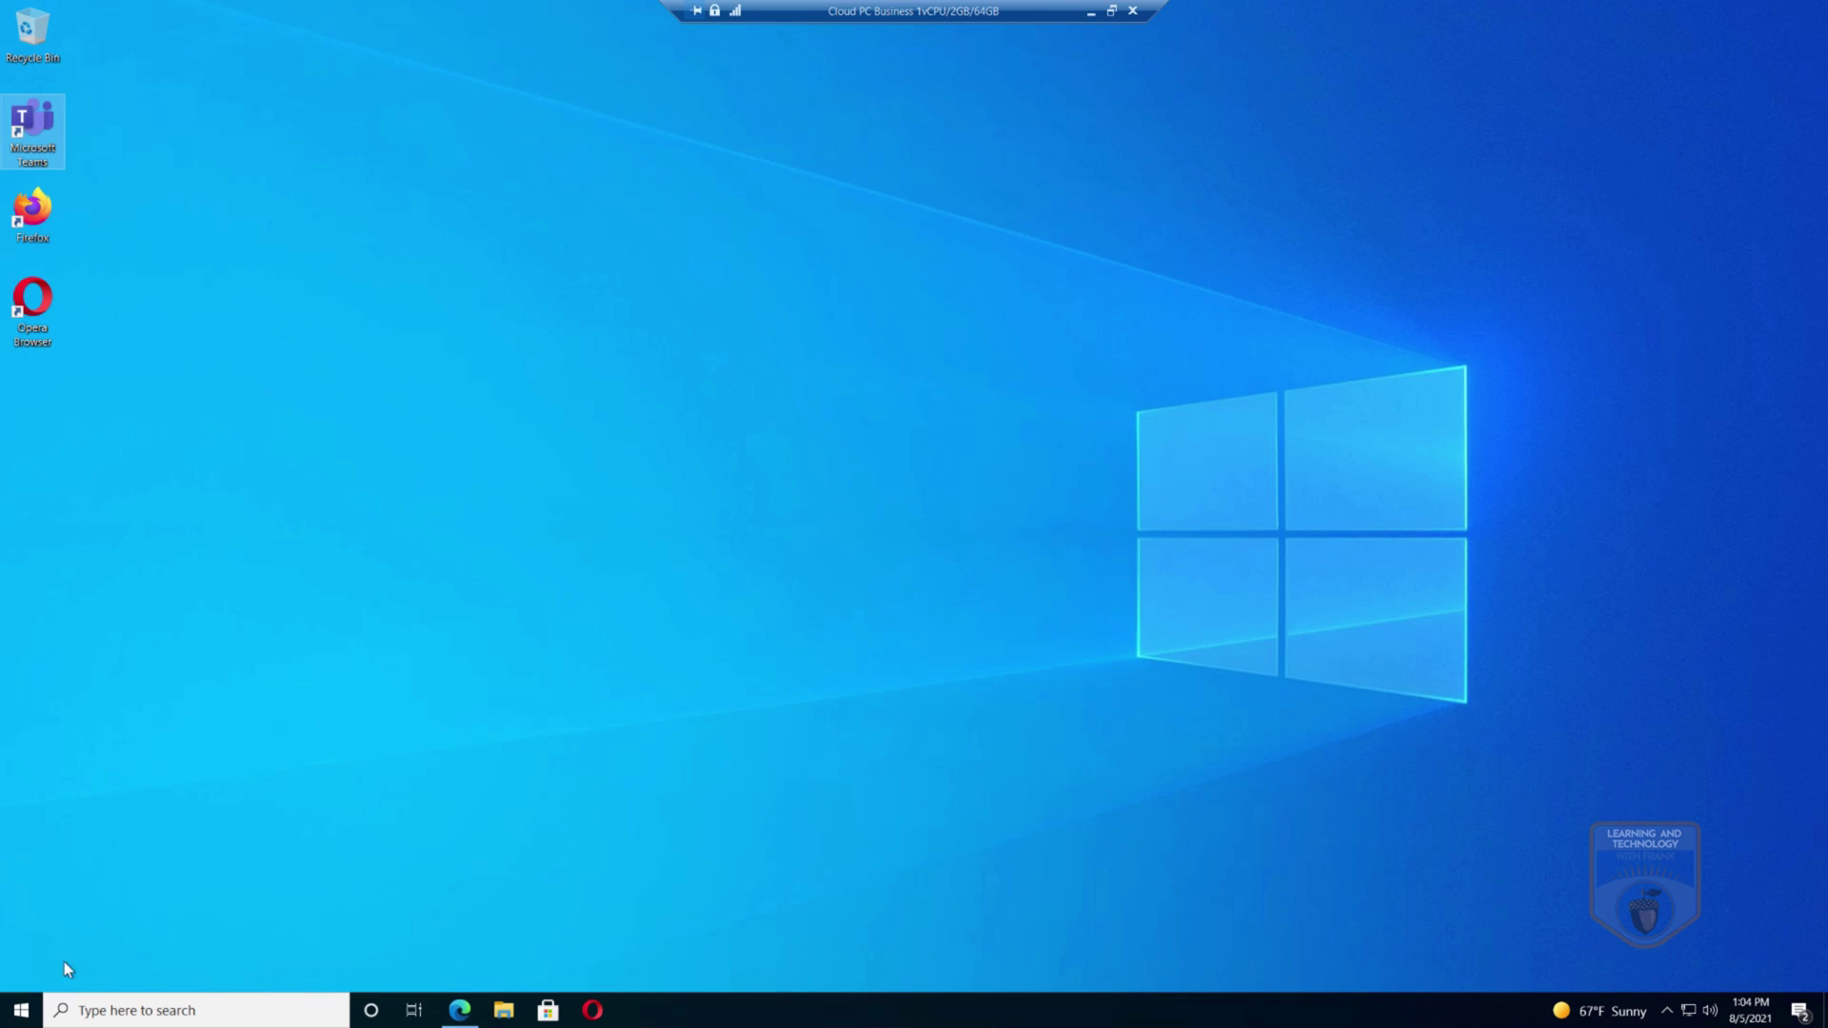
click(30, 1018)
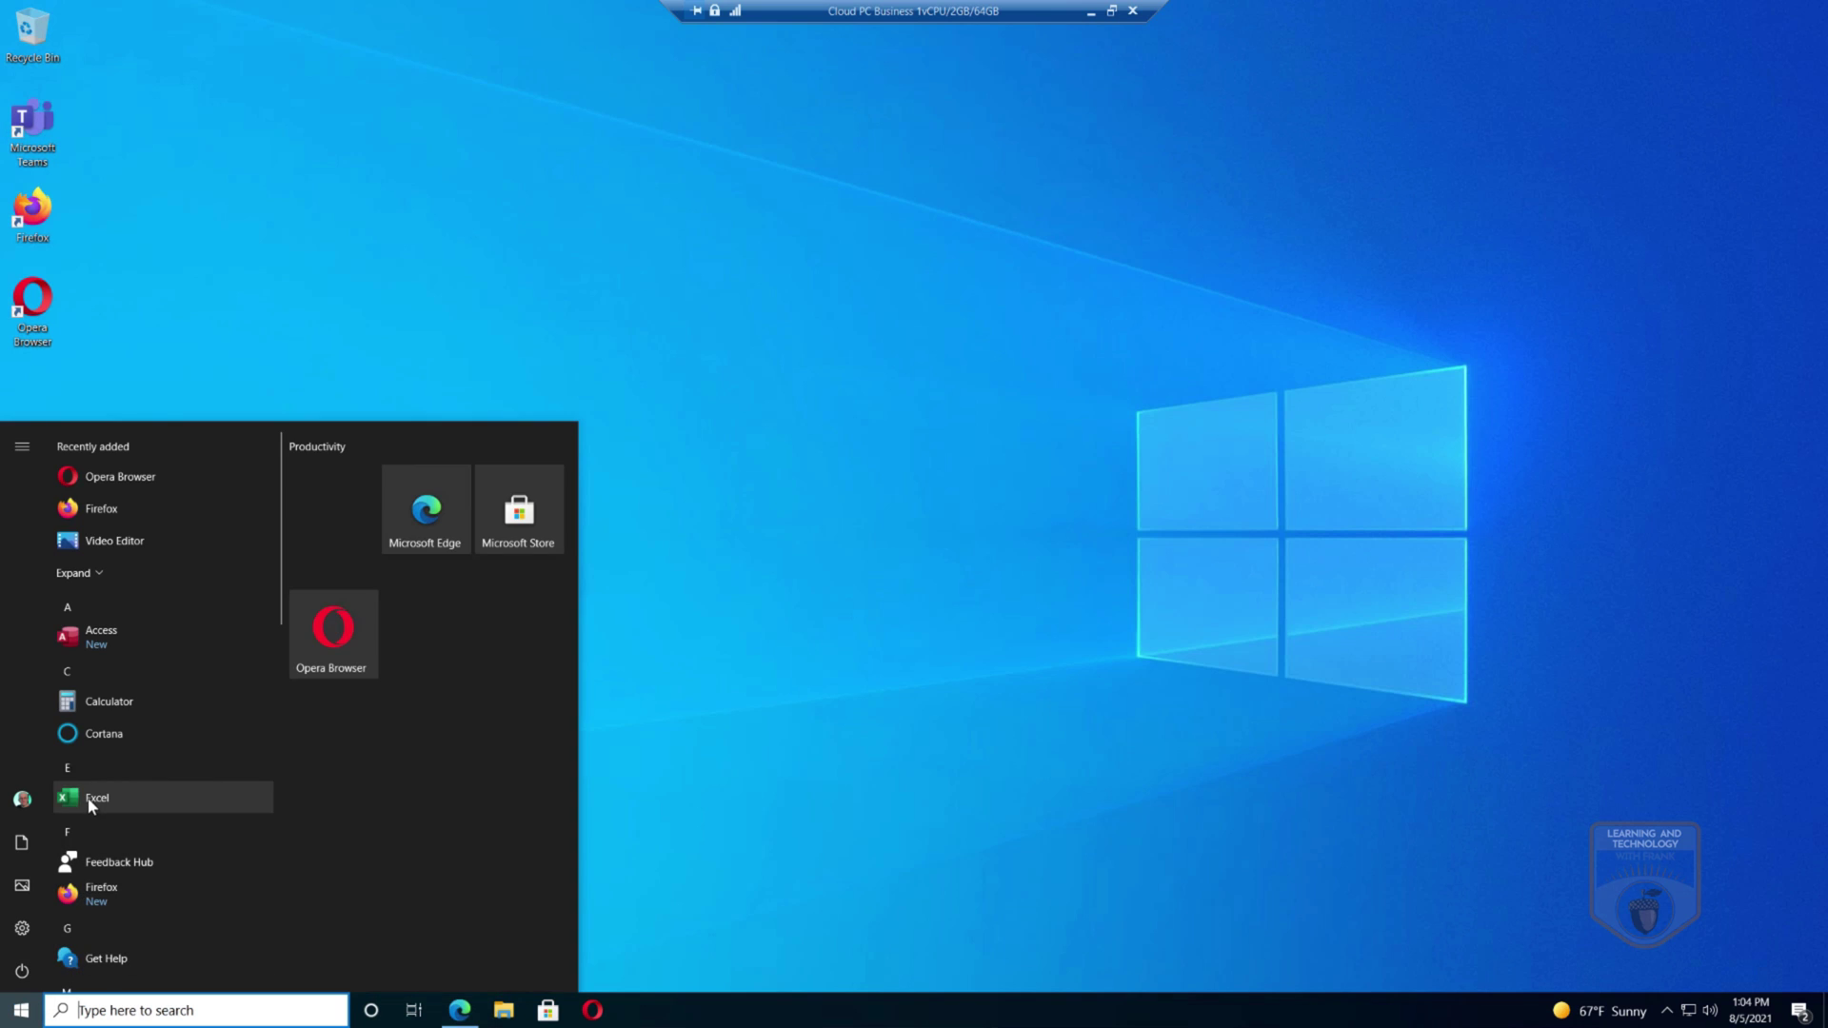
Step: Launch Excel, create a blank workbook, and restore its window centred on the desktop
click(105, 797)
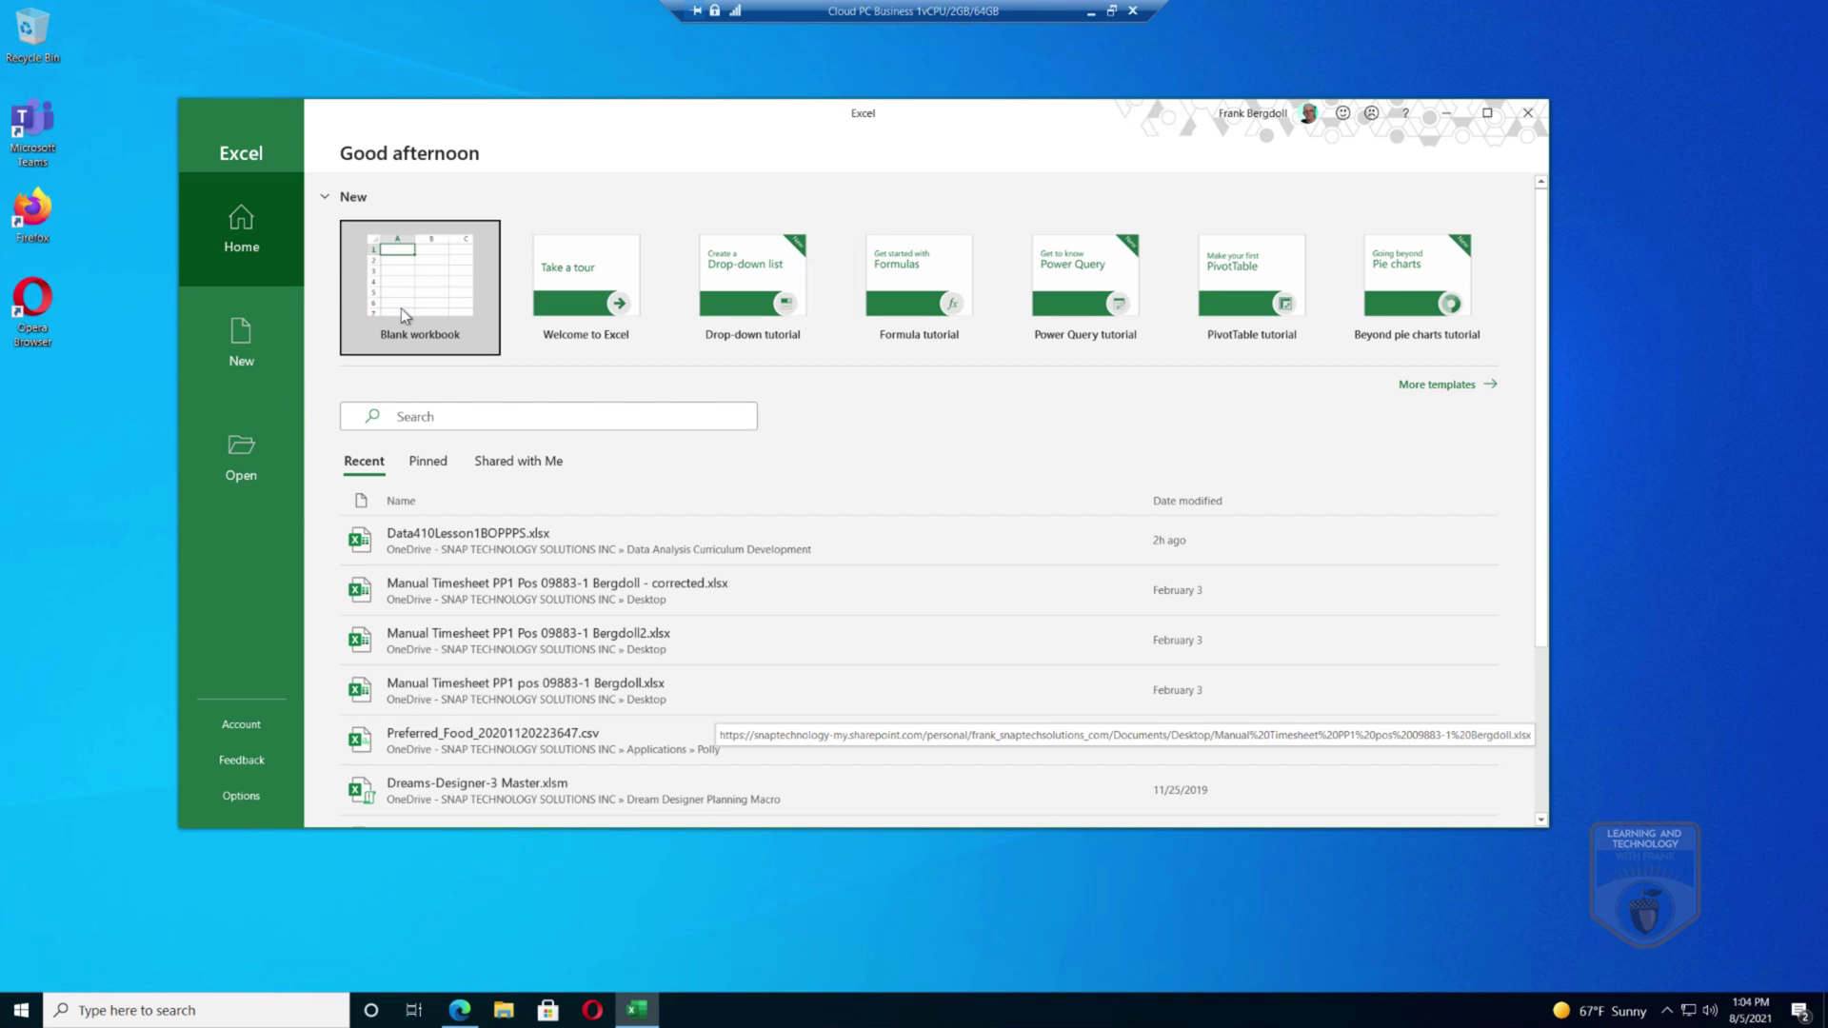
click(427, 277)
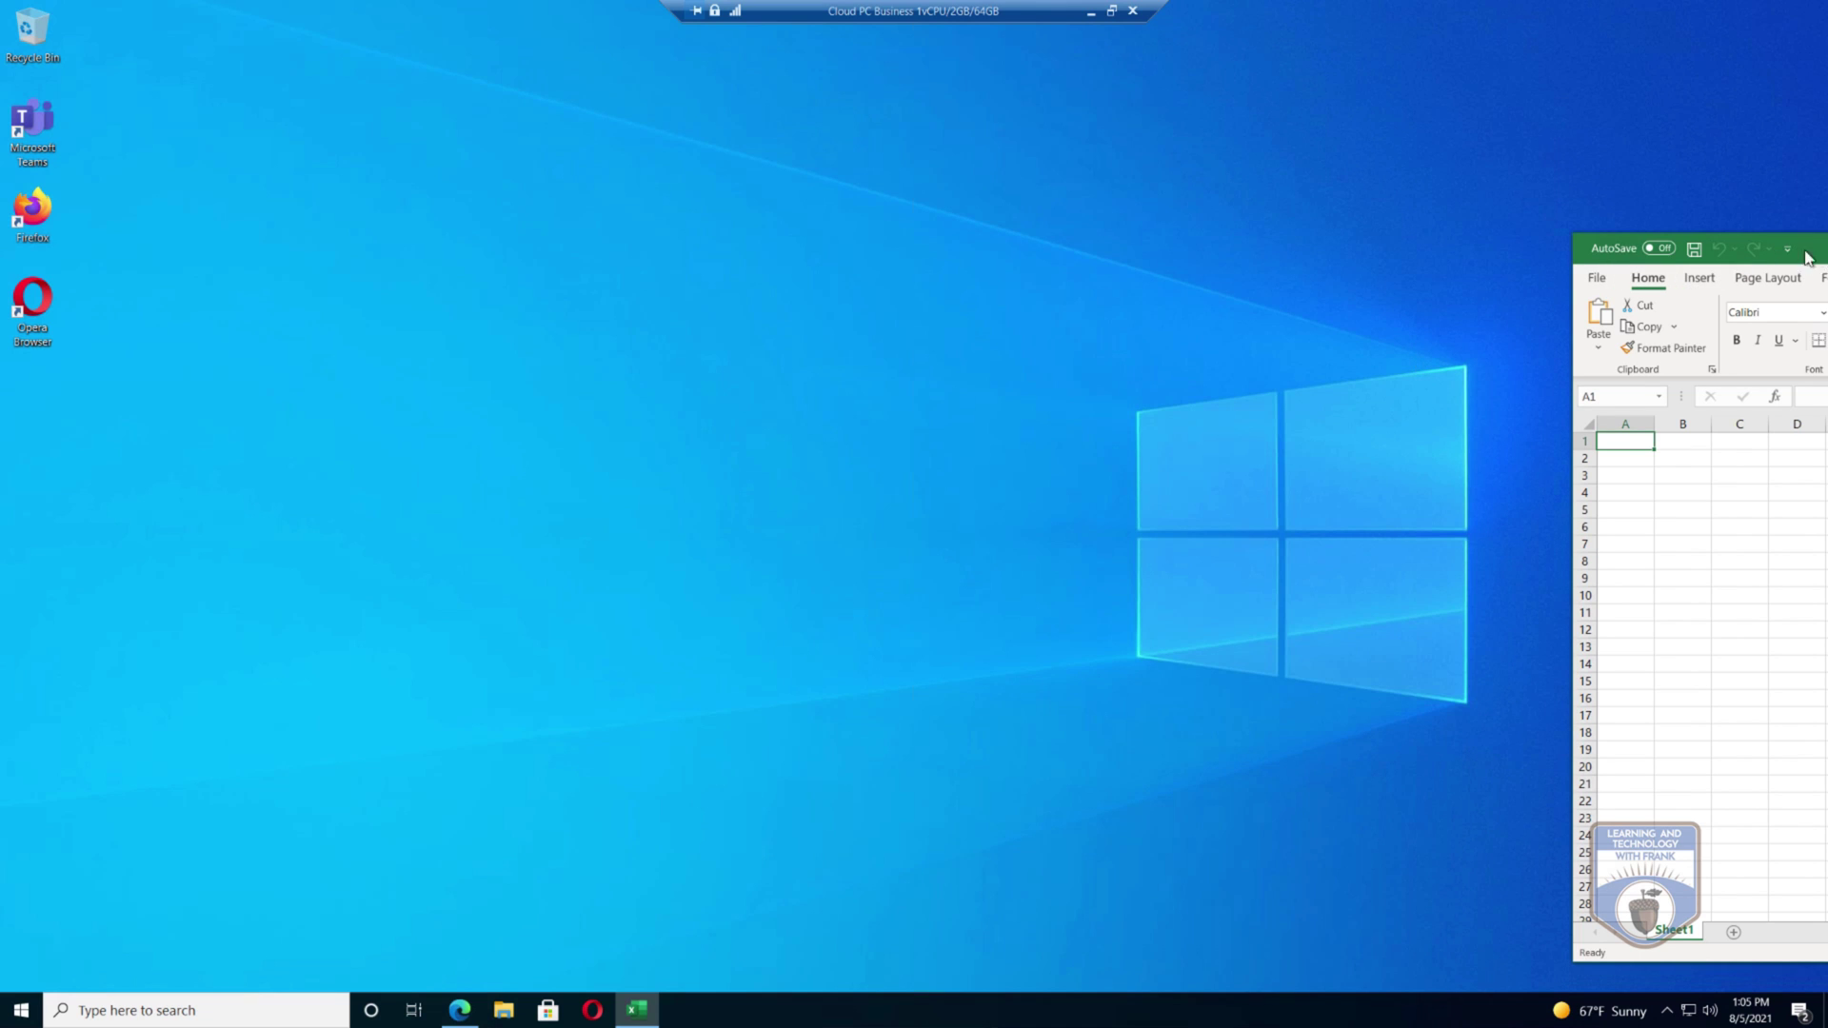
key(super+Left)
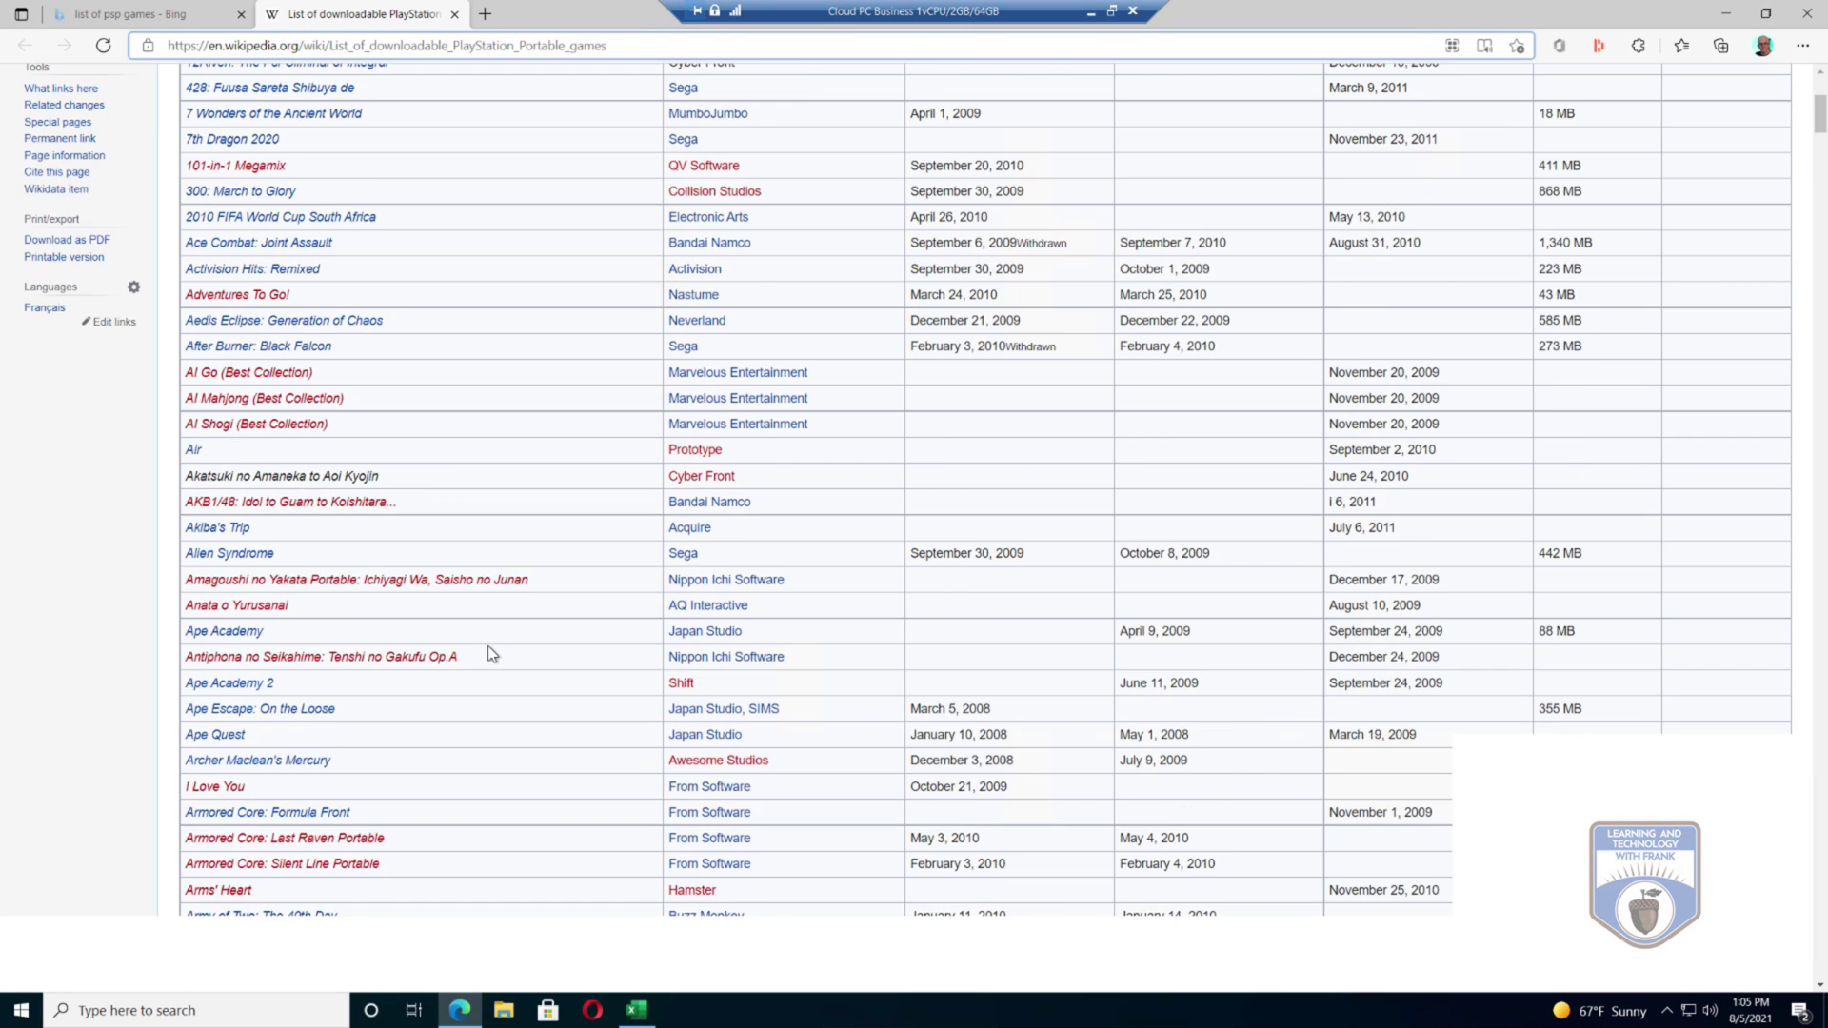
scroll(488, 647, down, 15)
Step: Copy the Wikipedia PlayStation Vita games (A–D) page address and switch back to Excel
scroll(481, 619, up, 20)
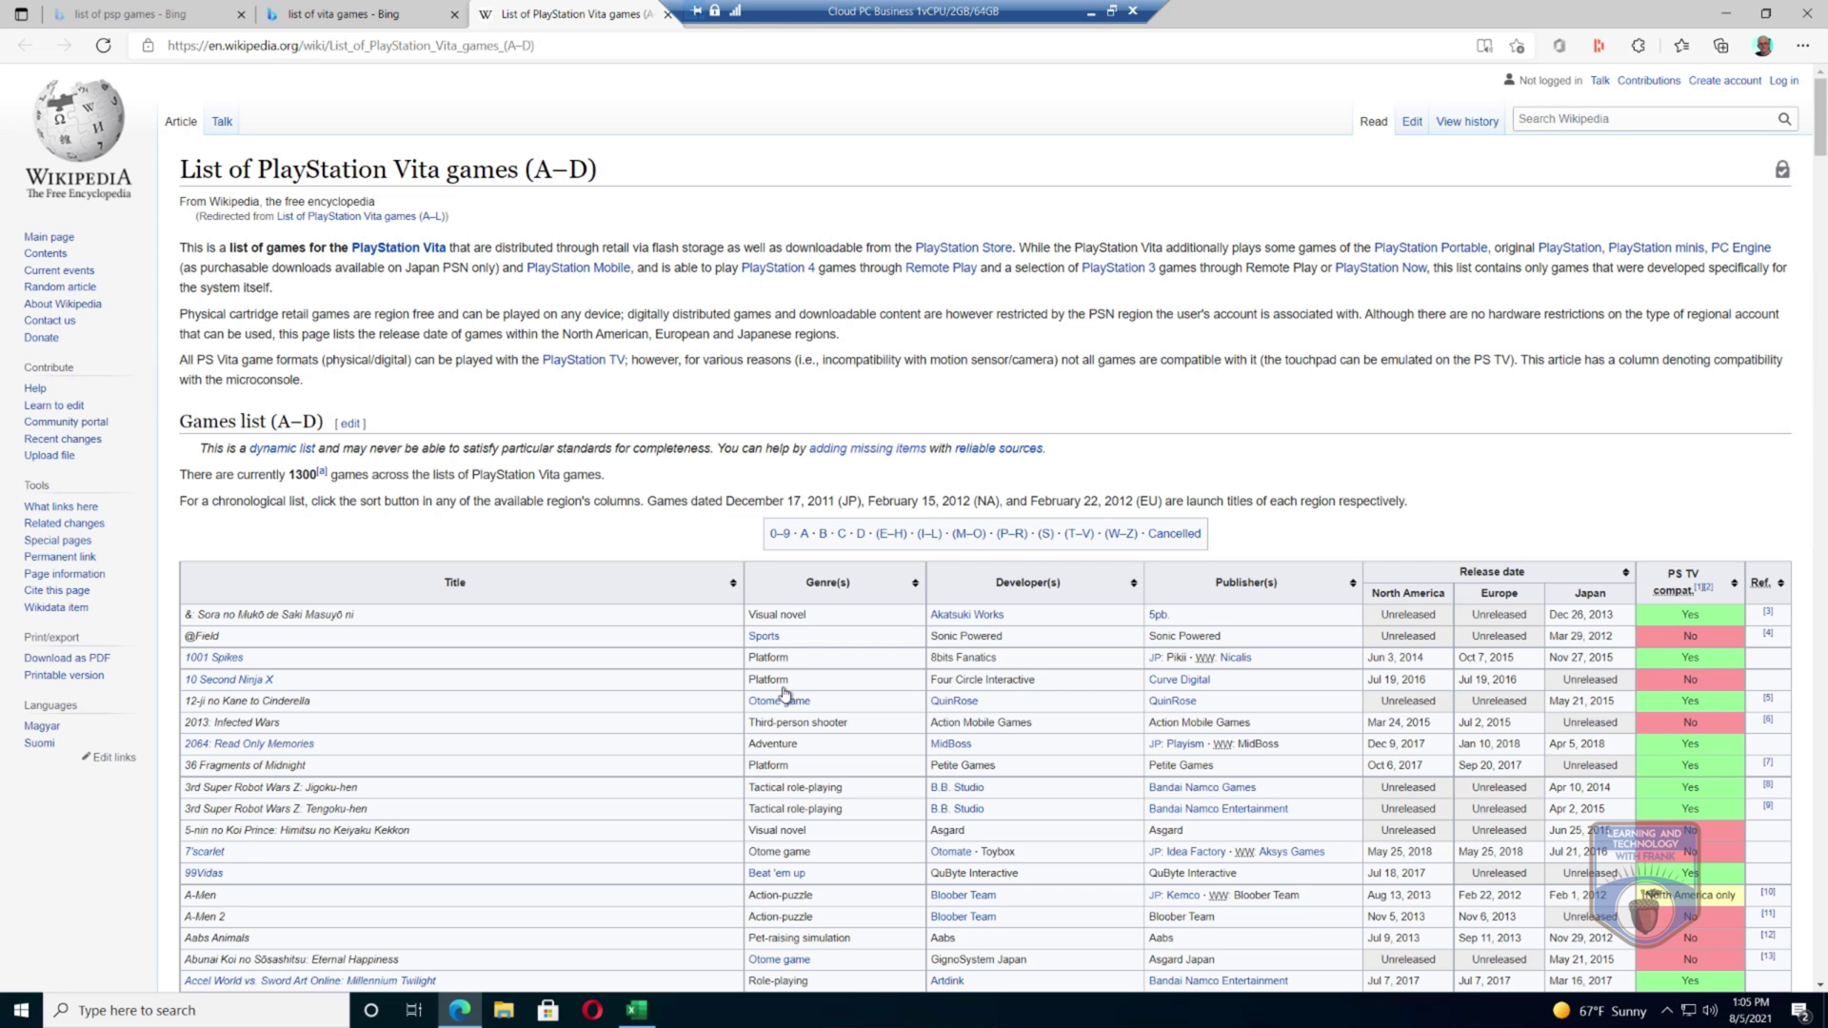
double_click(314, 45)
triple_click(313, 45)
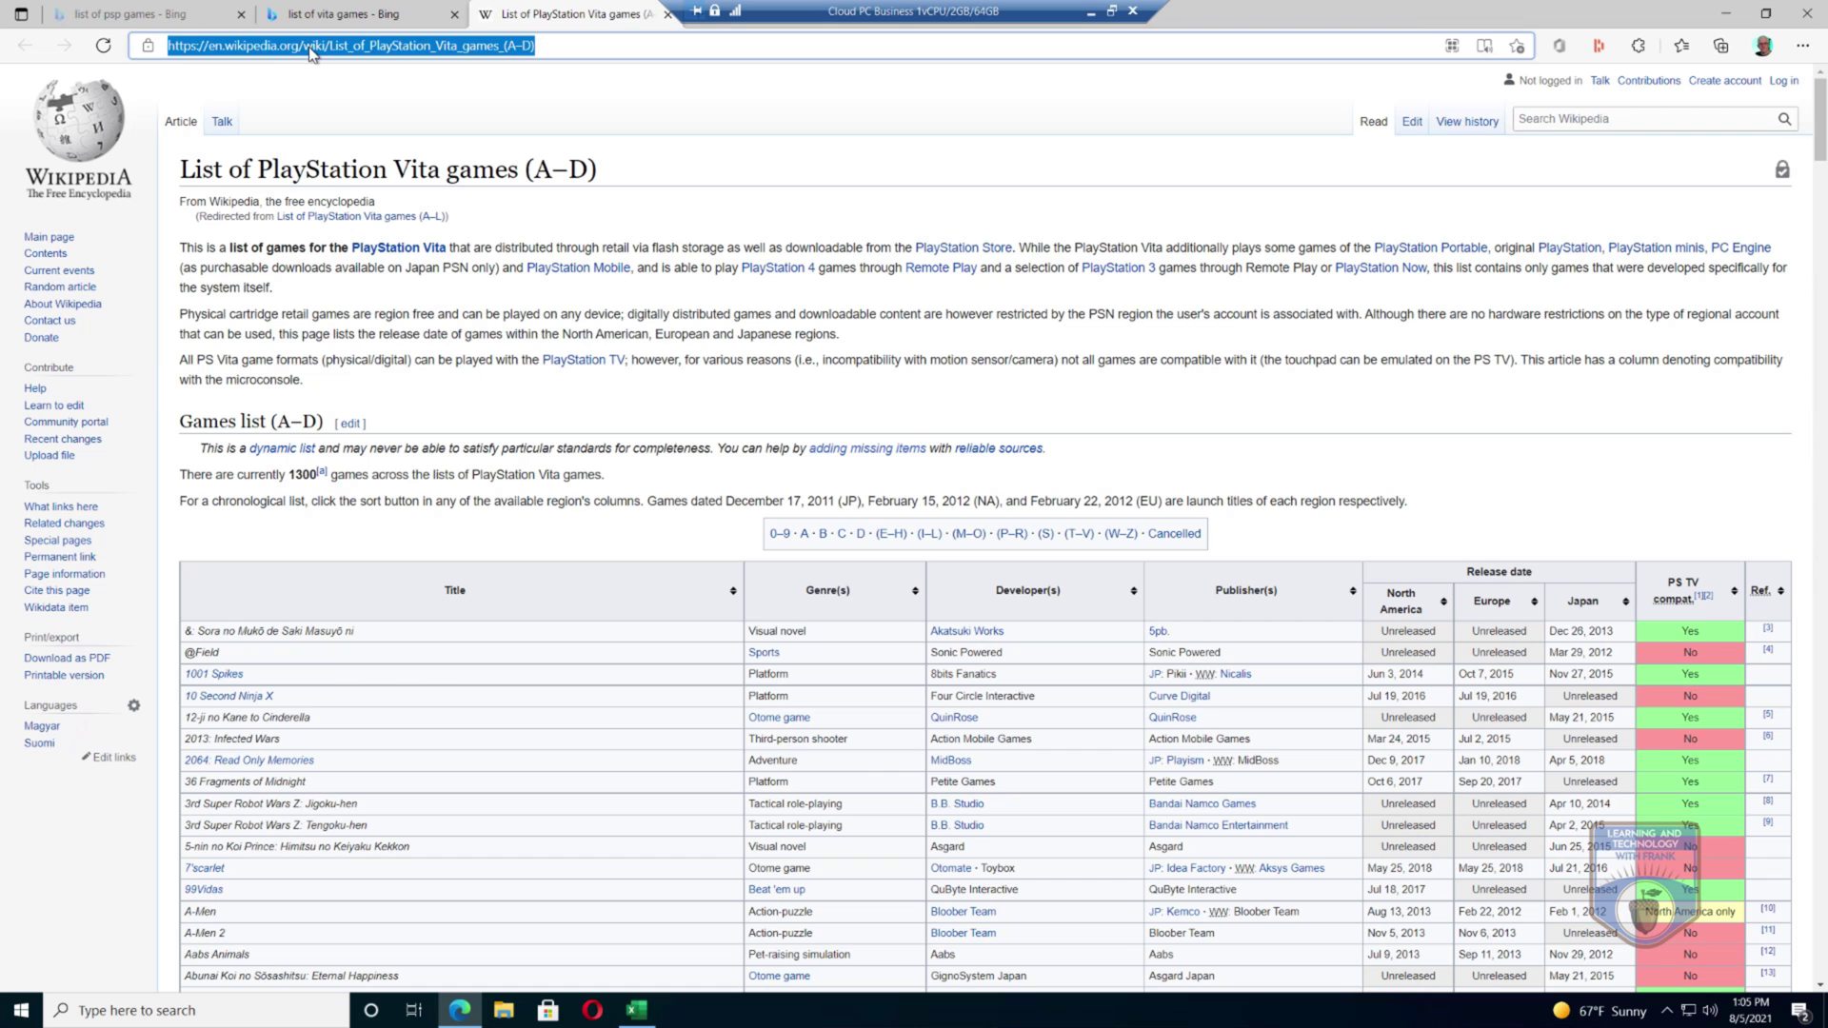
right_click(313, 46)
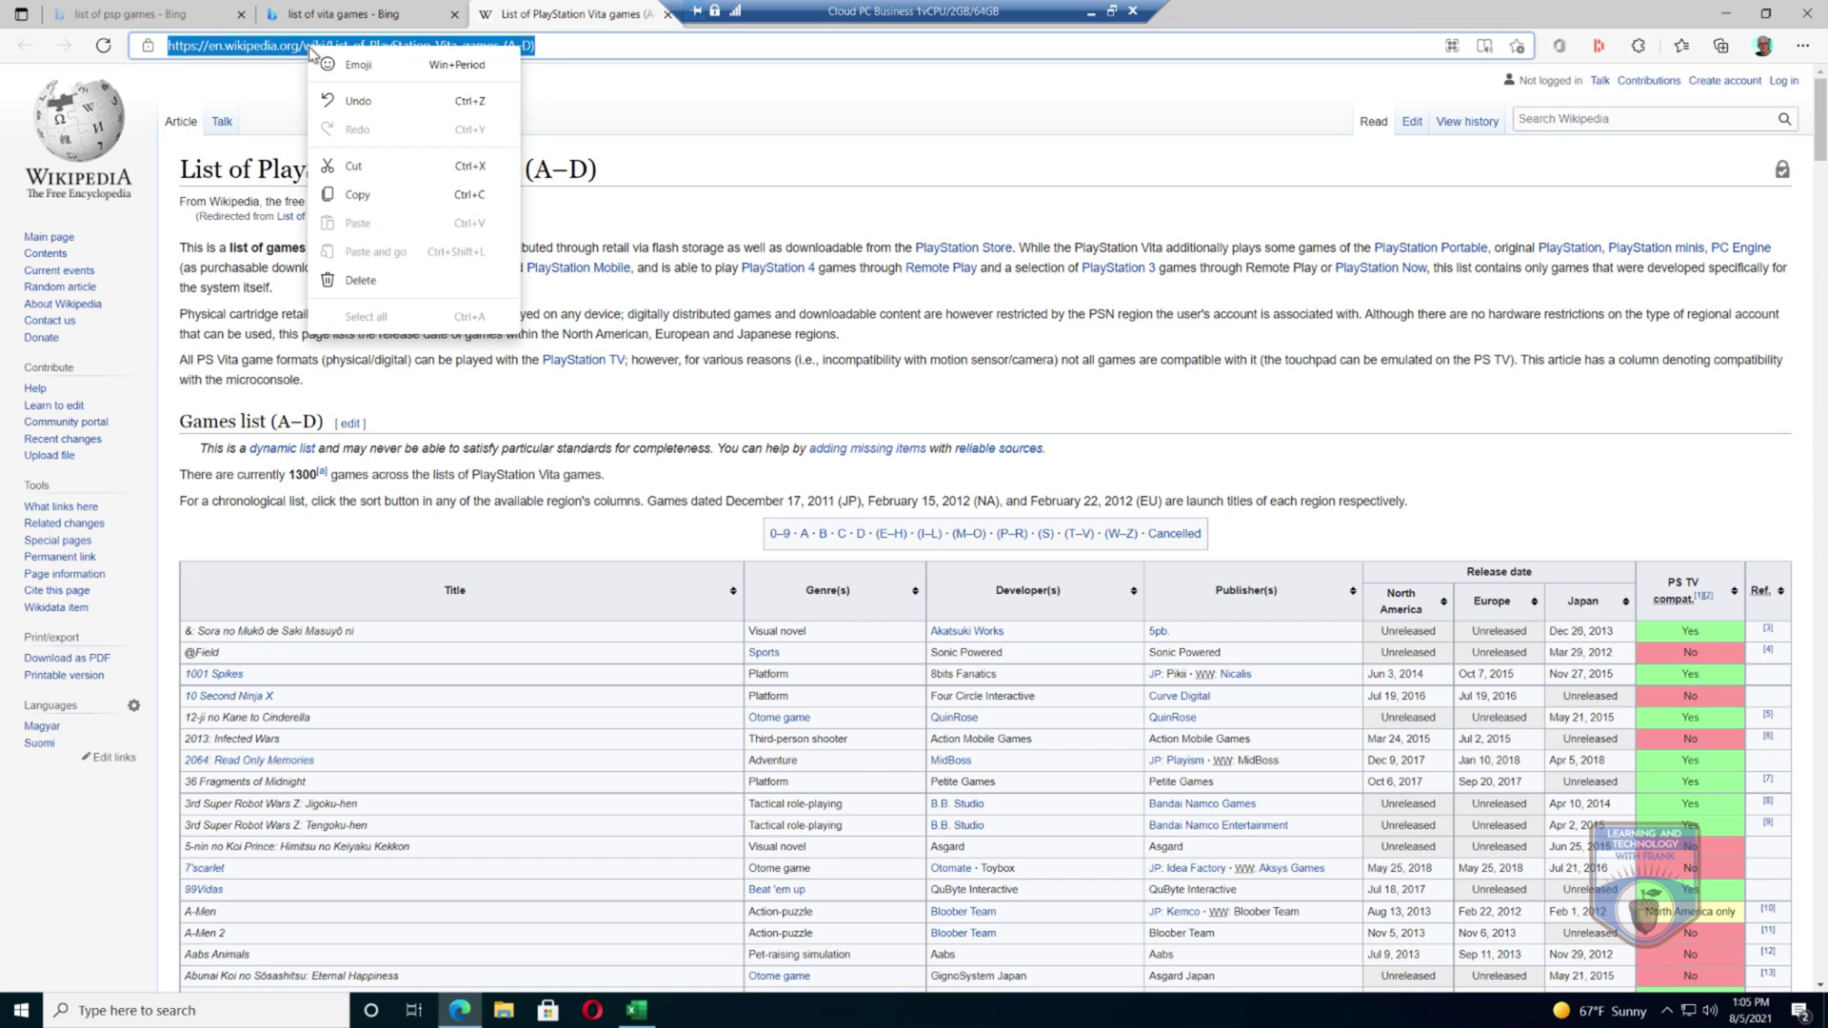
click(368, 201)
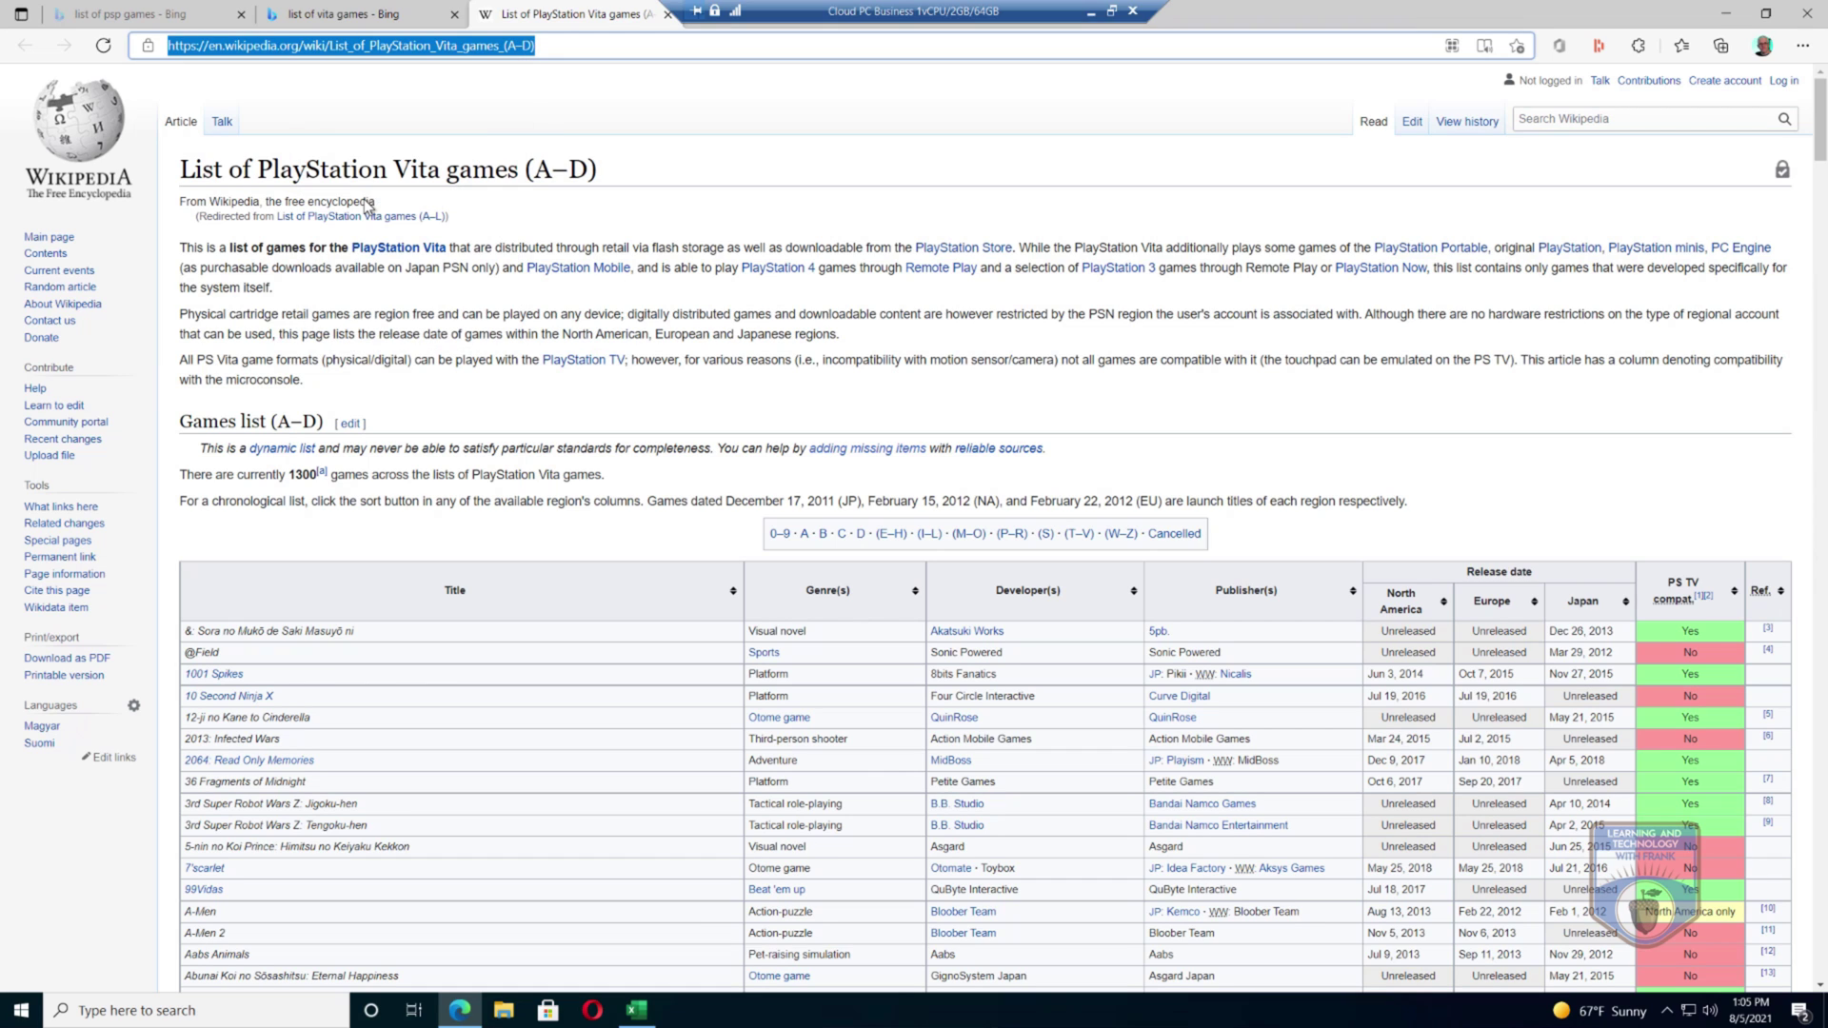
click(636, 1010)
Step: Import data From Web using the pasted Wikipedia PlayStation Vita games page URL
click(502, 167)
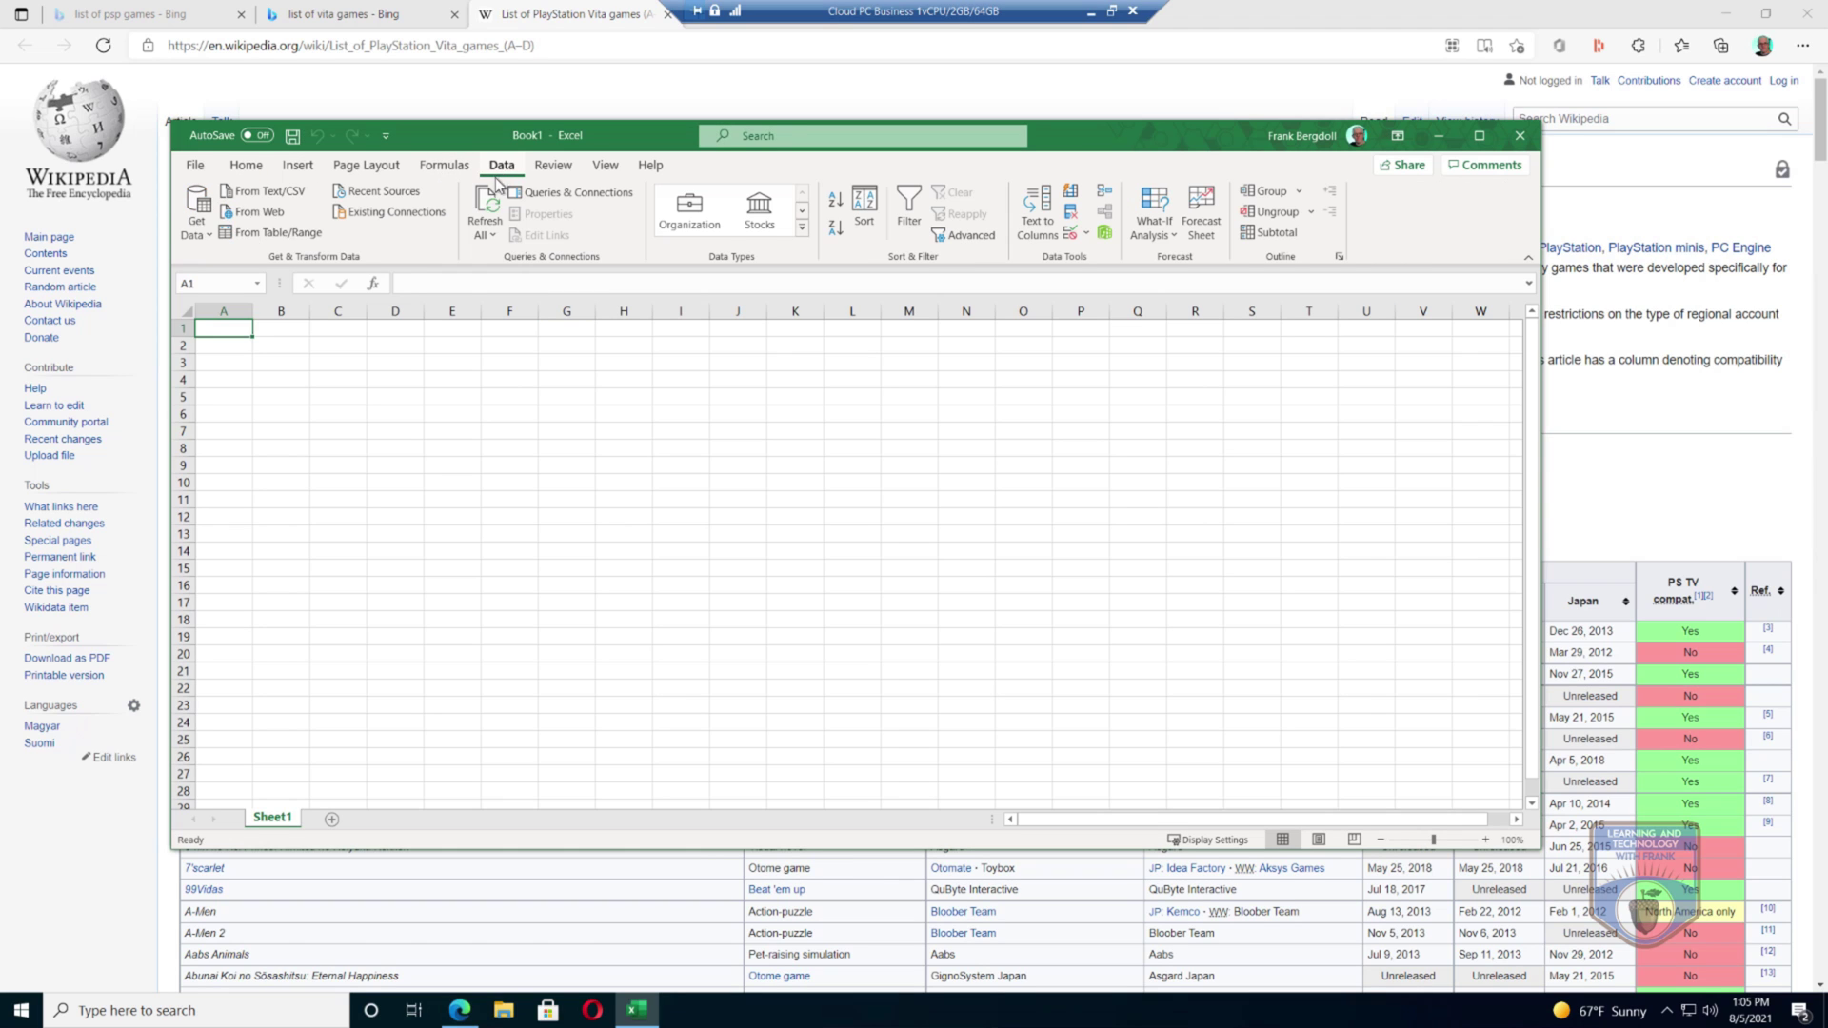
click(196, 215)
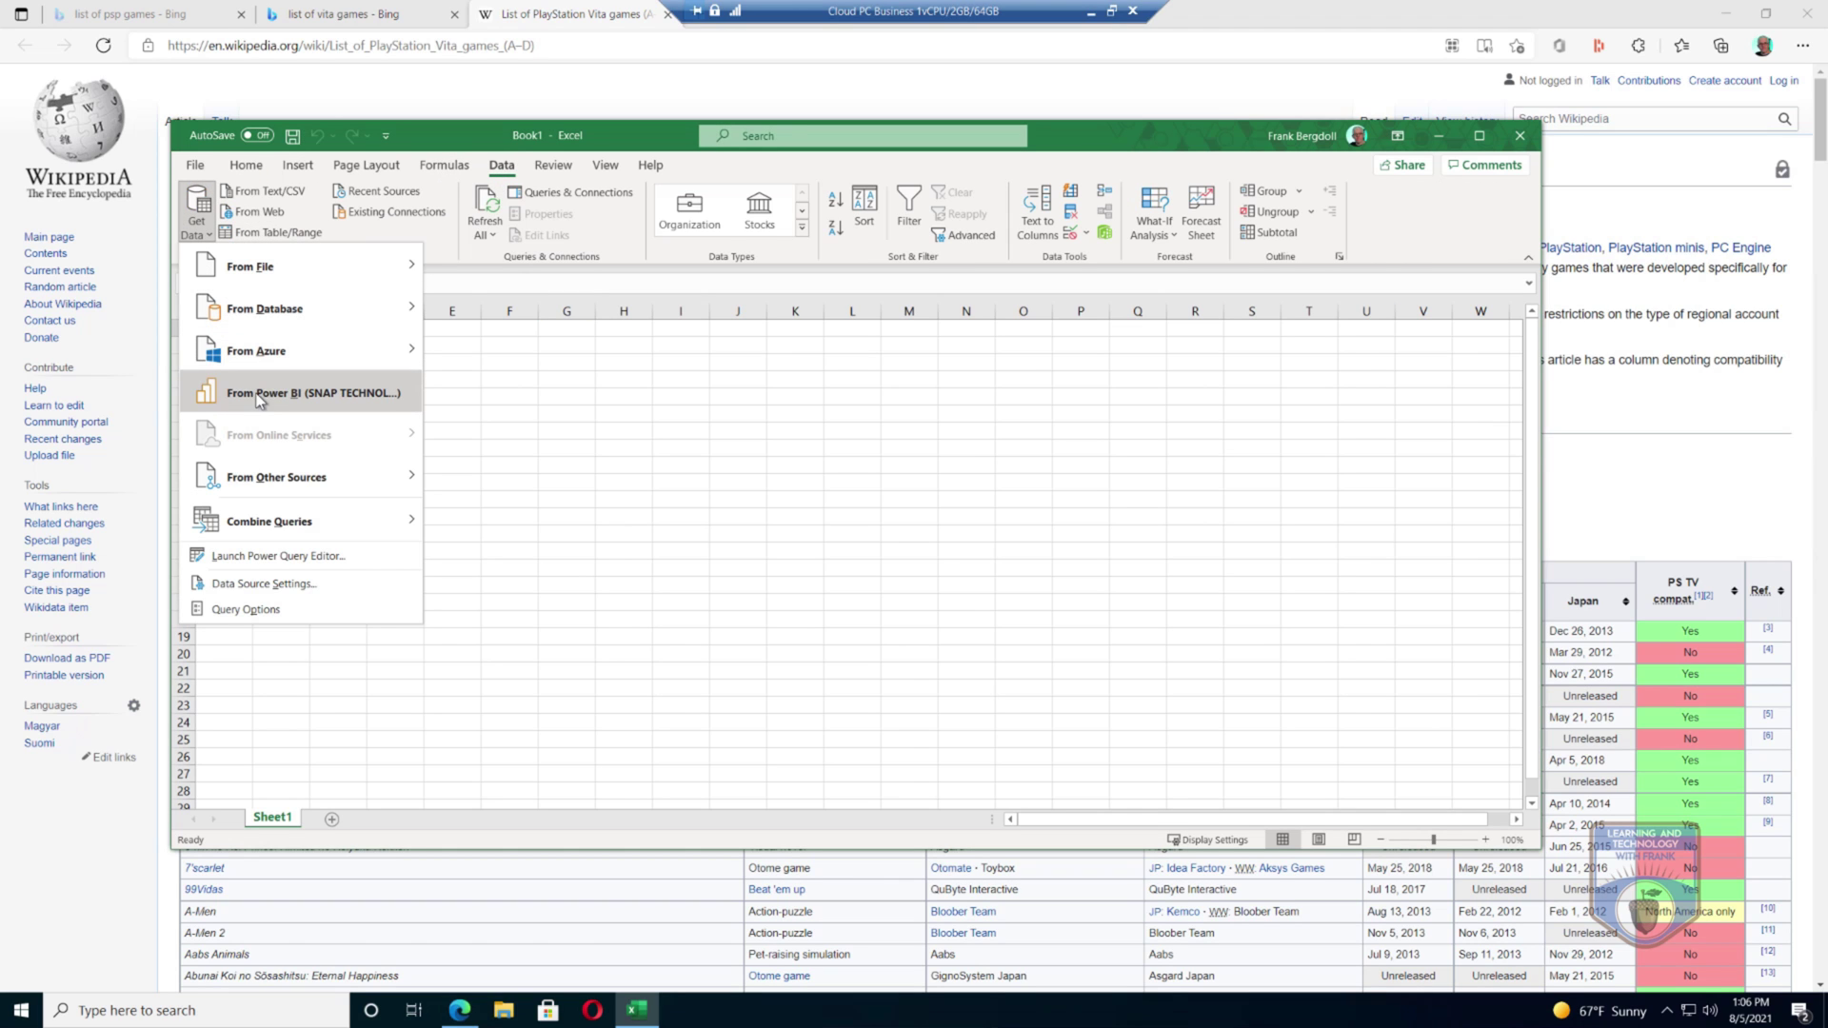
mouse_move(273, 485)
click(496, 522)
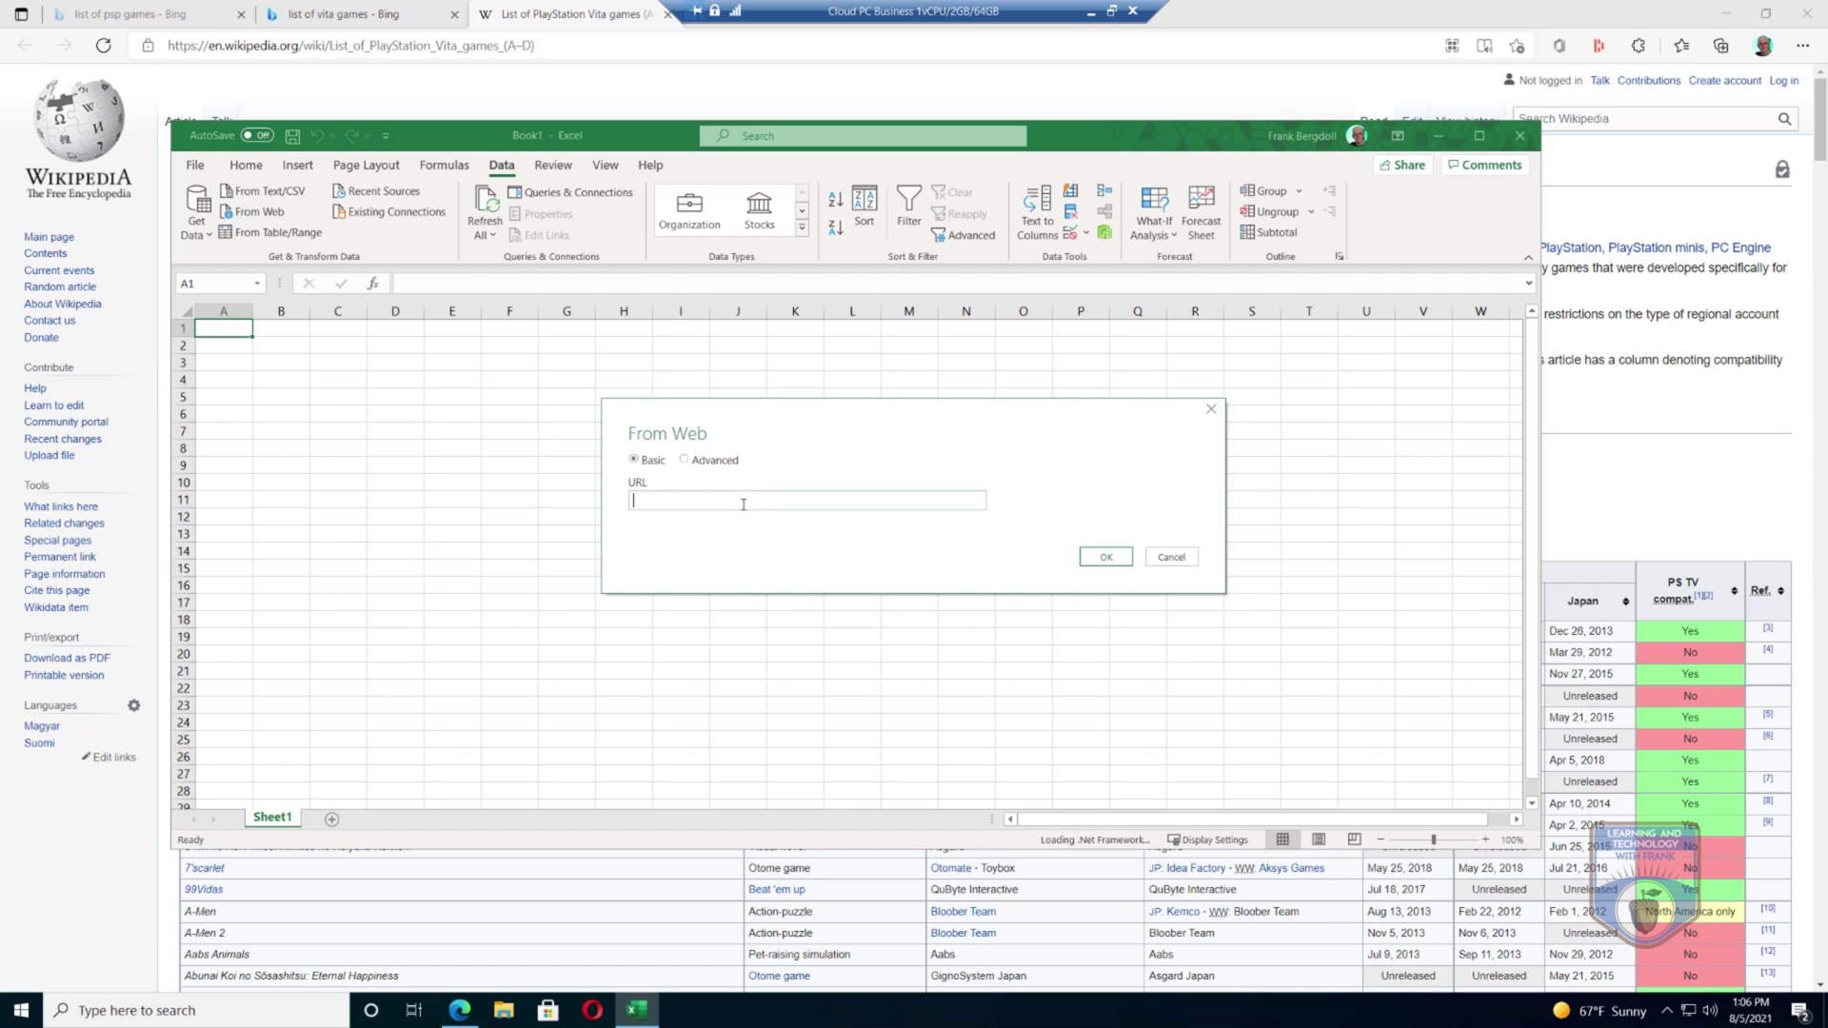
right_click(743, 504)
click(649, 575)
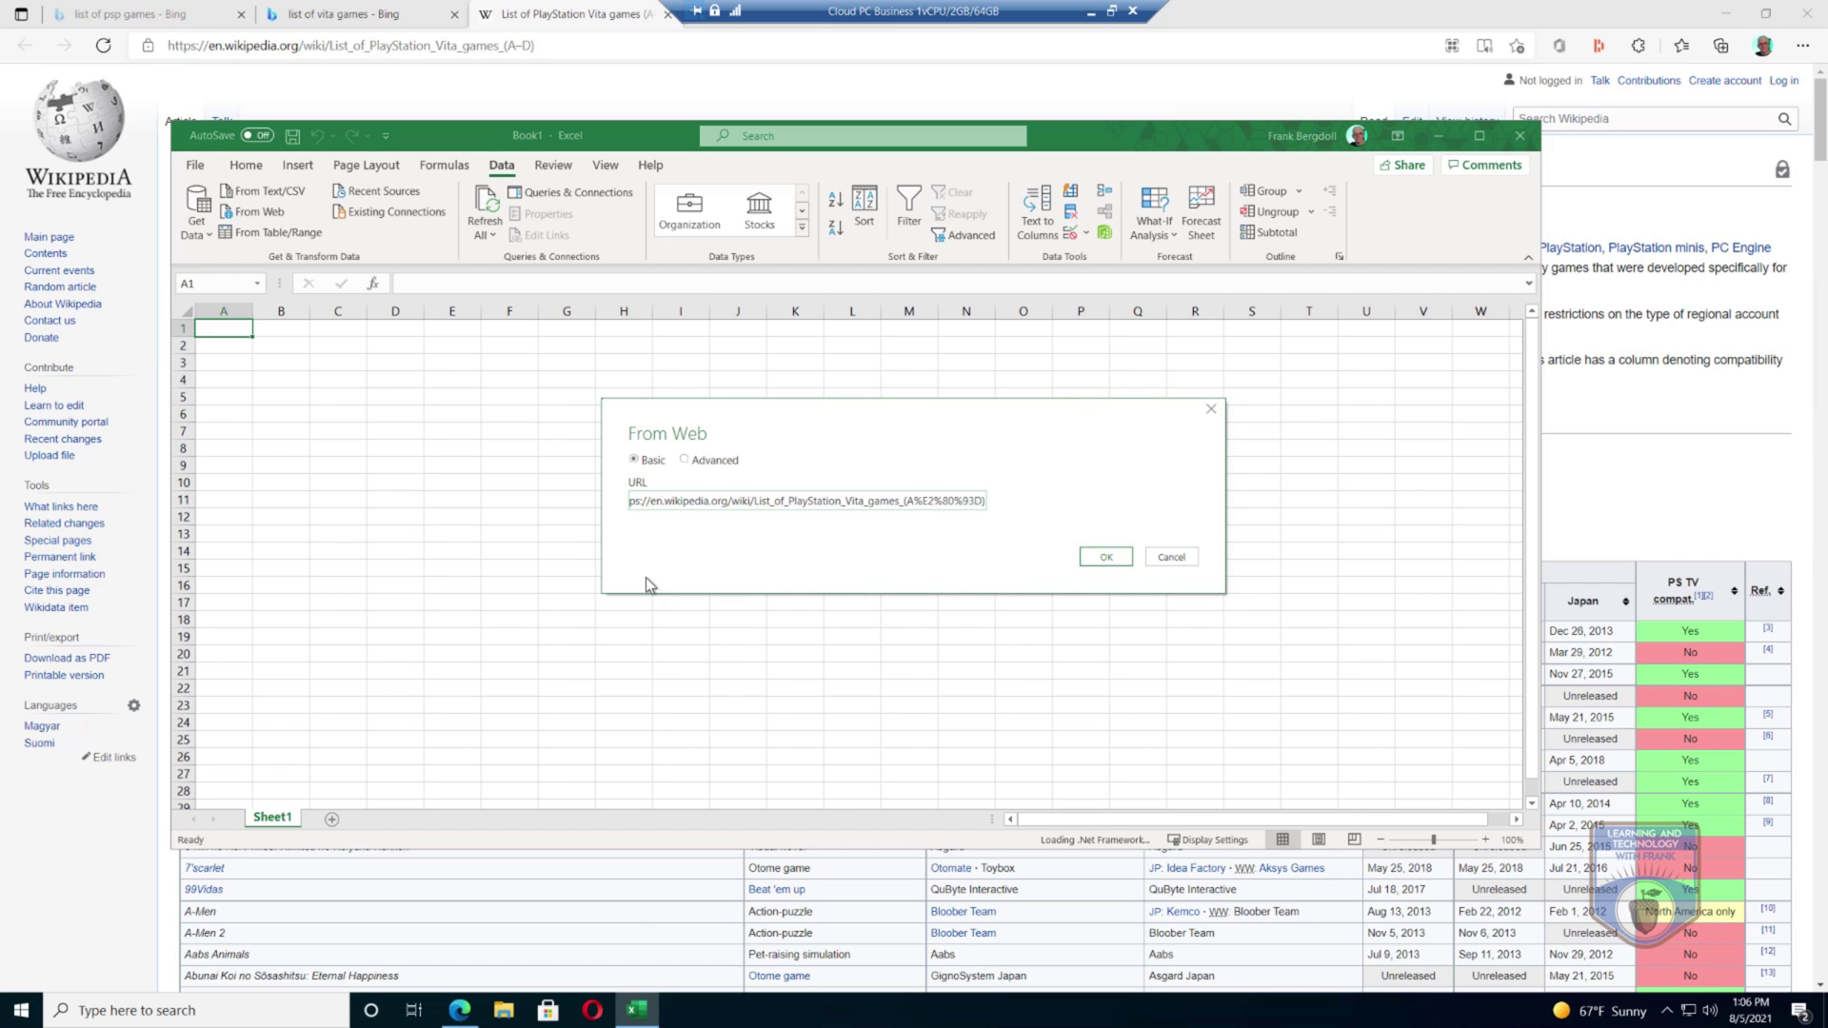
click(1109, 558)
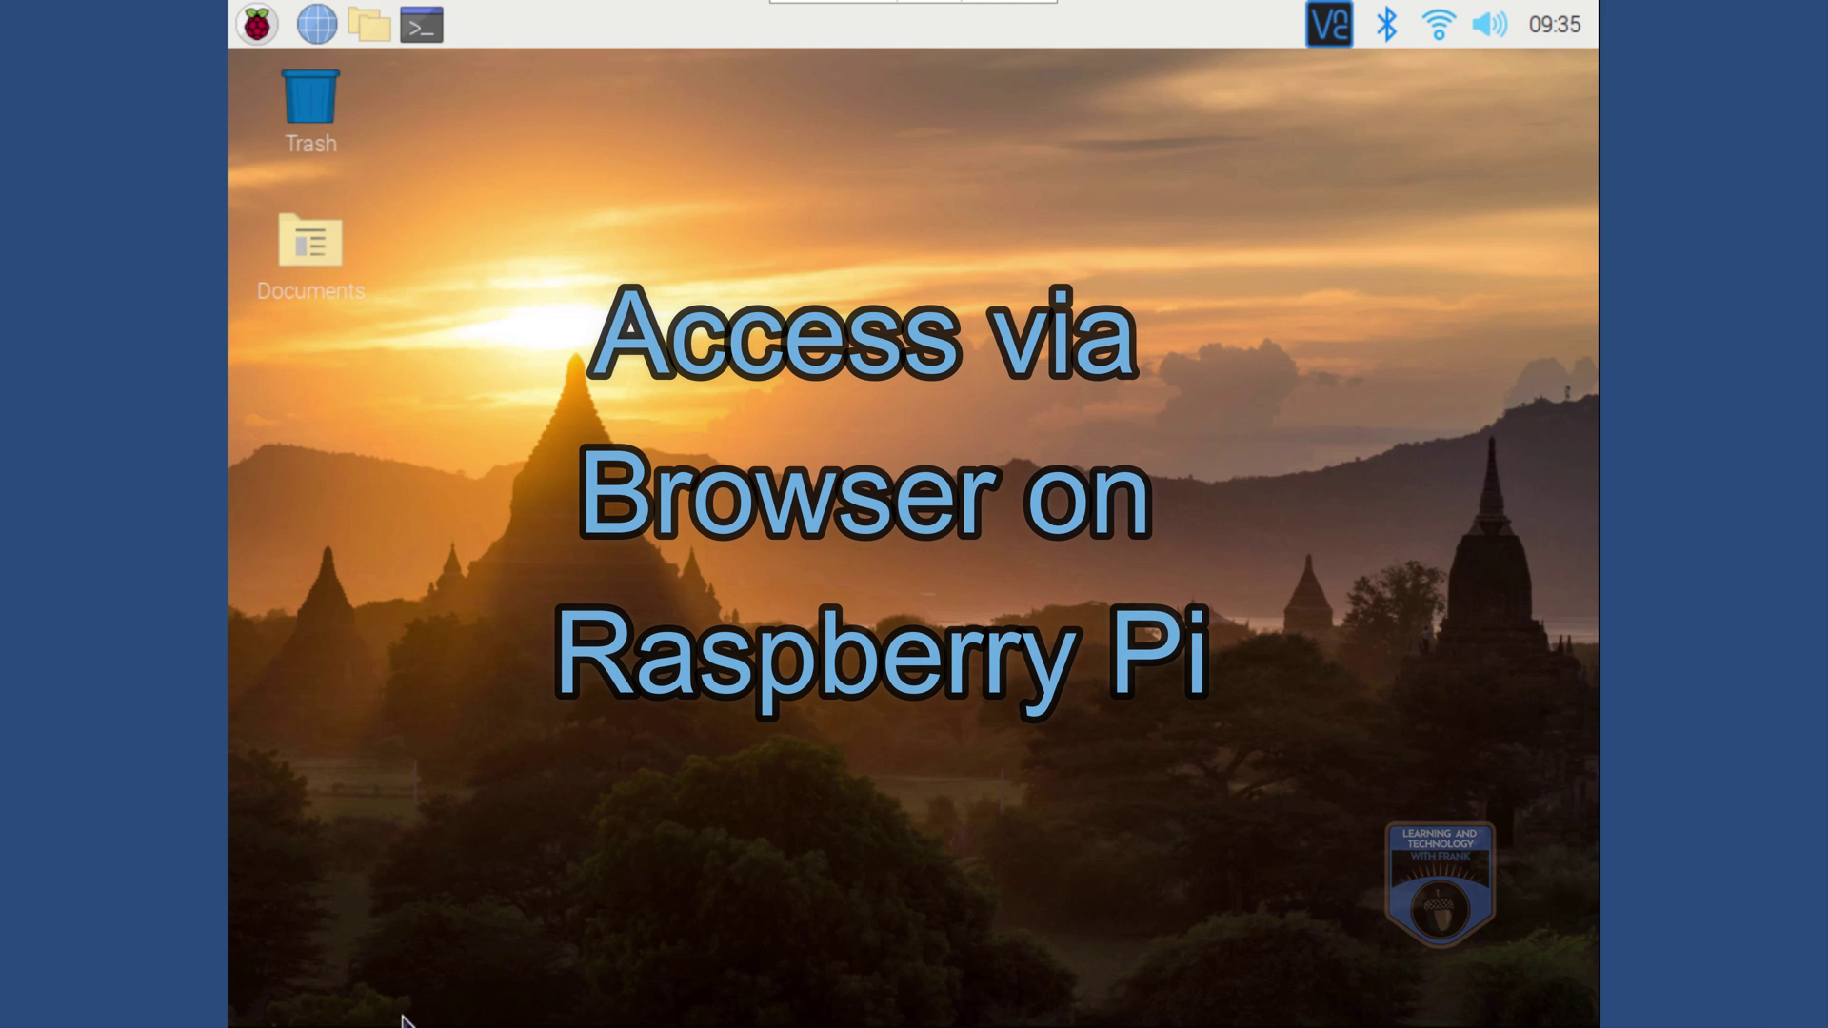
Step: From the Raspberry Pi browser, sign in to Windows 365 and open the cloud PC full screen
click(317, 26)
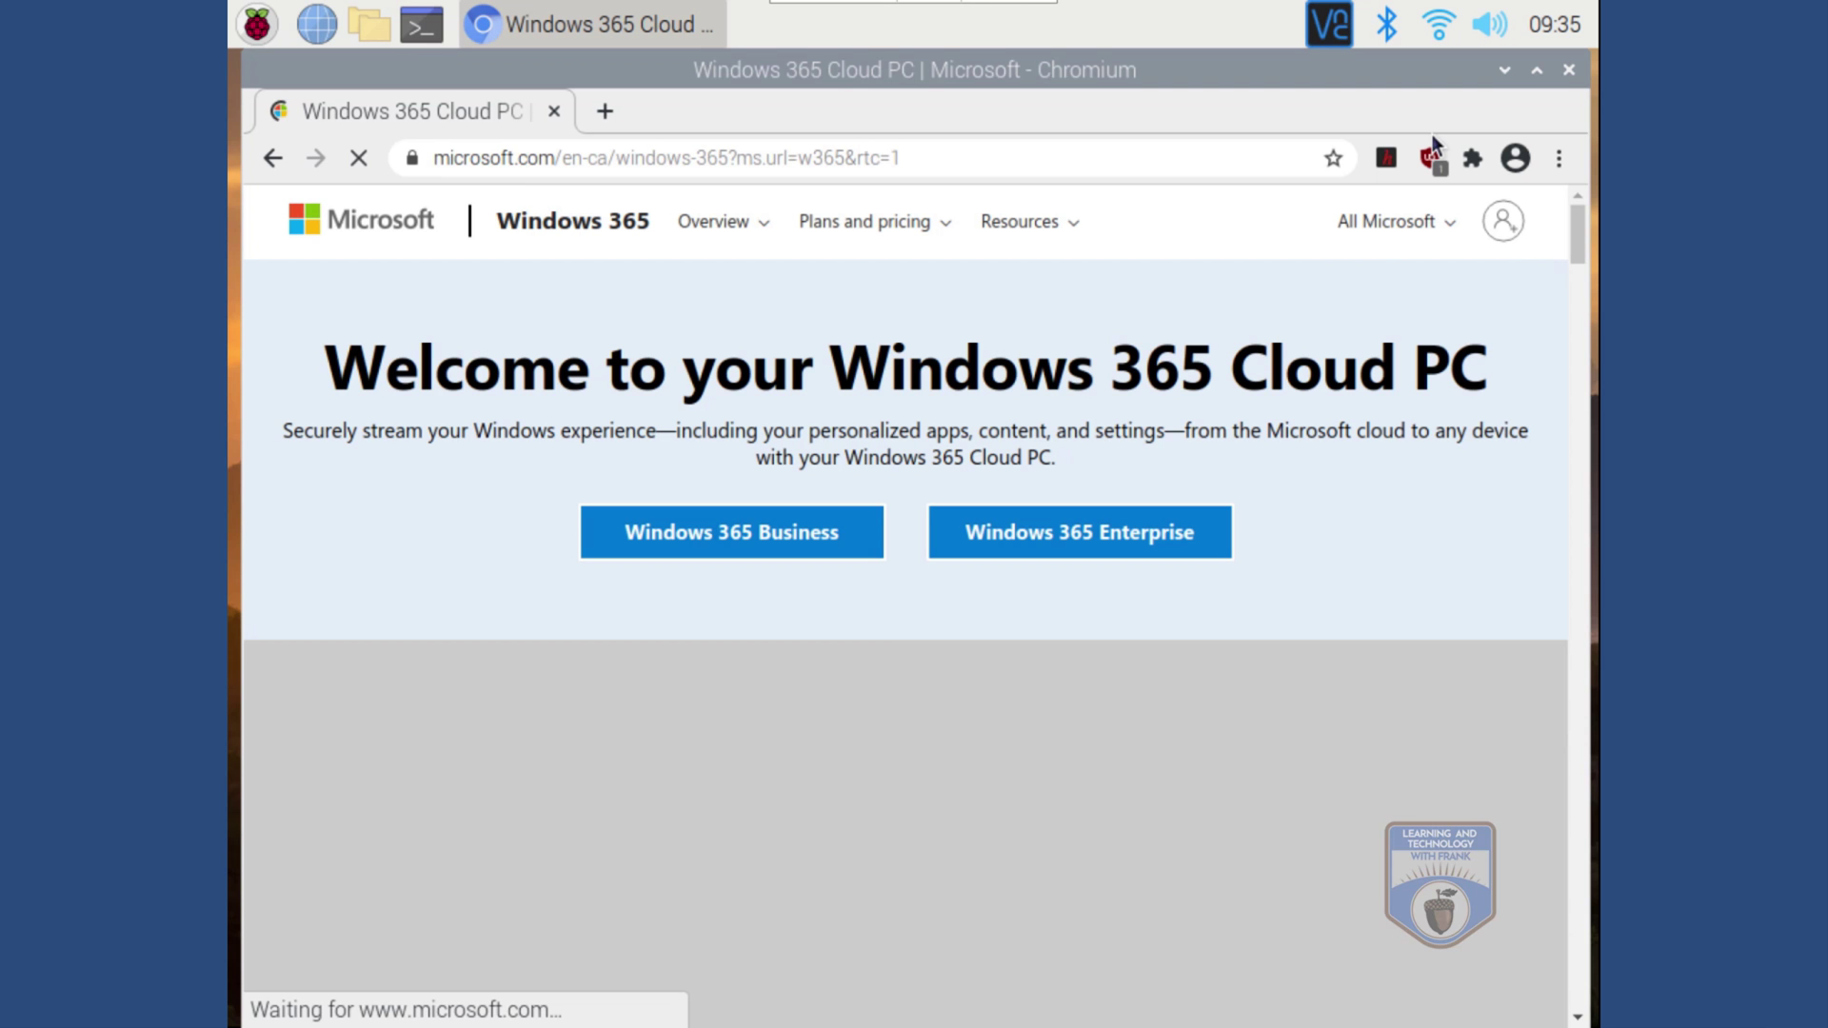
click(1502, 221)
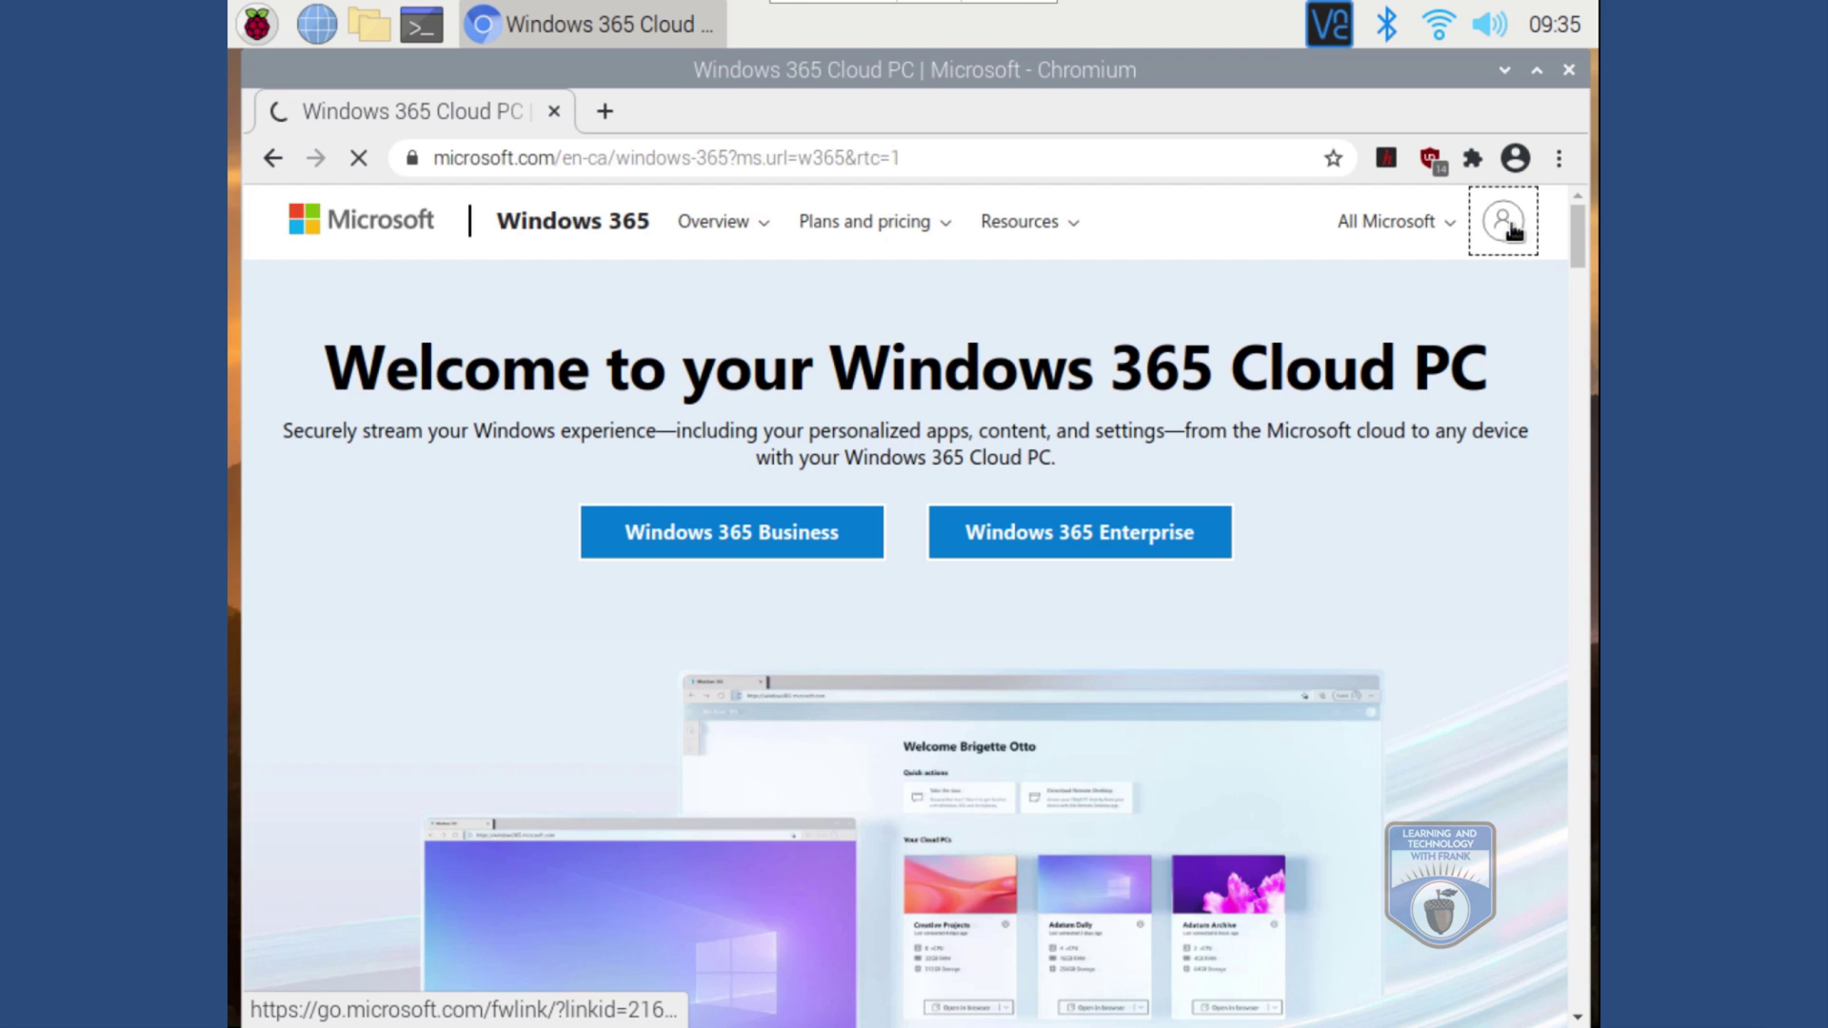
scroll(667, 742, down, 3)
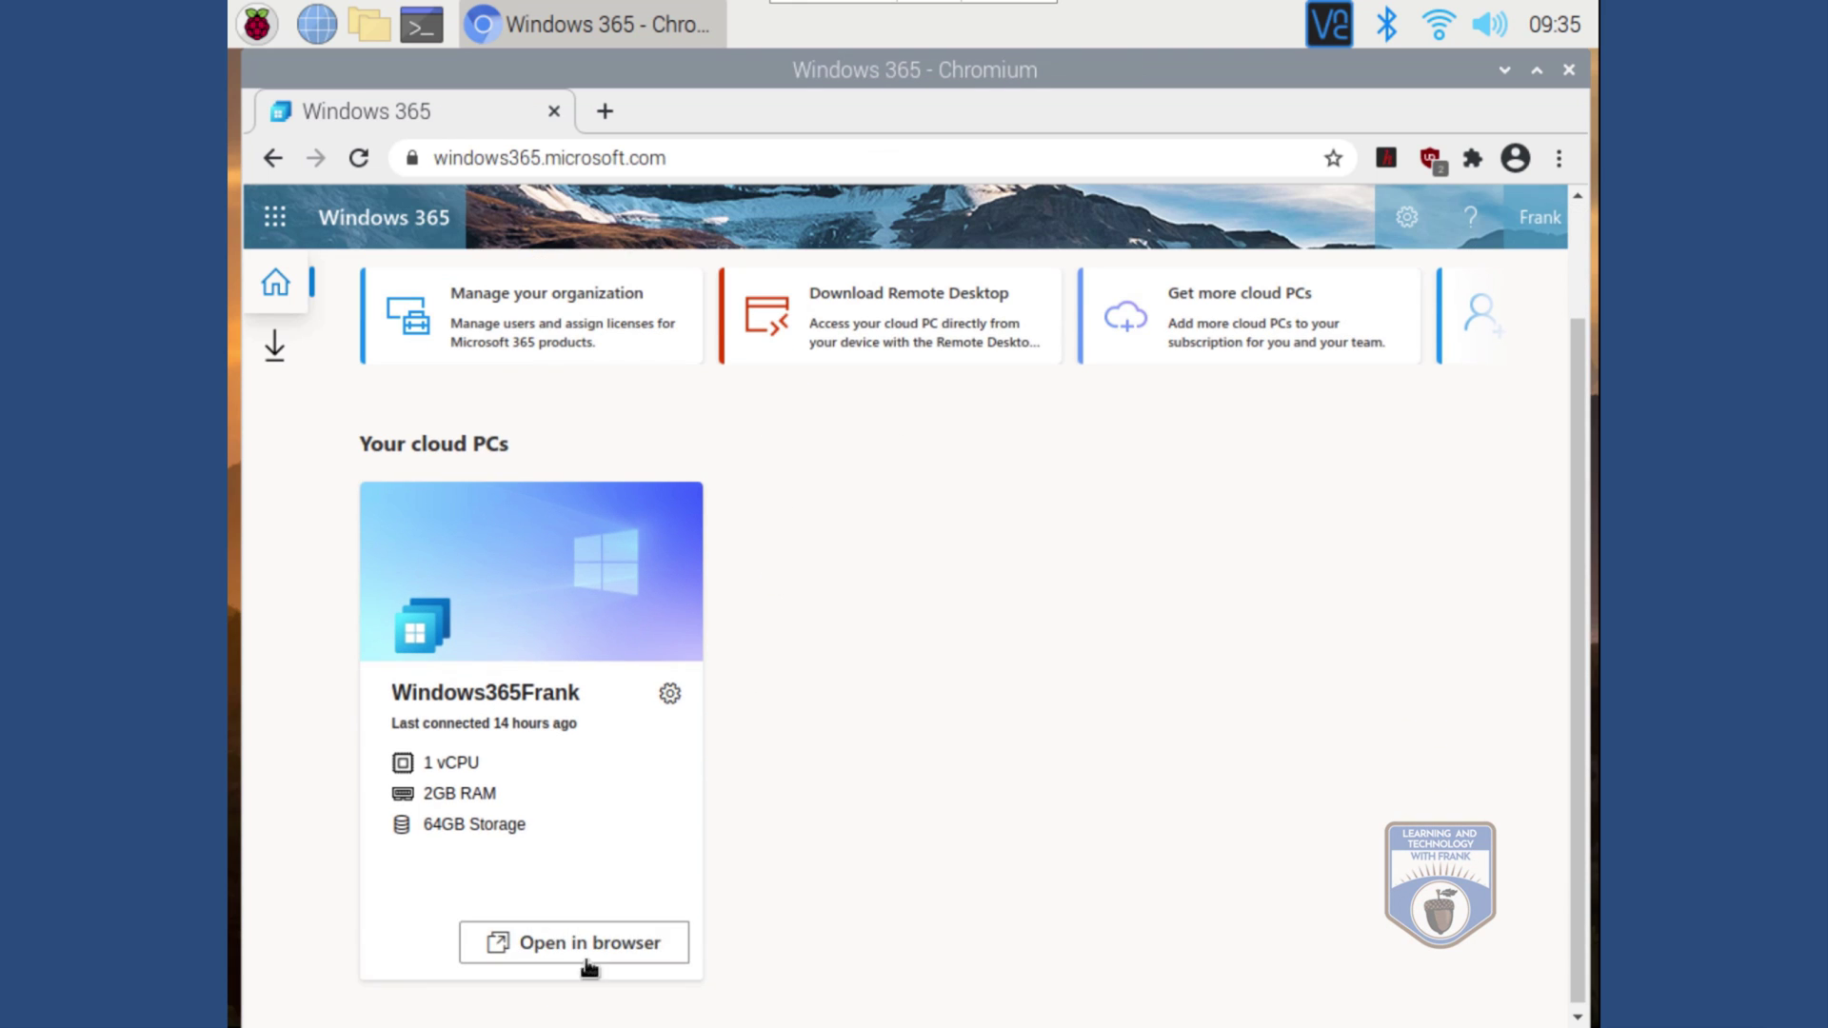
click(590, 944)
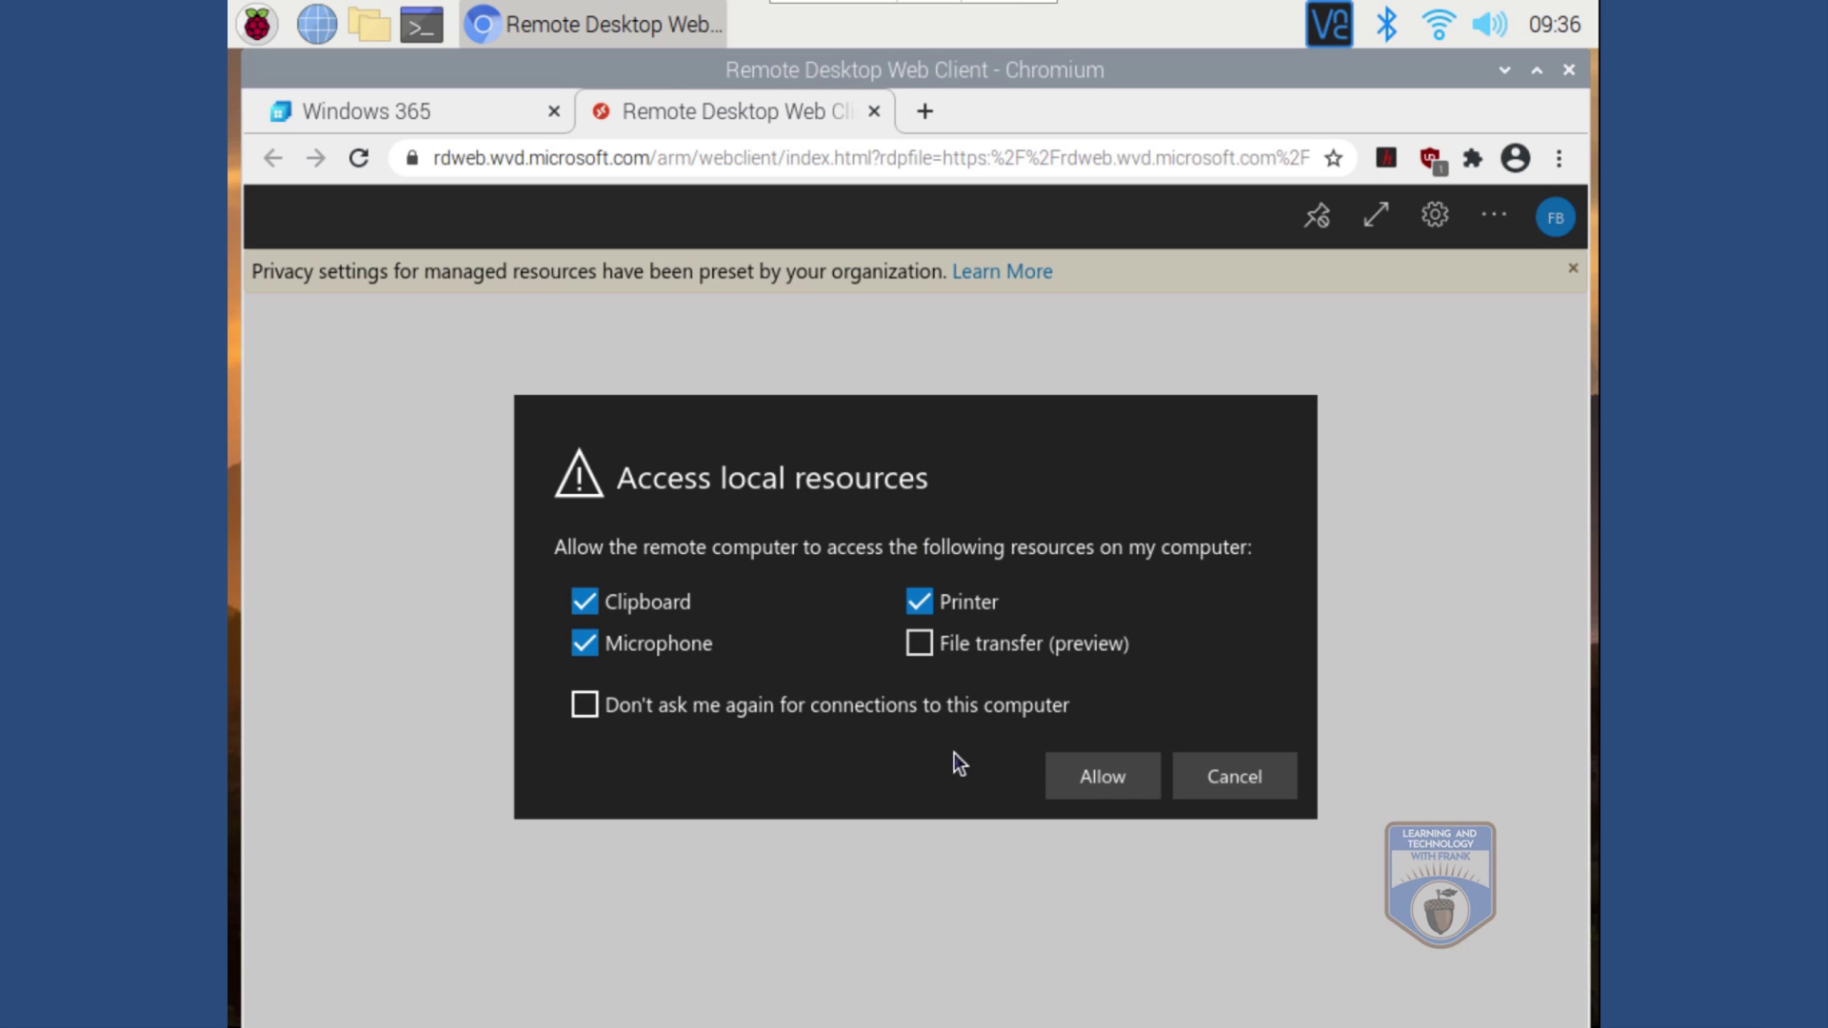
click(1133, 779)
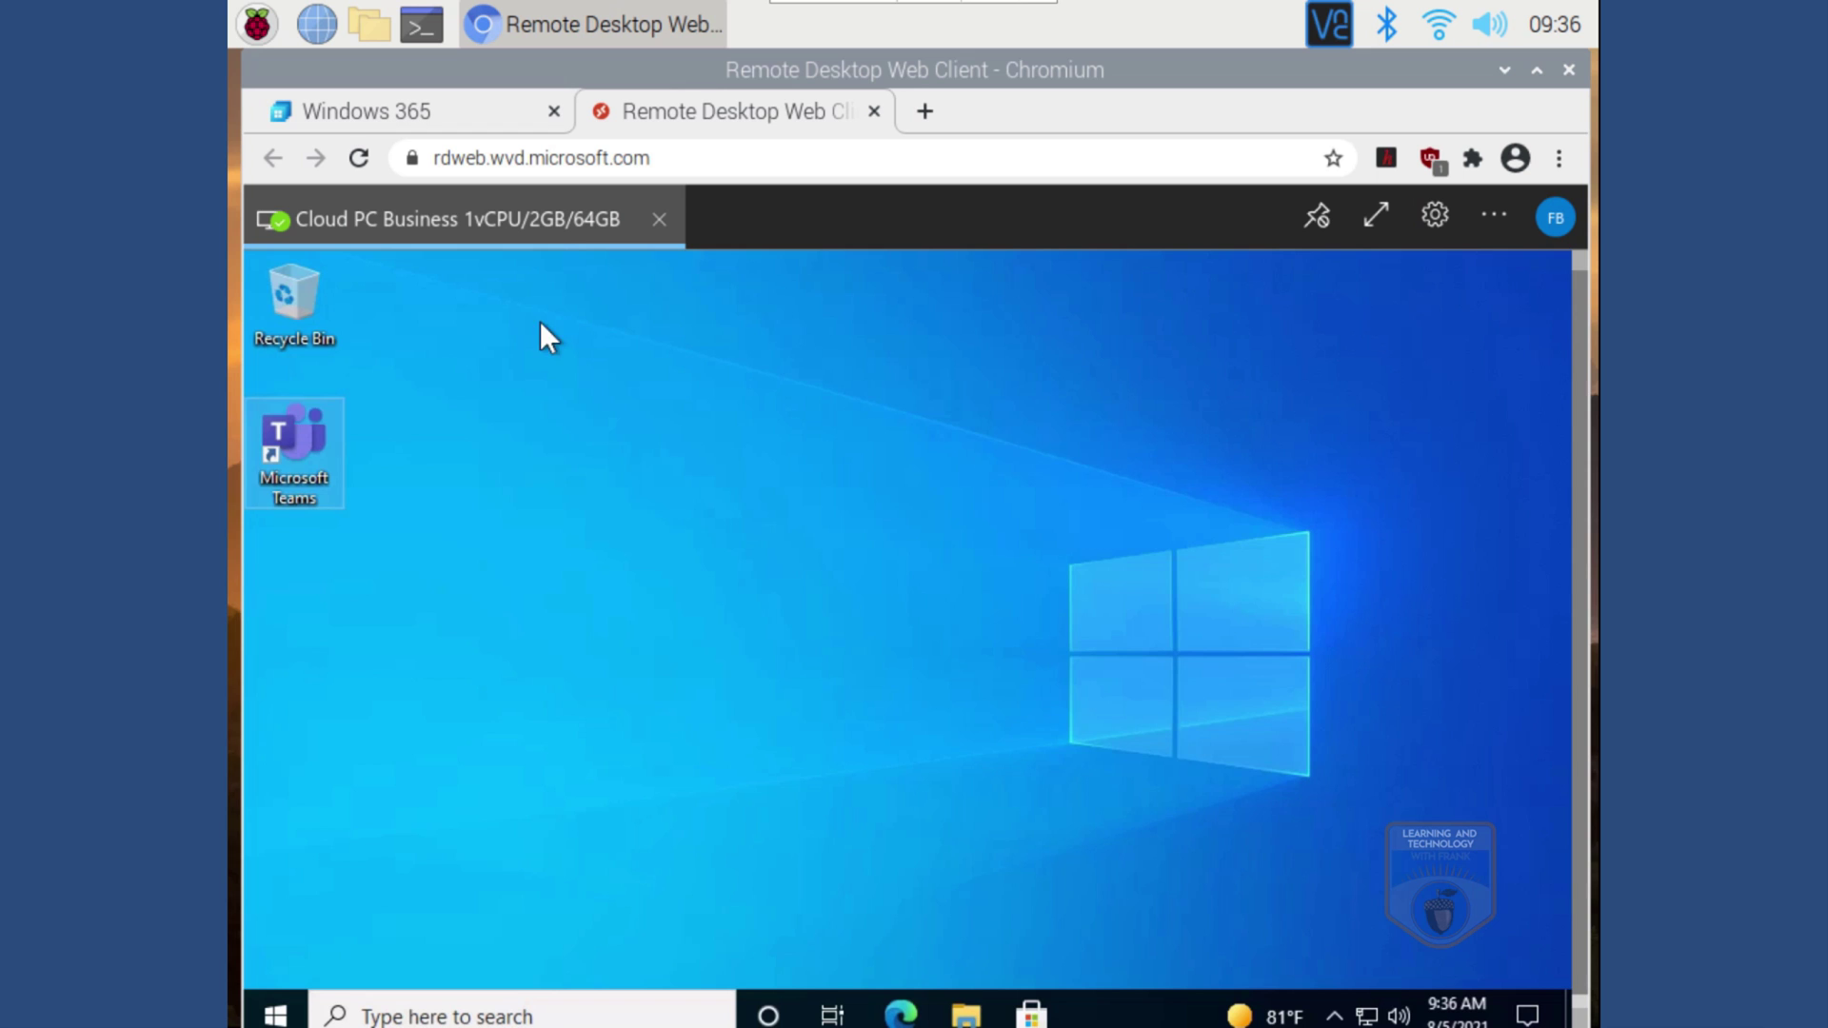
click(1375, 215)
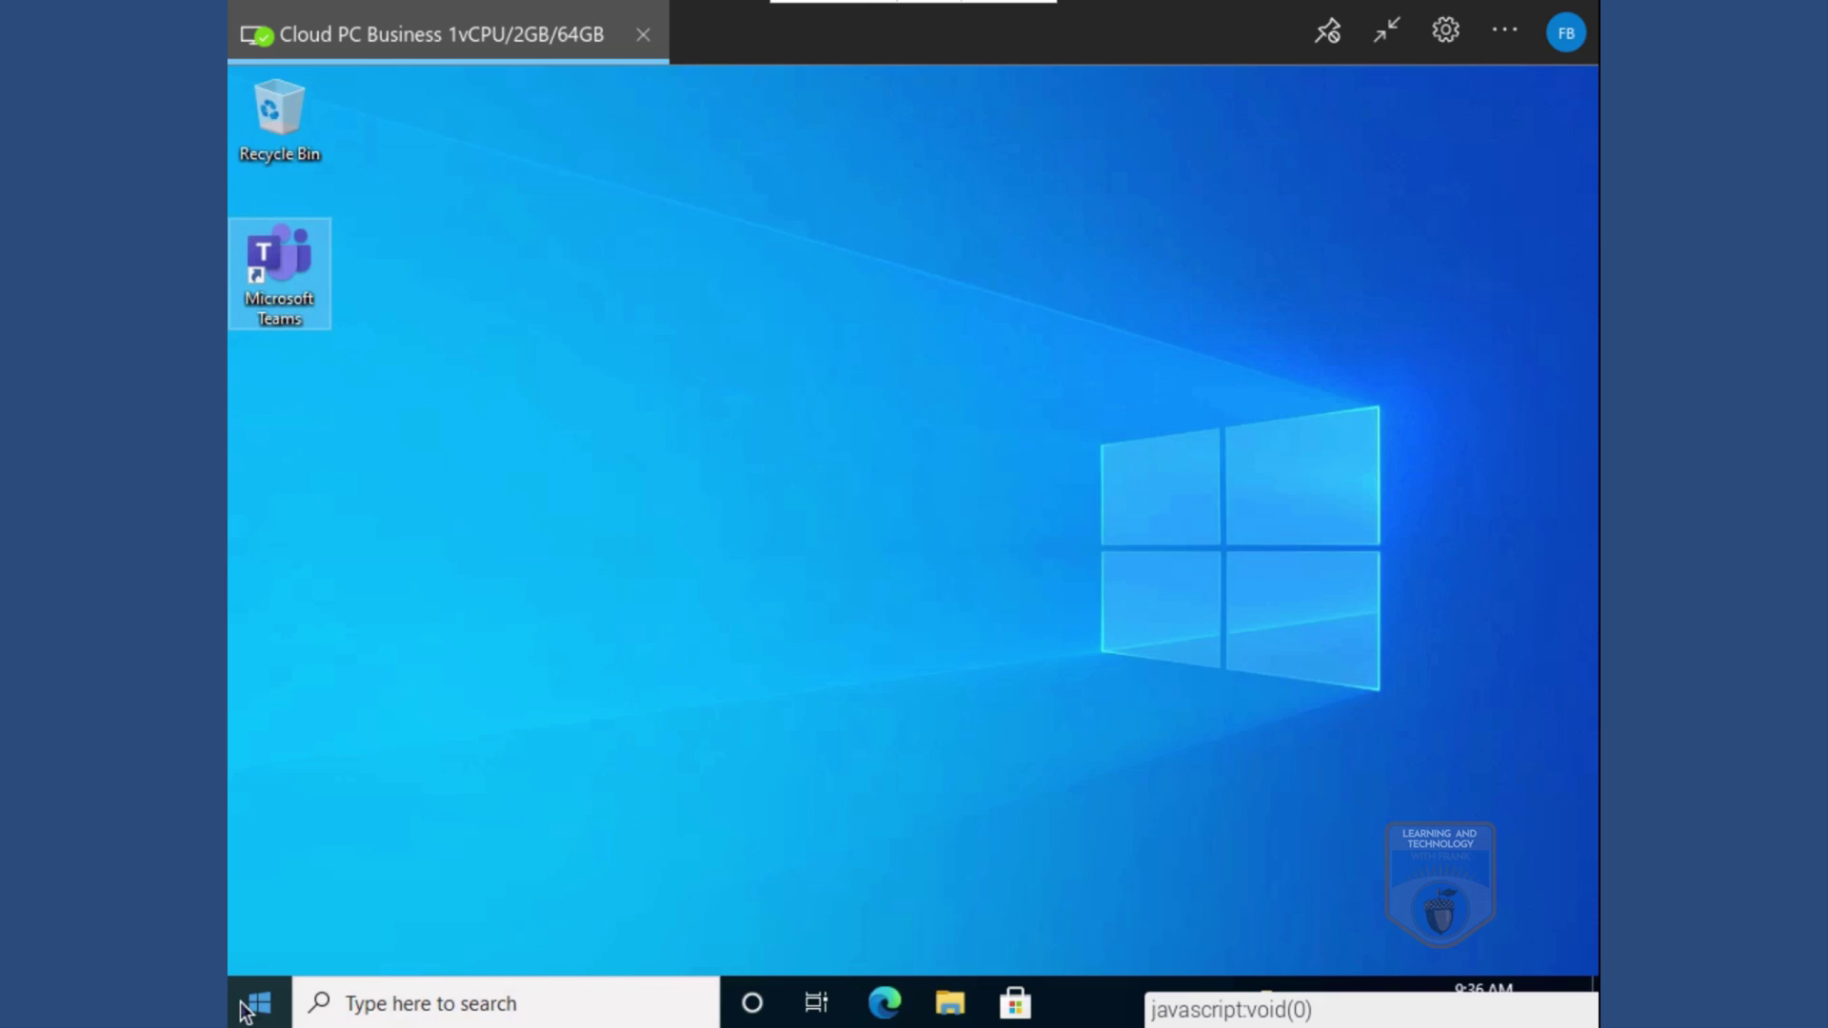
Step: Launch Excel from the cloud PC's Start menu, then quit it with Alt+F4
click(258, 1003)
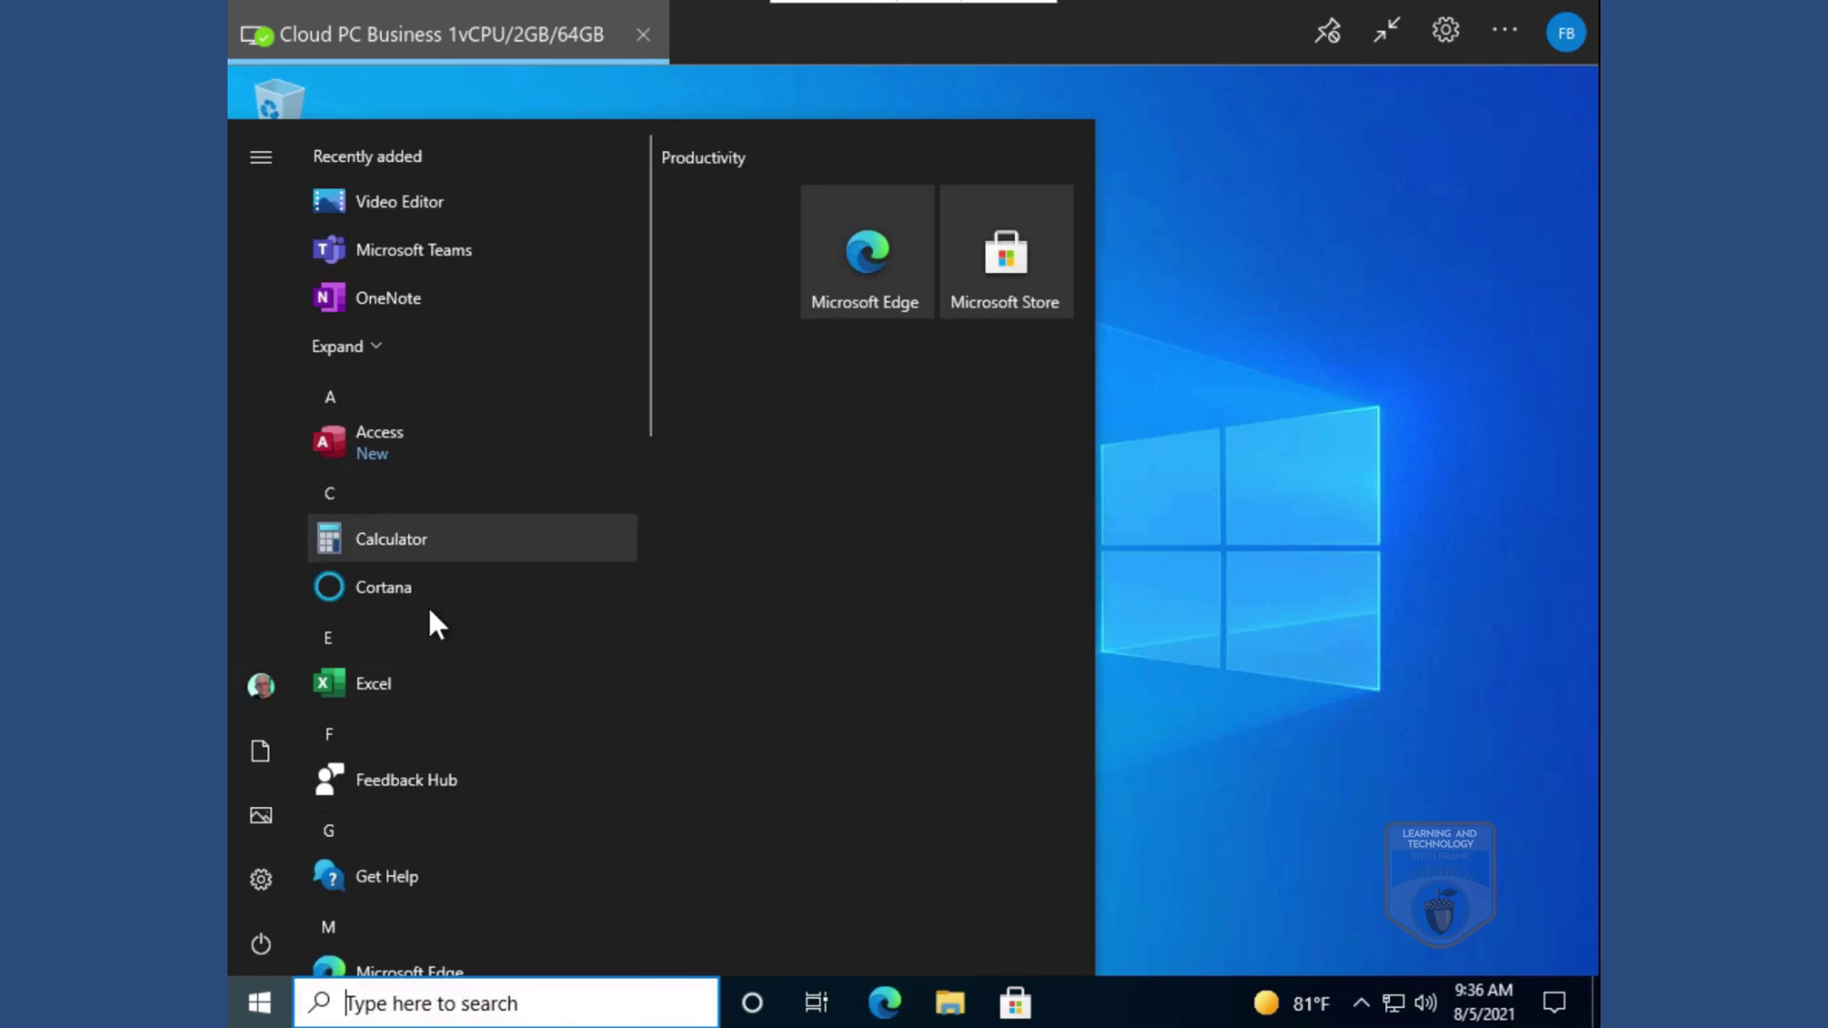
click(400, 689)
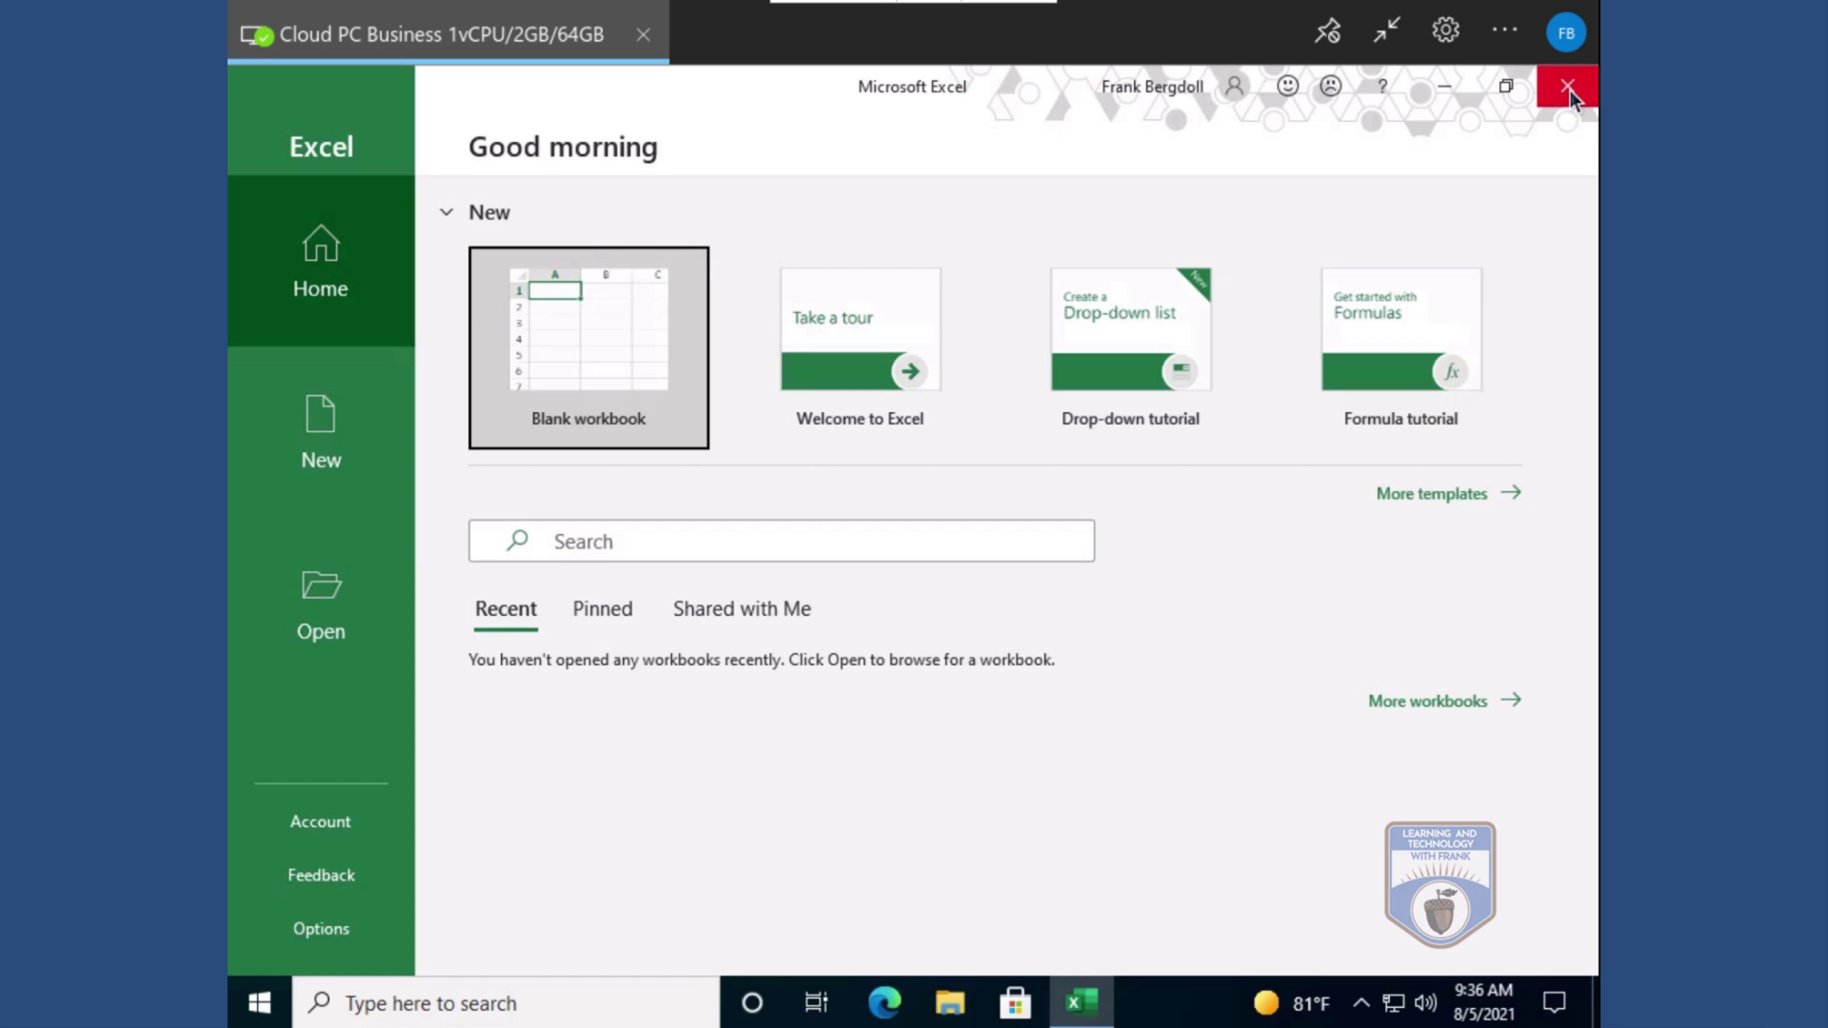
key(alt+F4)
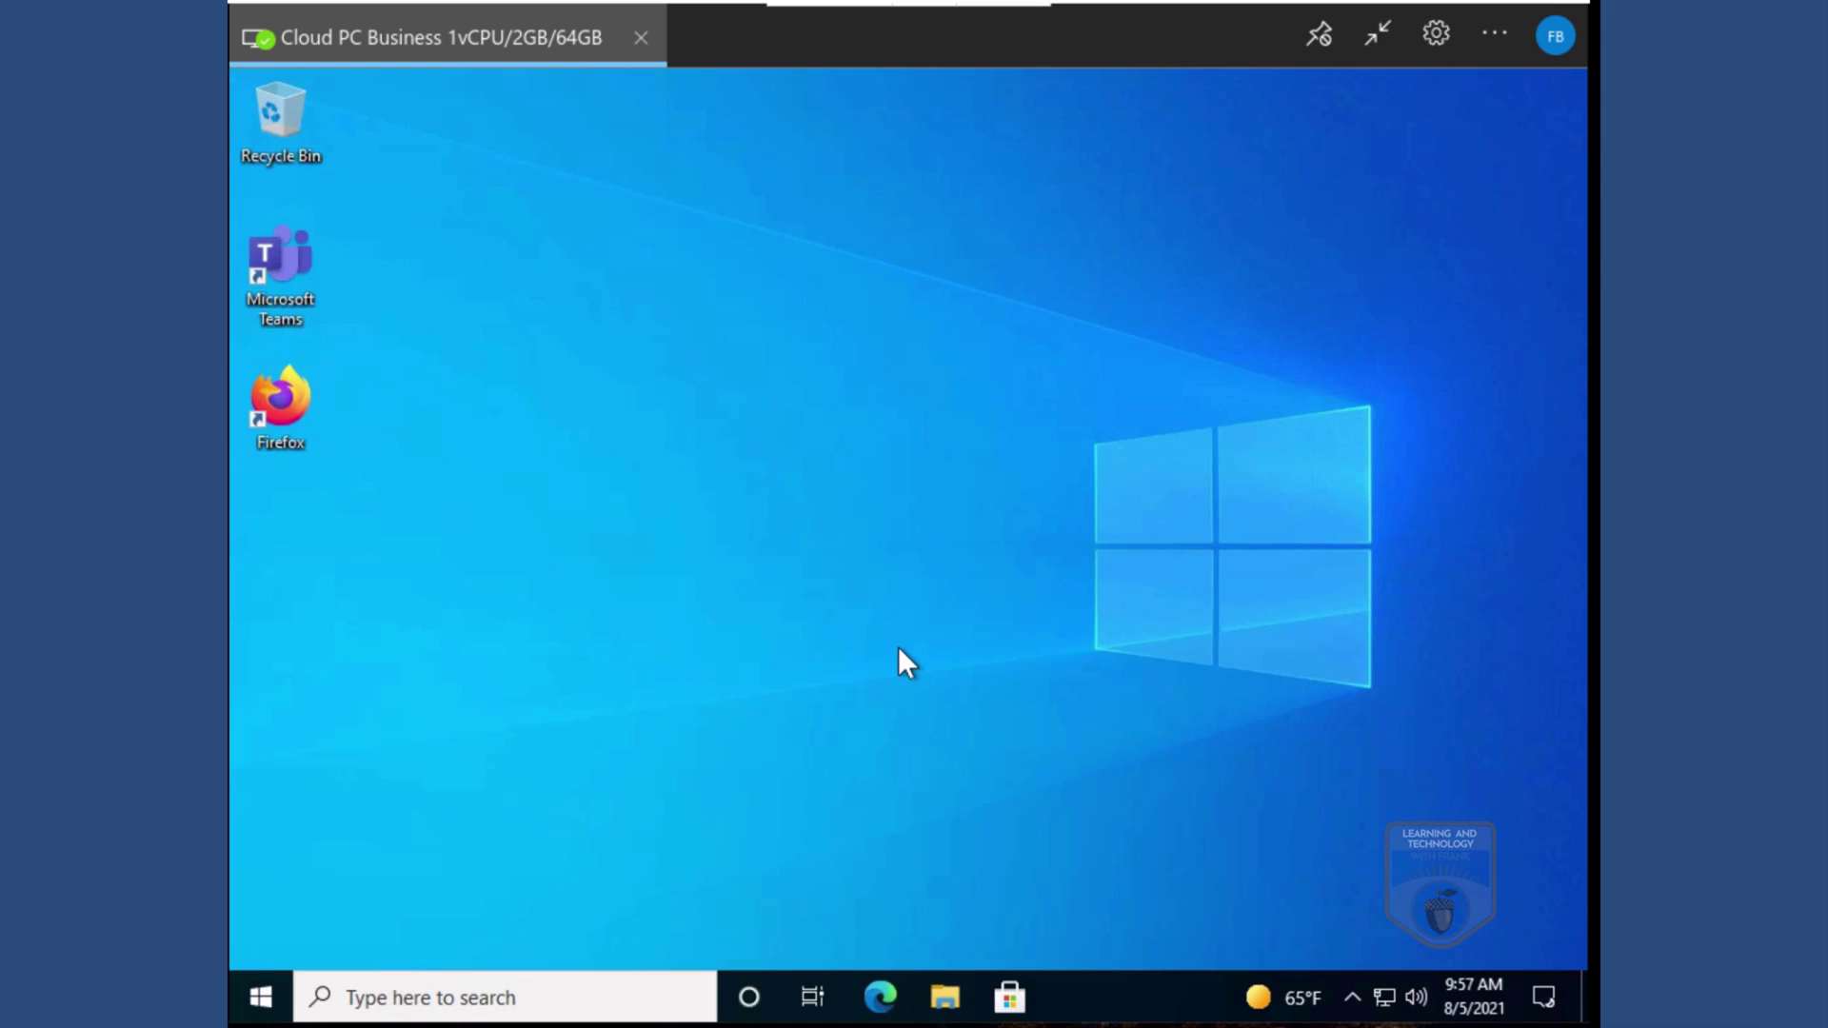
Step: Open Edge to the Office home page and Outlook, dismissing the reconnect and WerFault errors
click(880, 997)
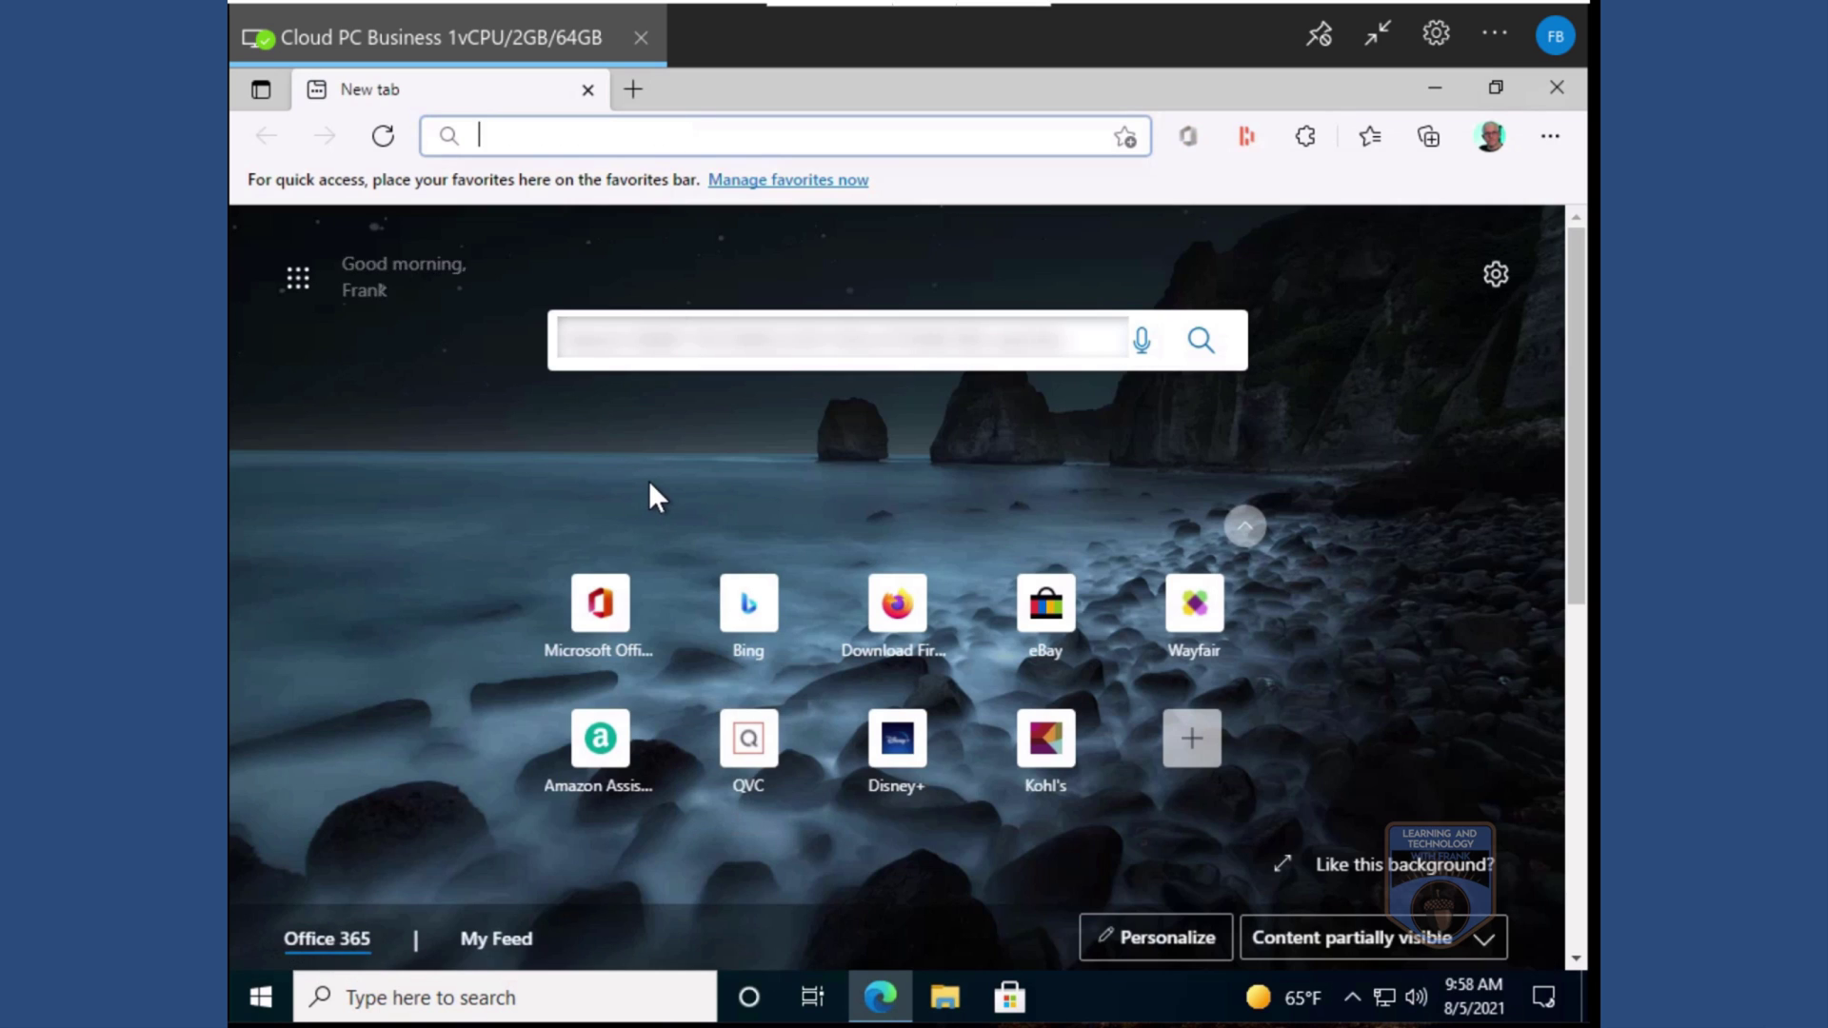
click(598, 612)
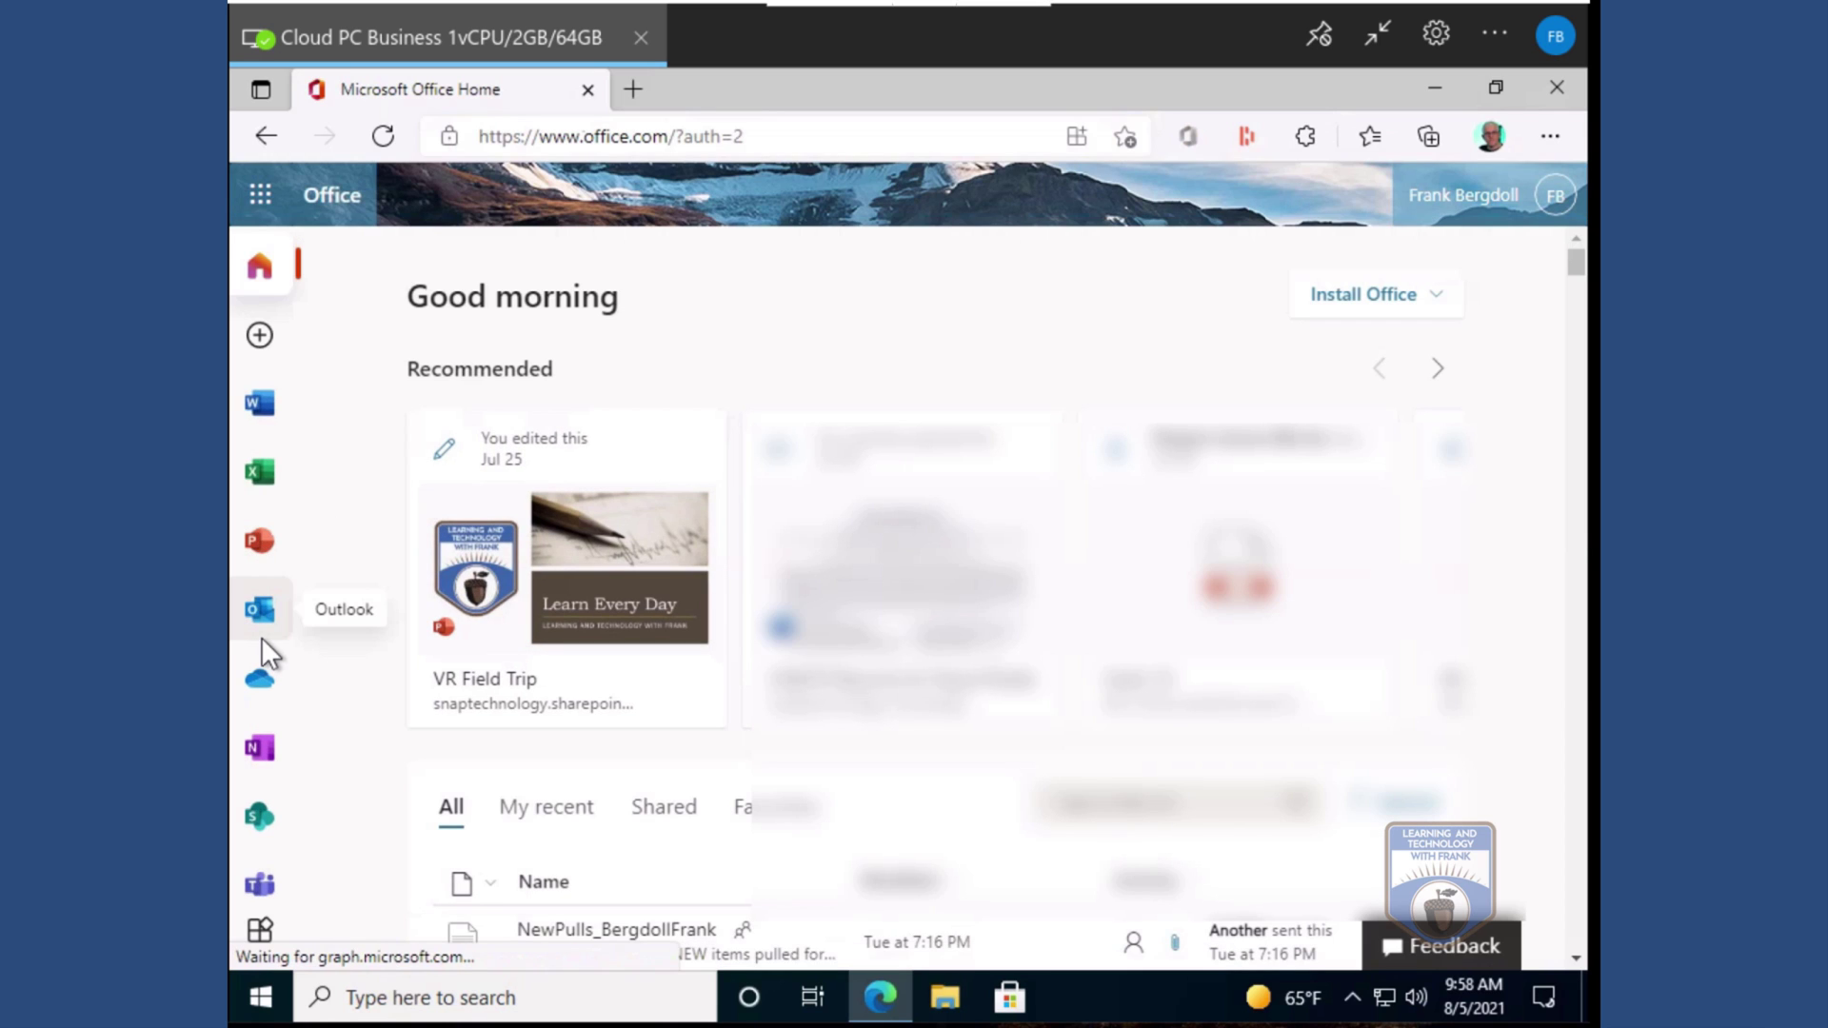
click(259, 610)
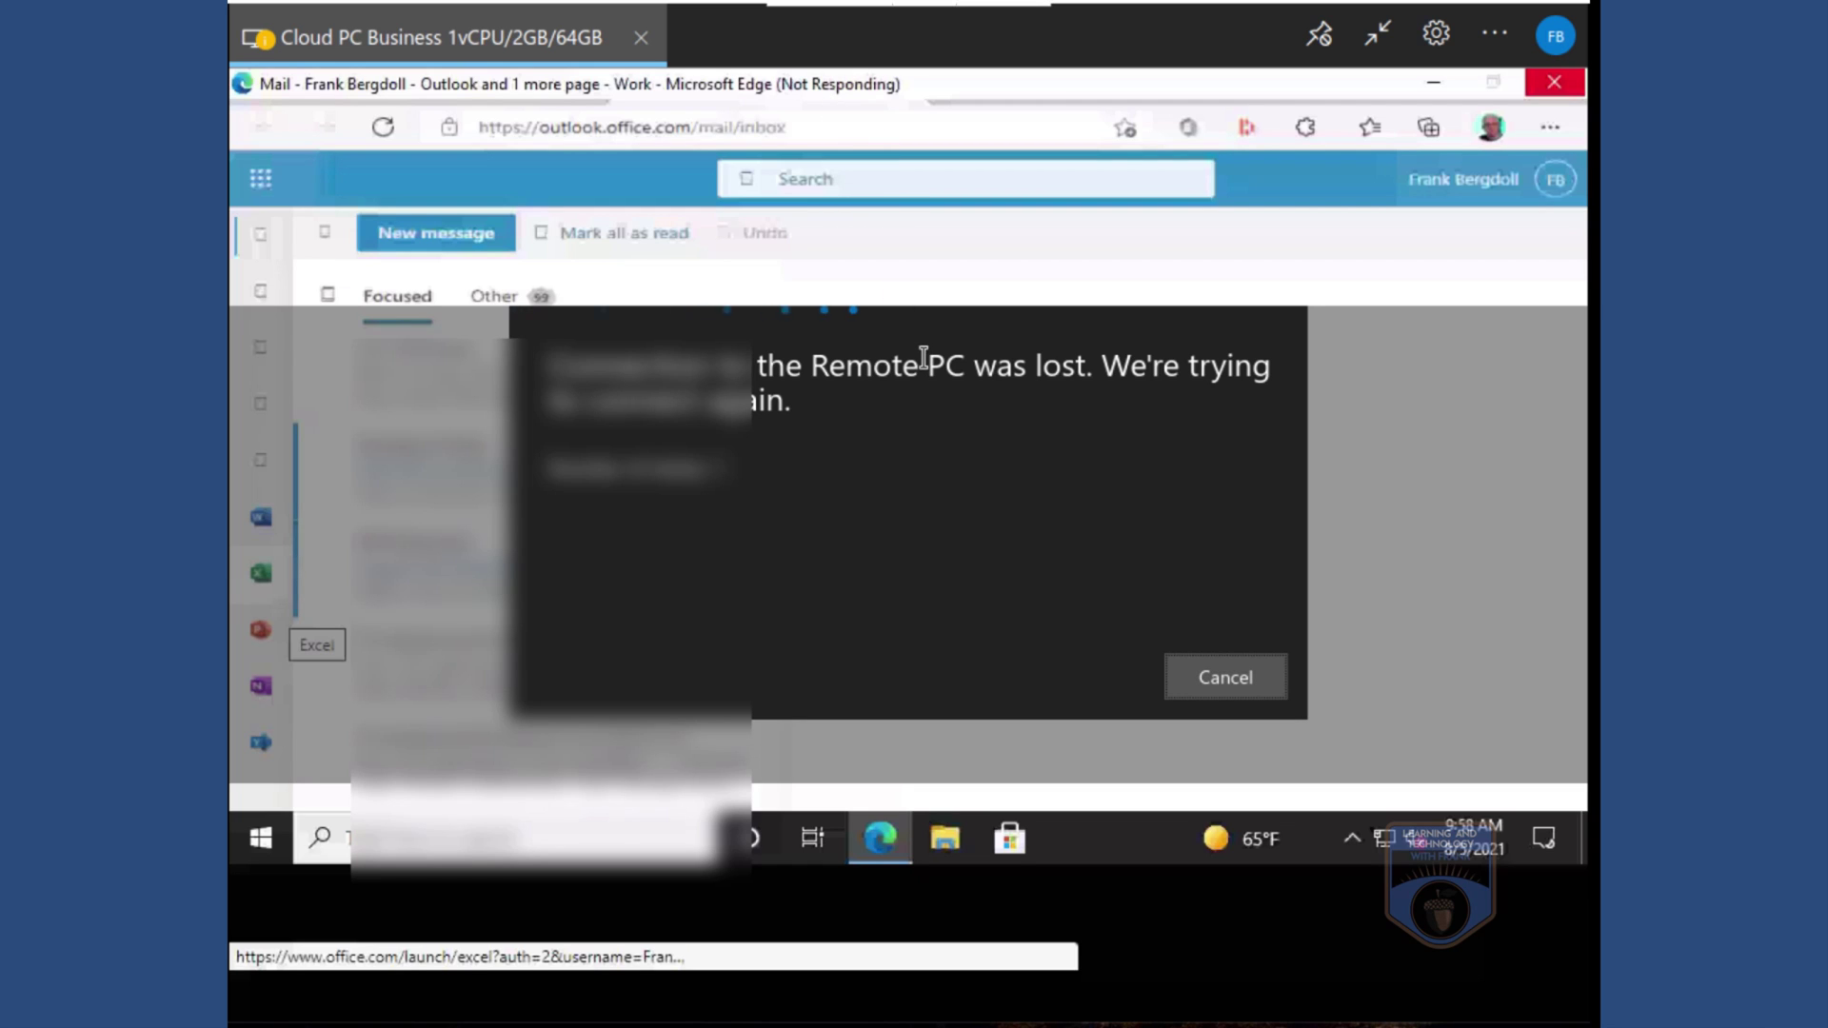
click(1261, 690)
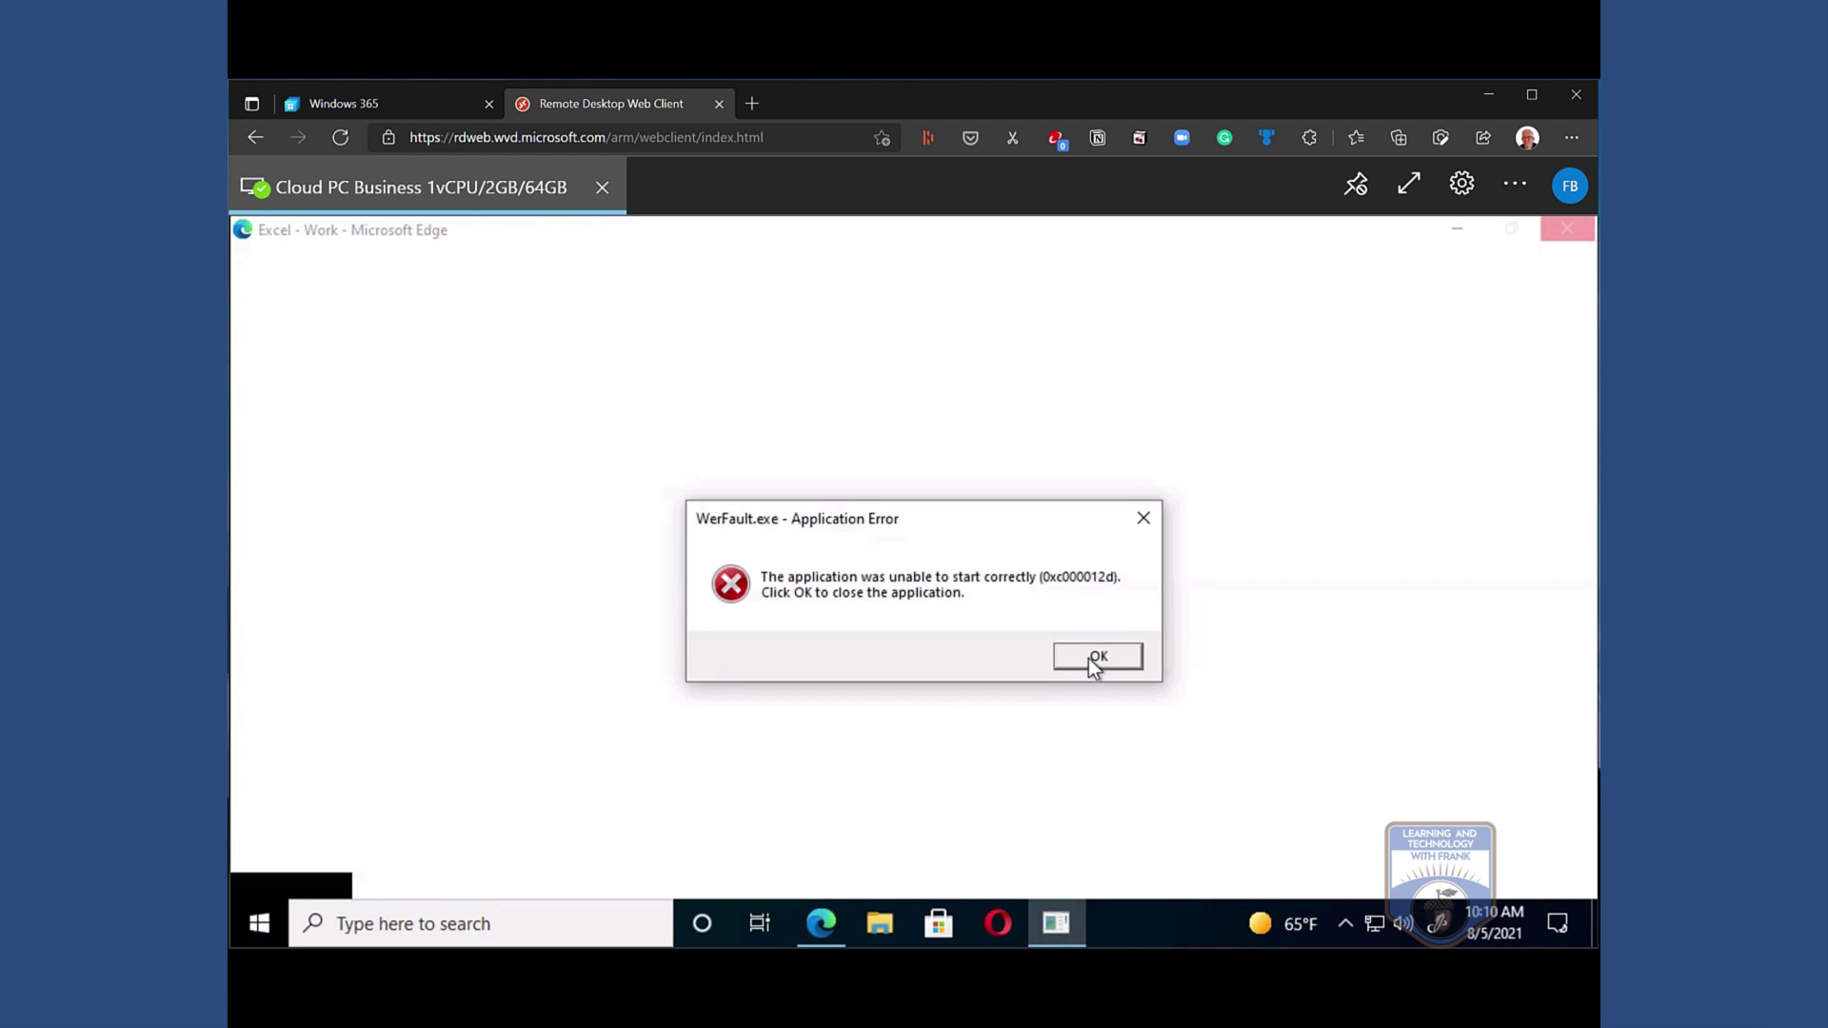
click(1097, 657)
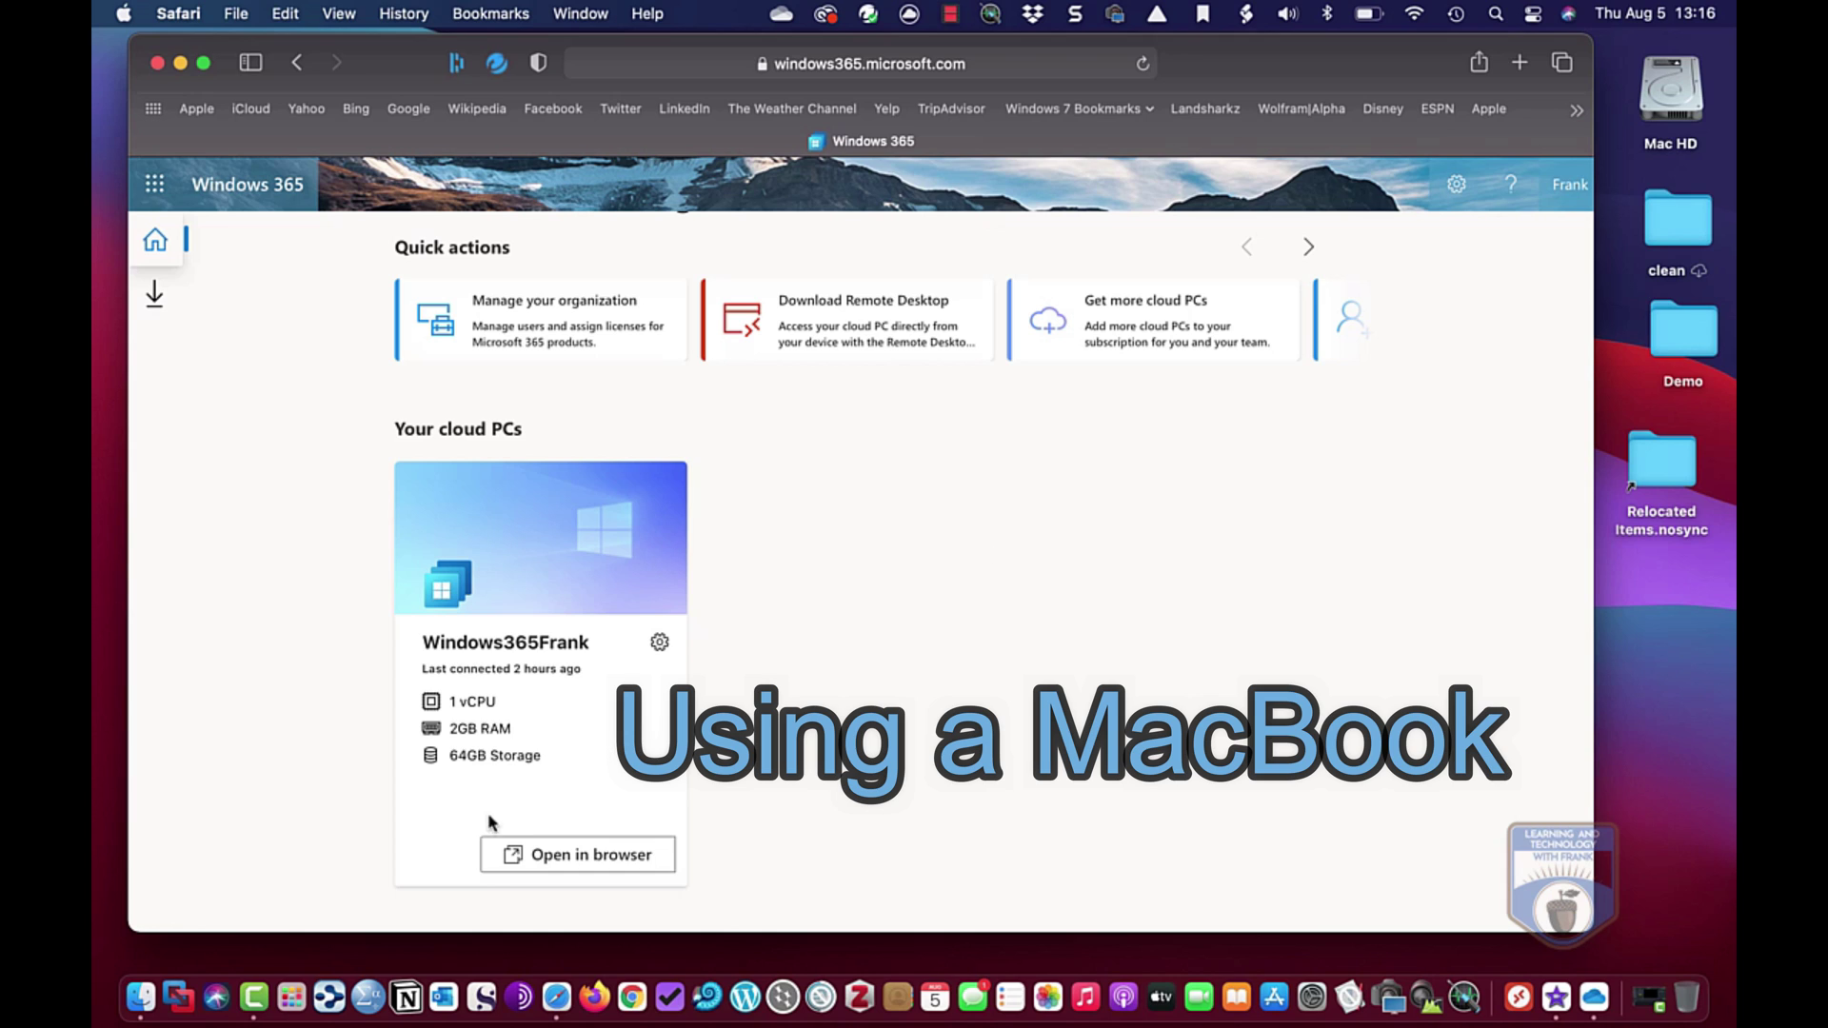
Step: Open the cloud PC in Safari allowing local resources, minimize Excel, close Edge, go full screen
click(551, 854)
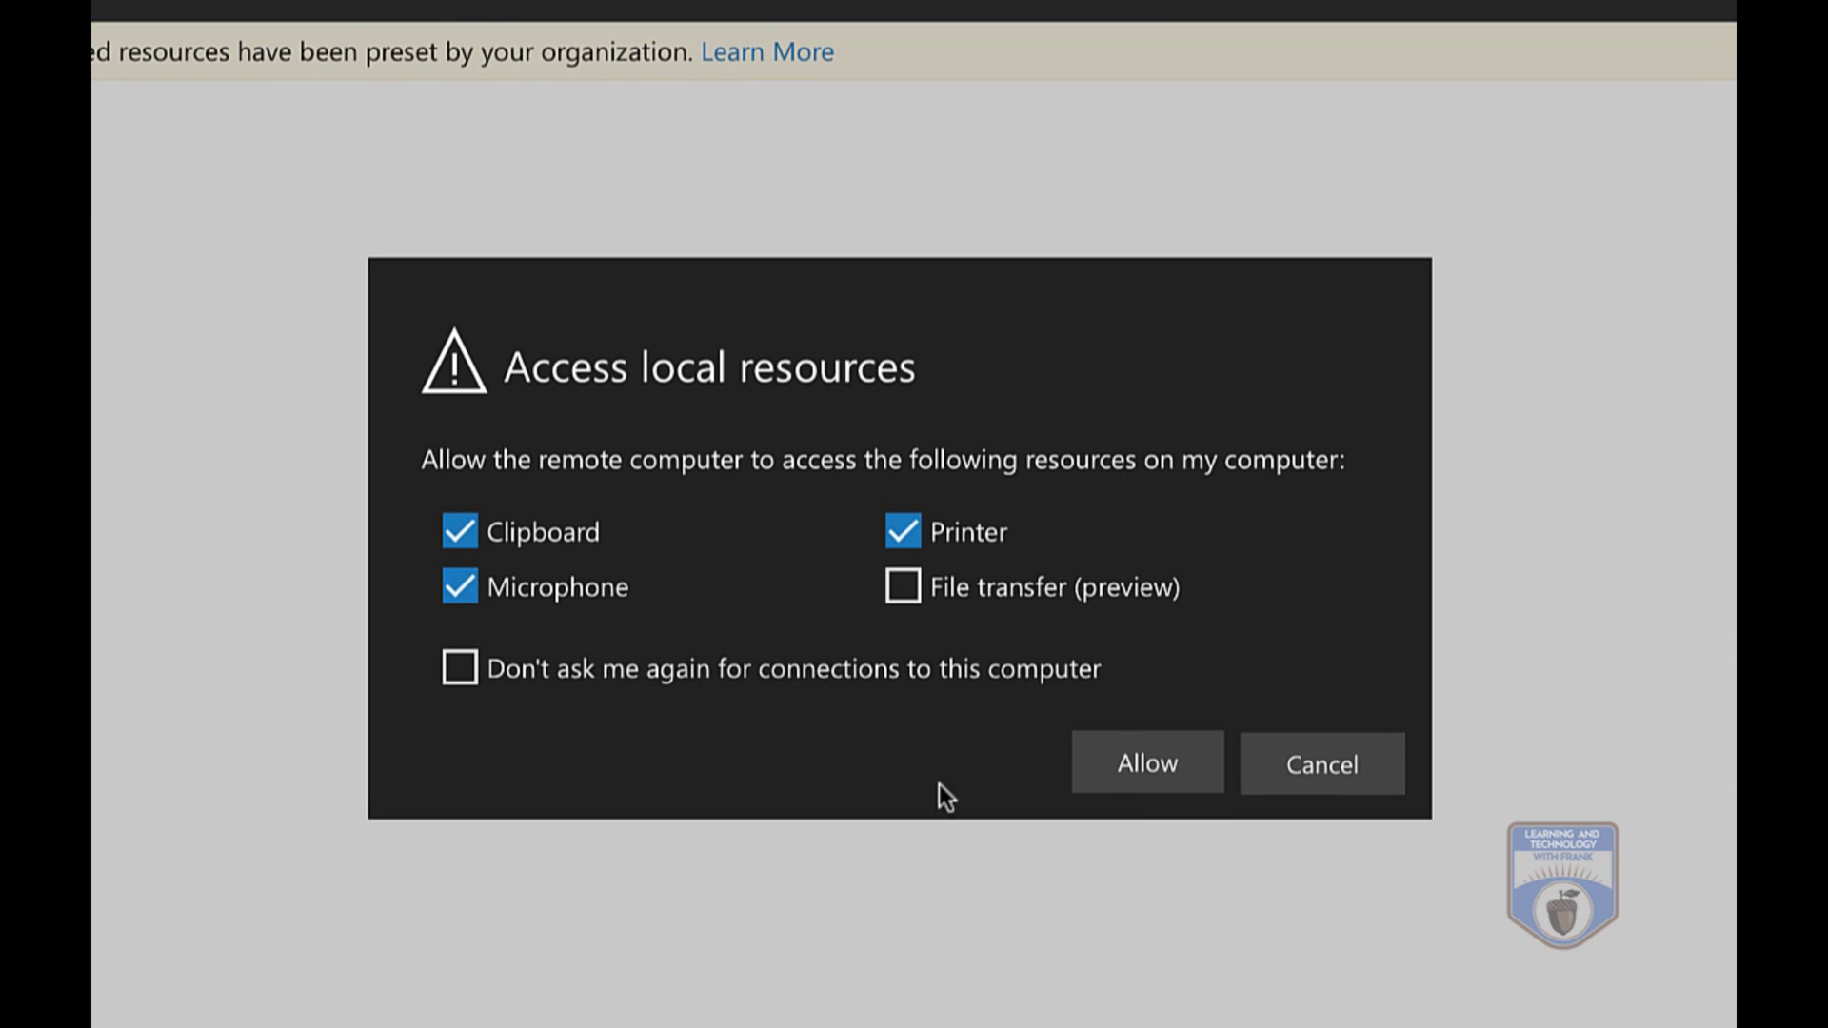
click(1171, 781)
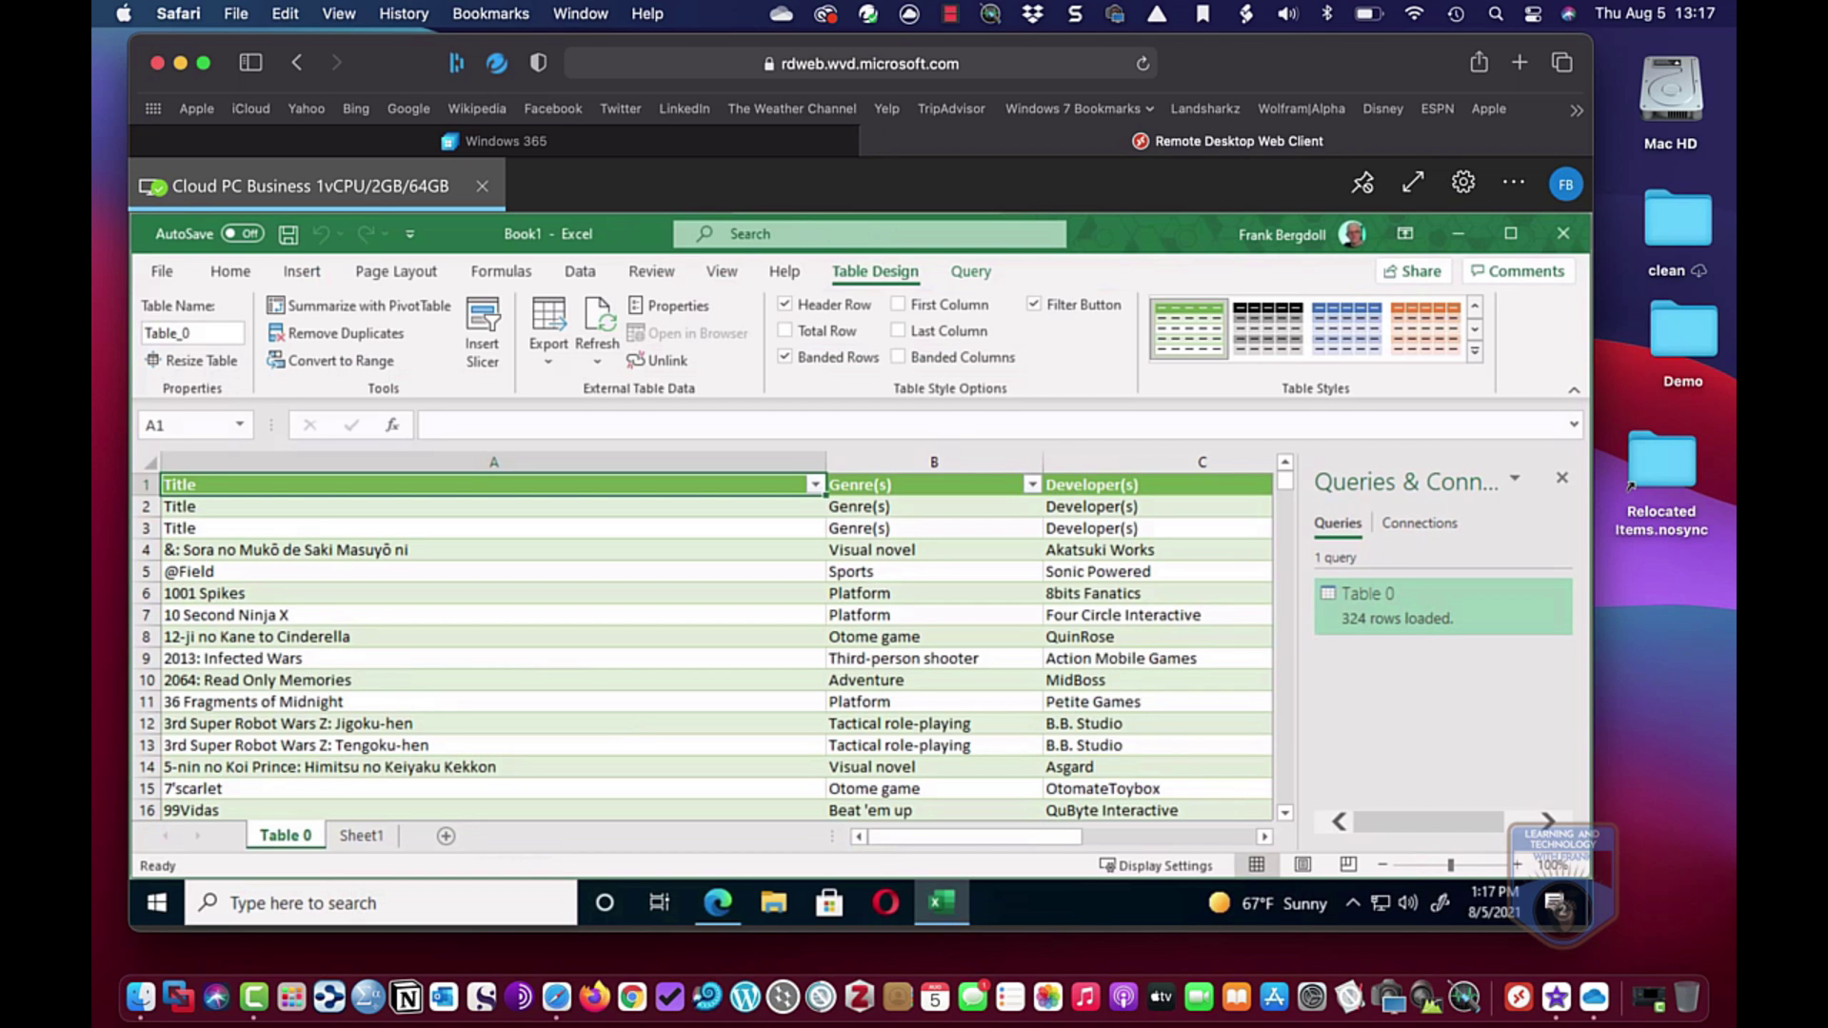
click(1458, 233)
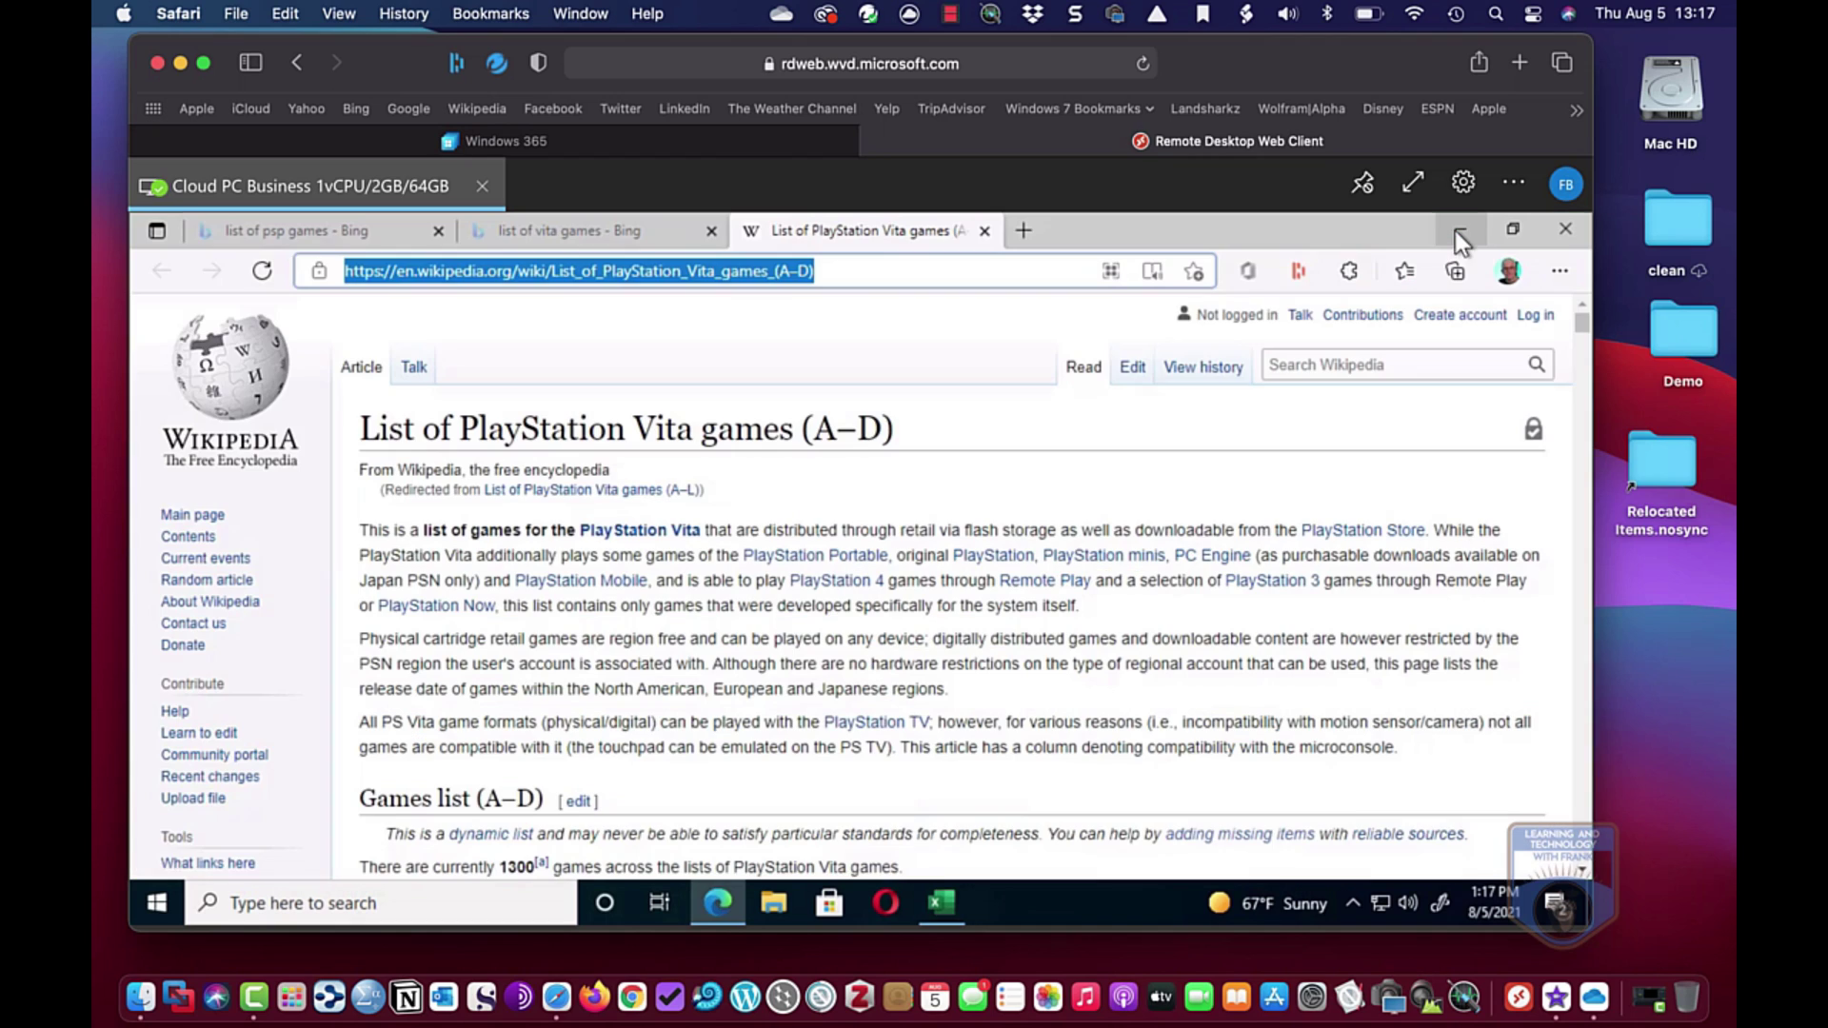
click(1565, 229)
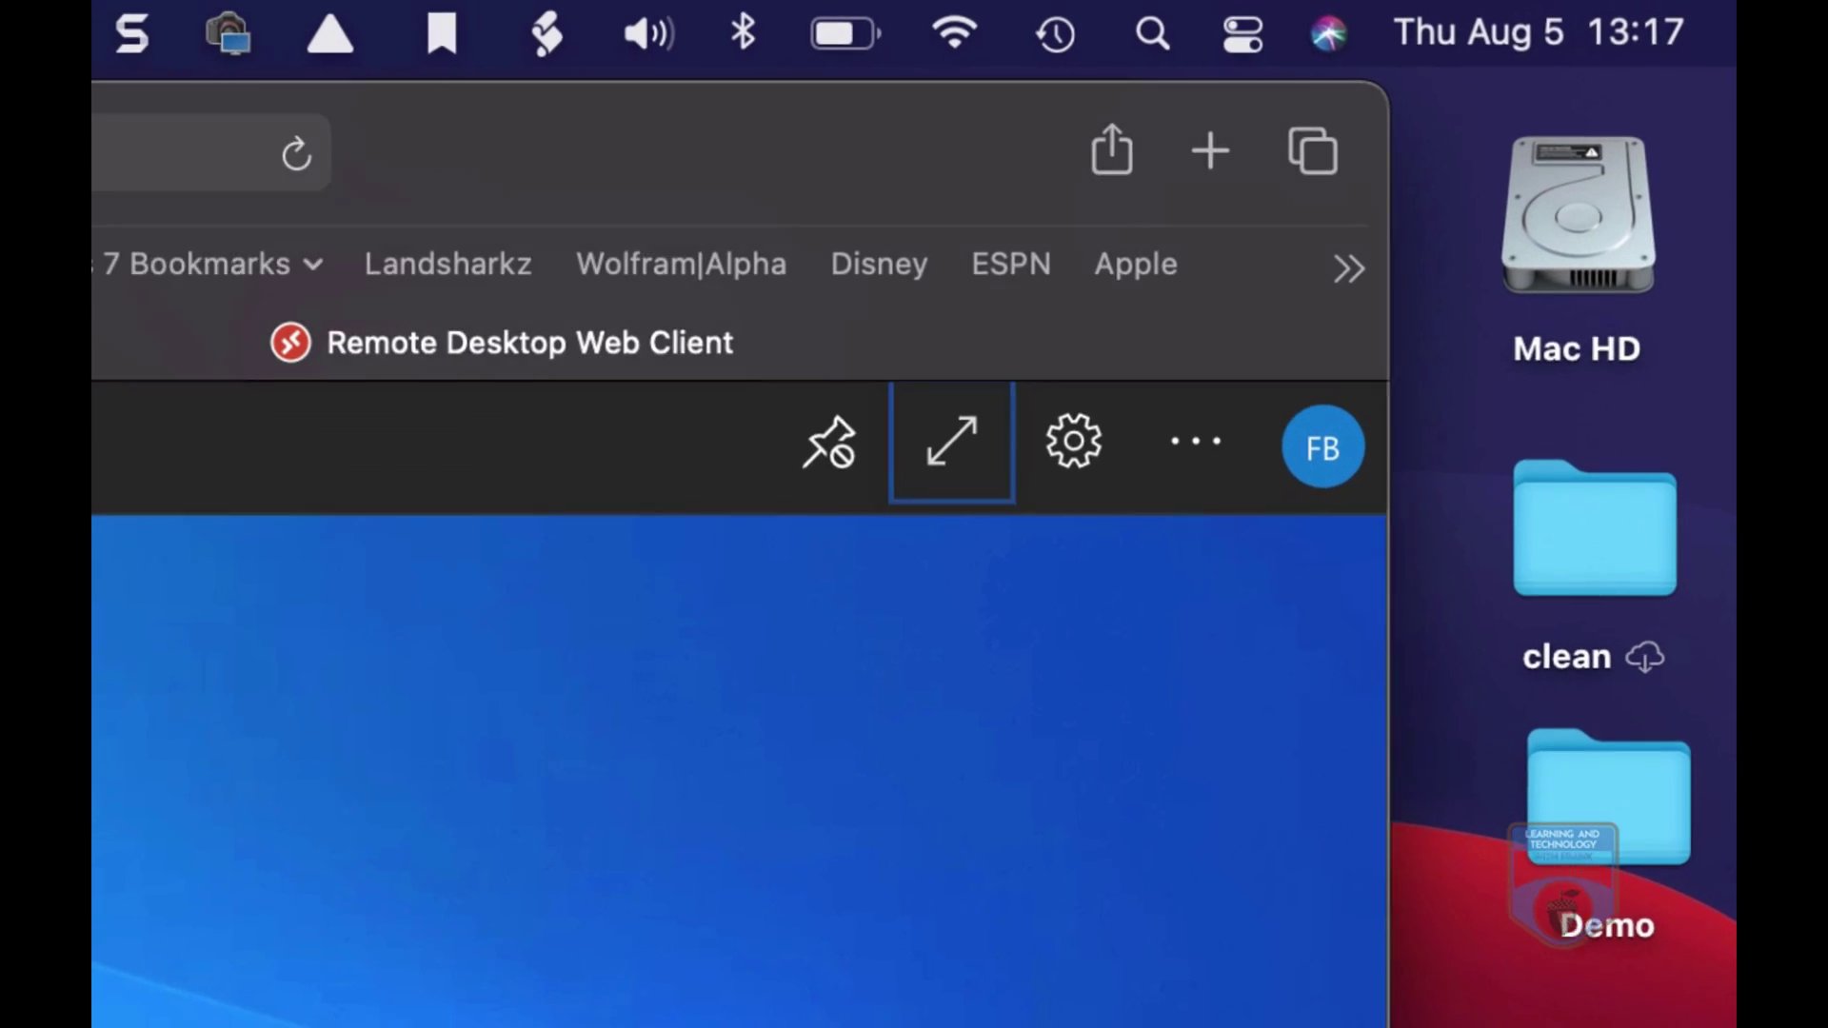
click(951, 442)
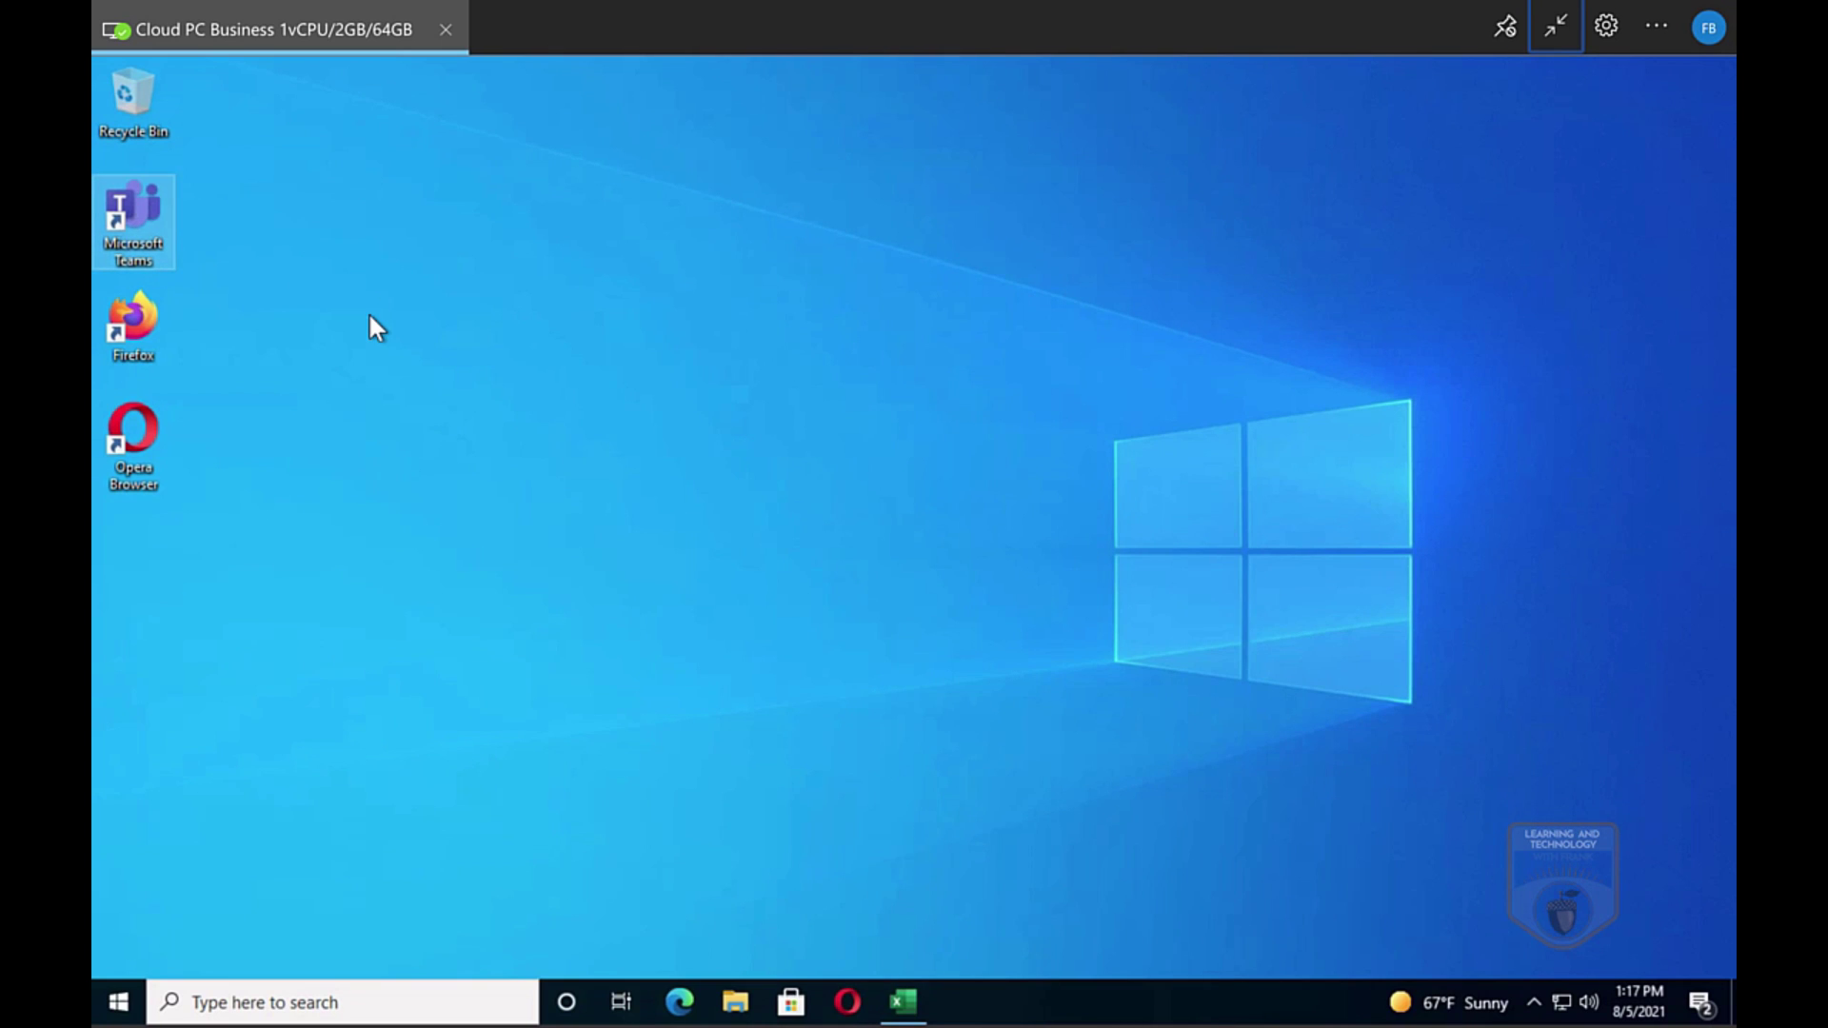
Step: Launch Teams on the cloud PC, then copy the Mac Remote Desktop subscription URL
double_click(139, 200)
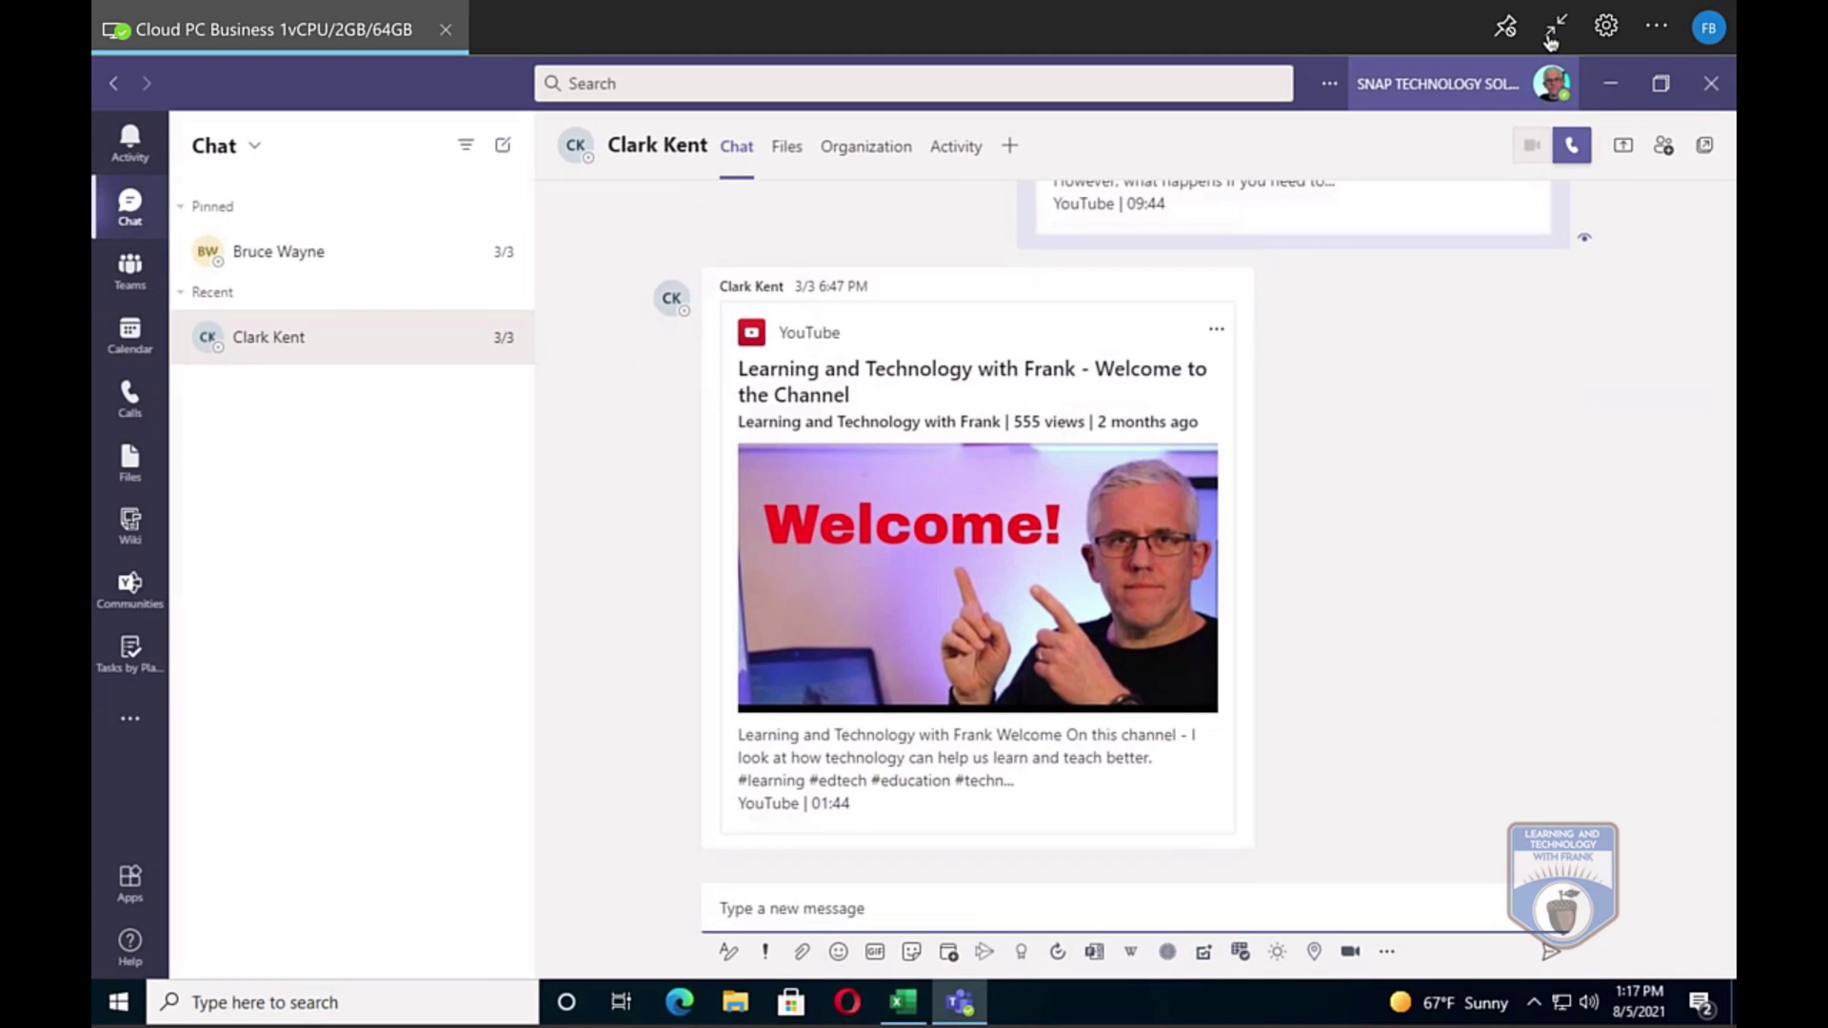
click(1554, 29)
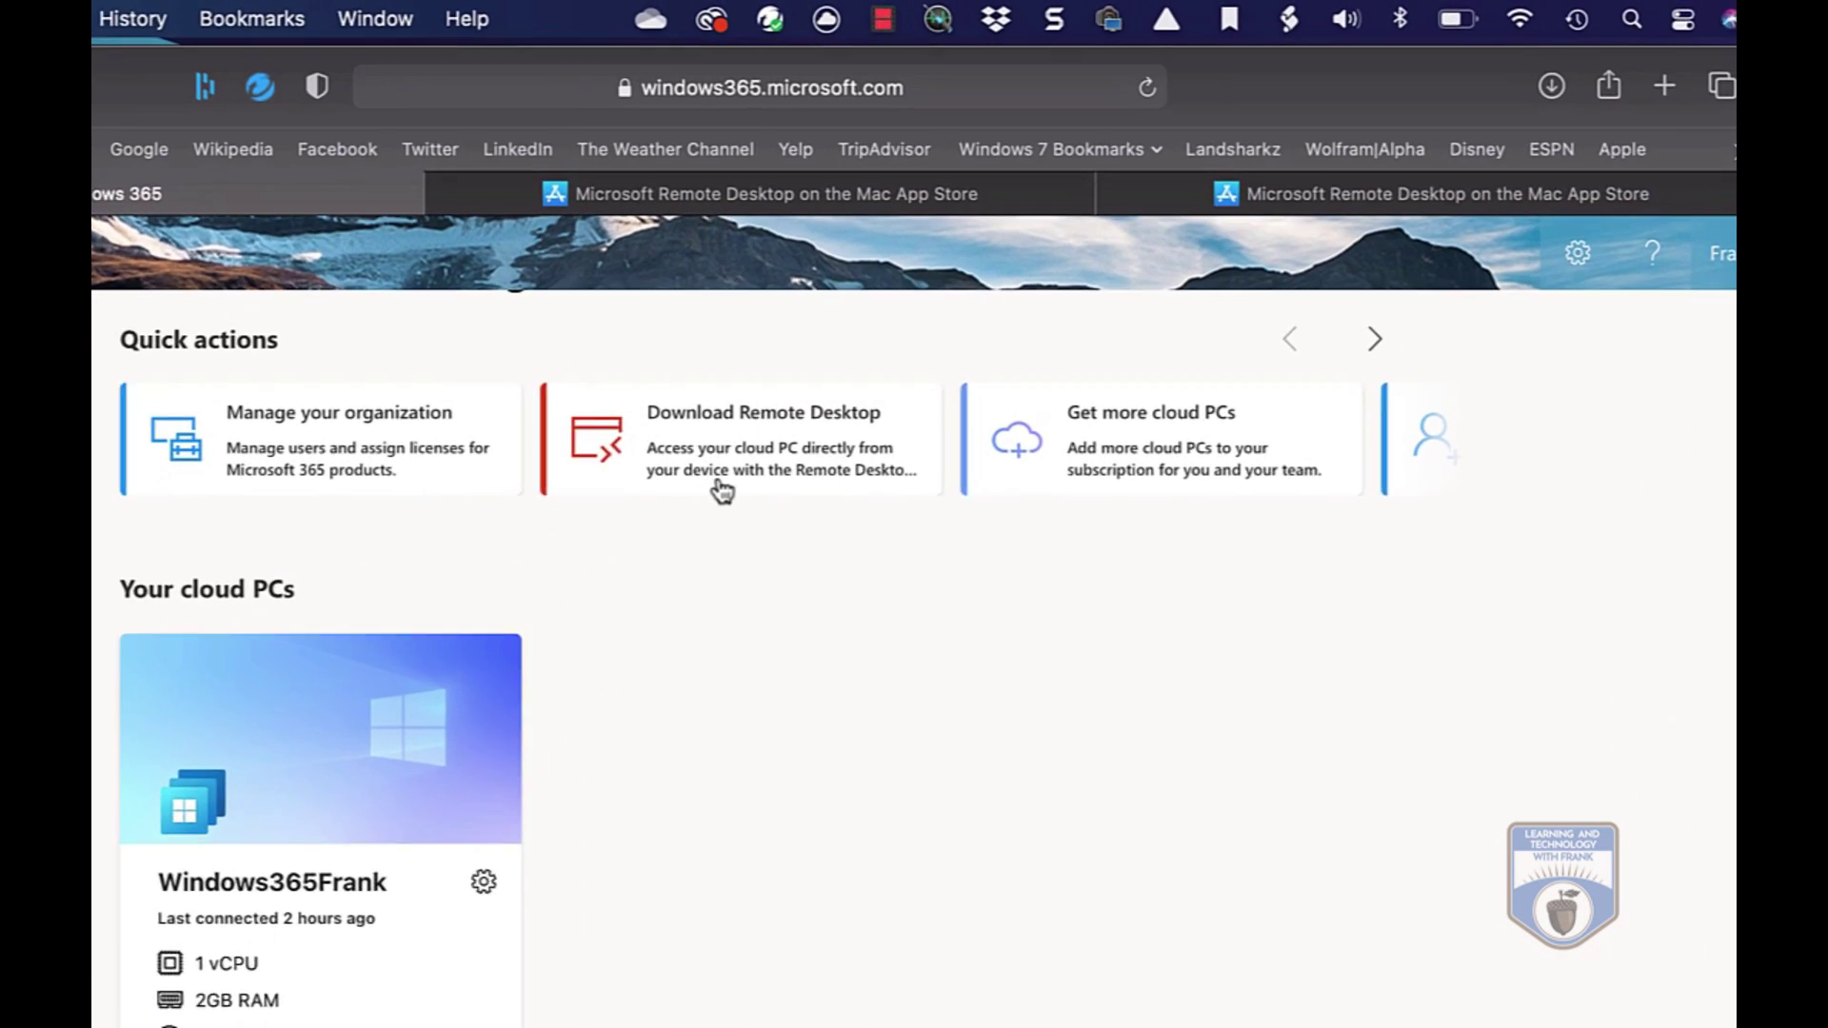
click(829, 350)
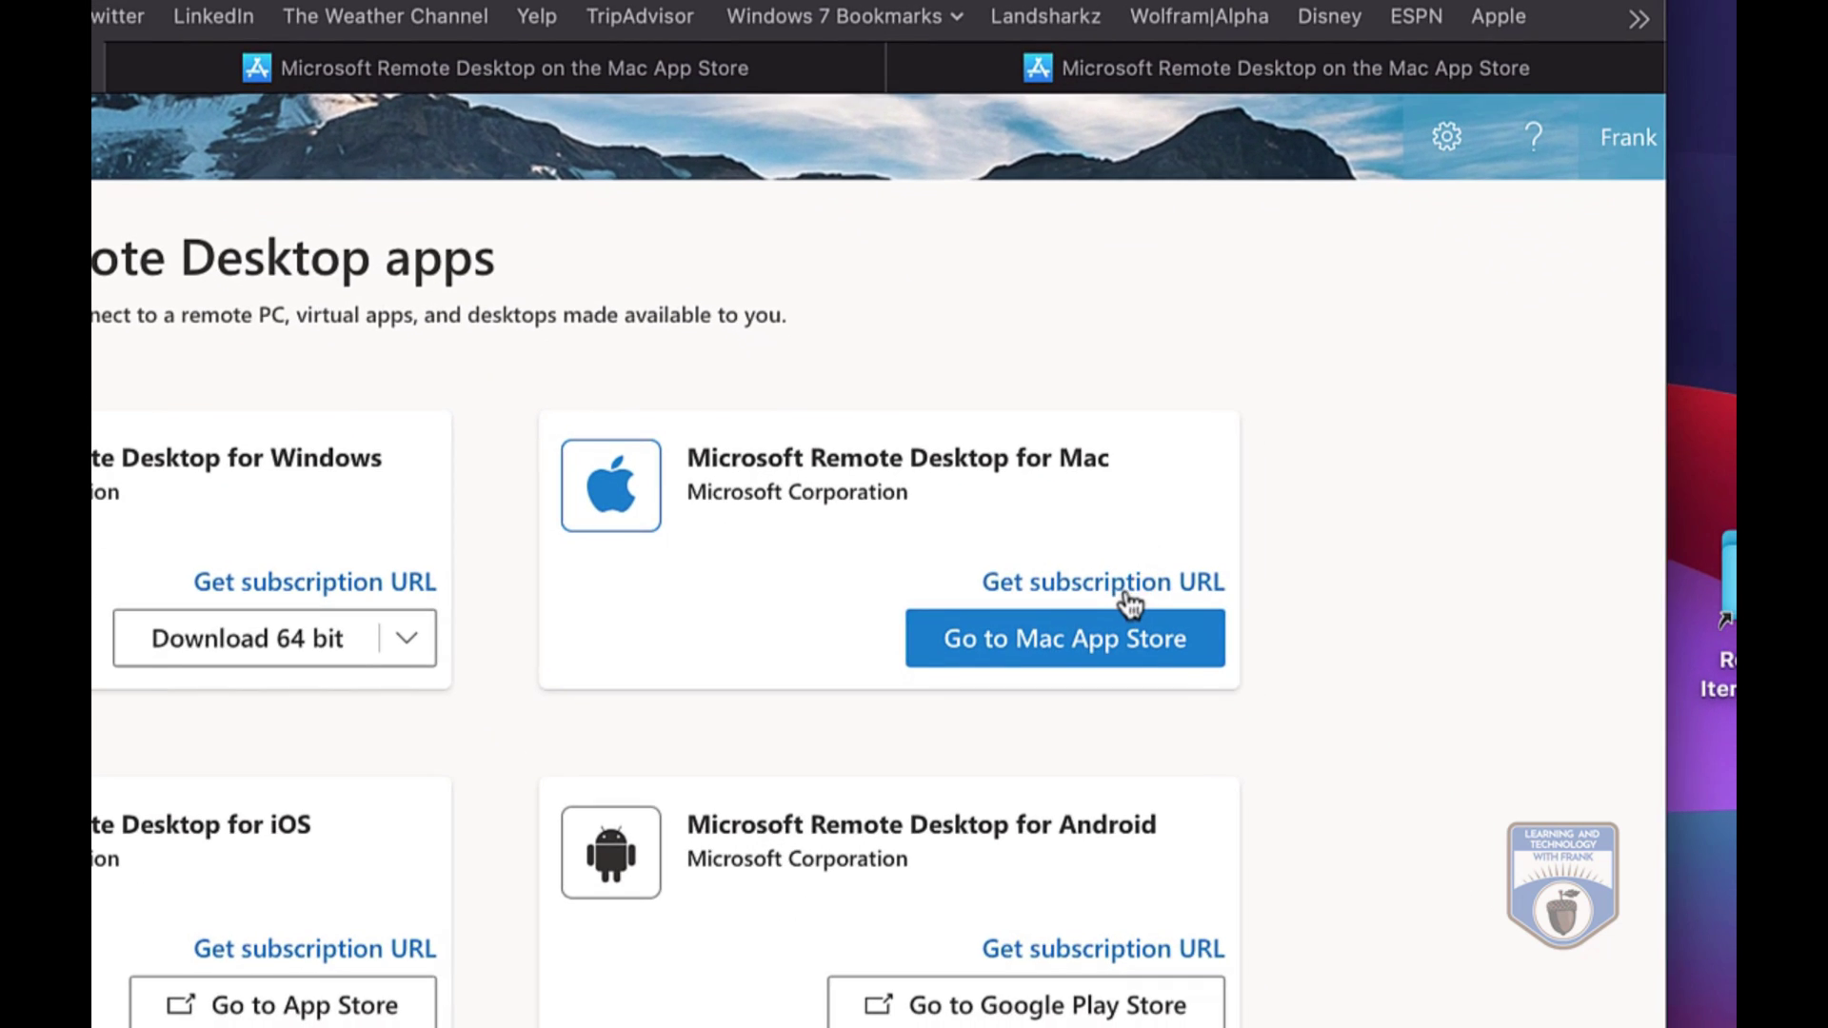
click(1126, 595)
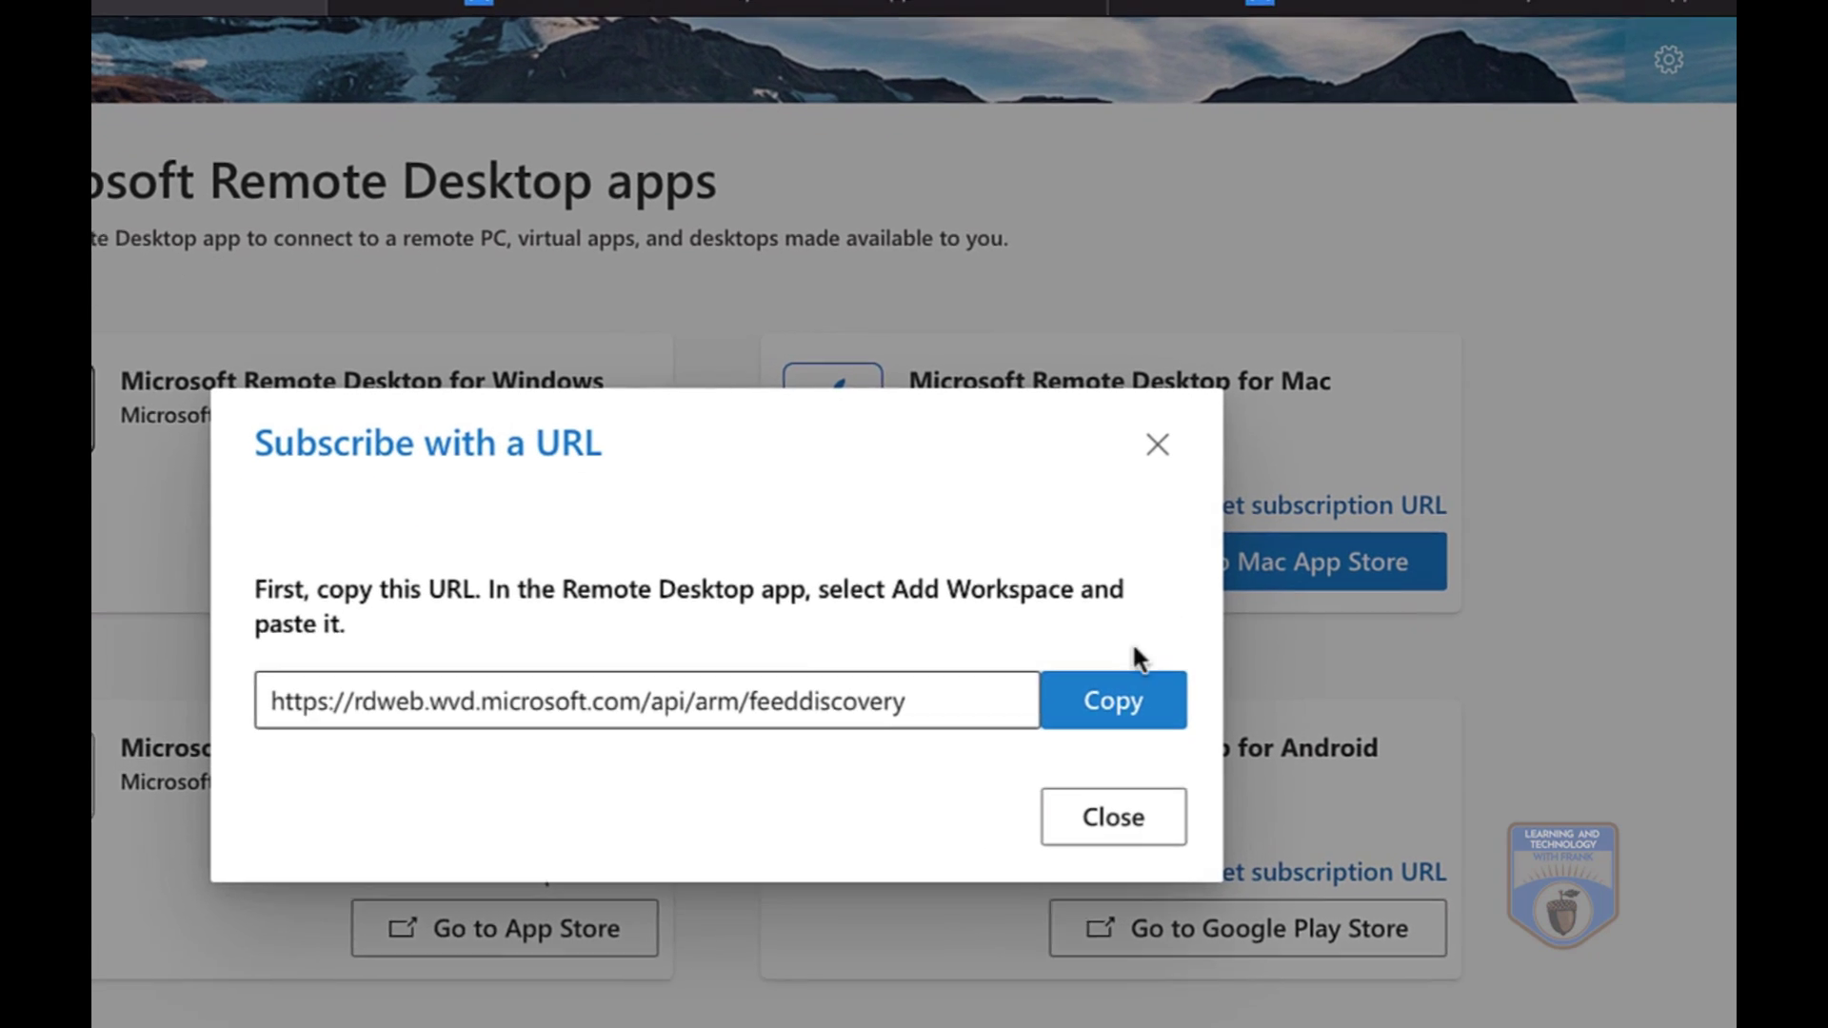
click(1128, 700)
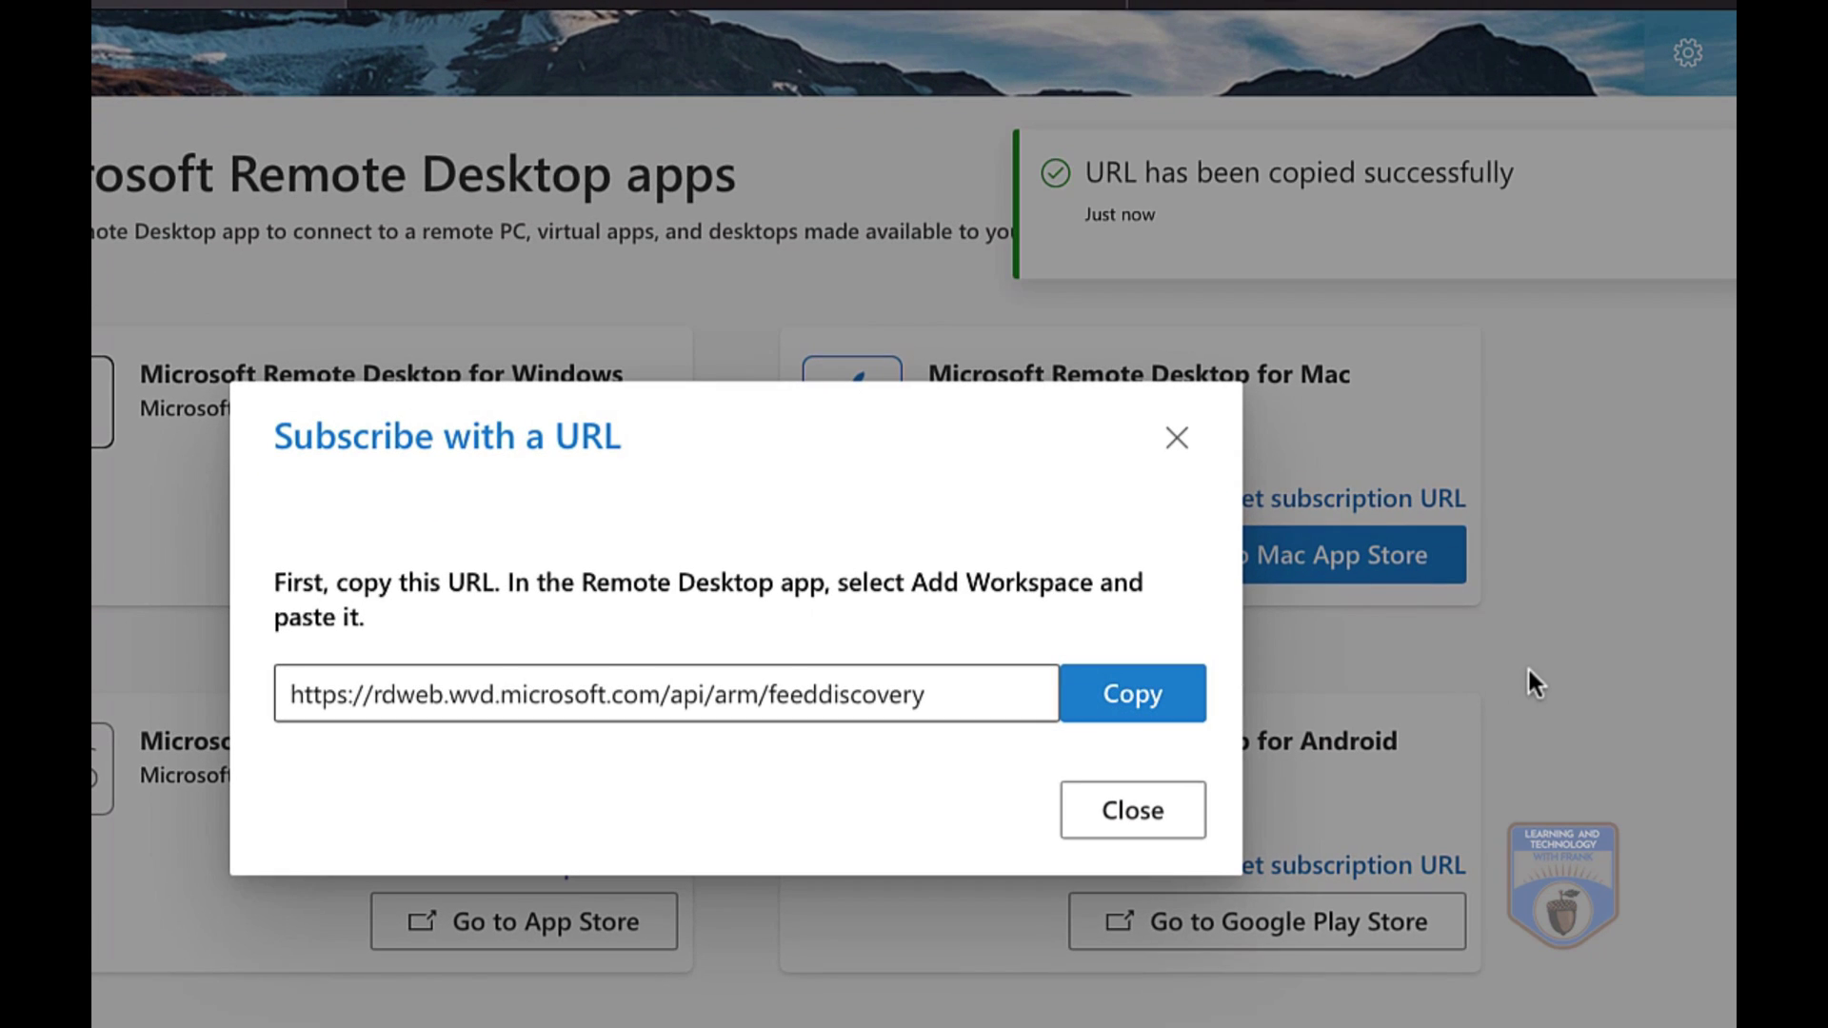
Step: Close the URL dialog and open Microsoft Remote Desktop via the Mac App Store
click(1128, 809)
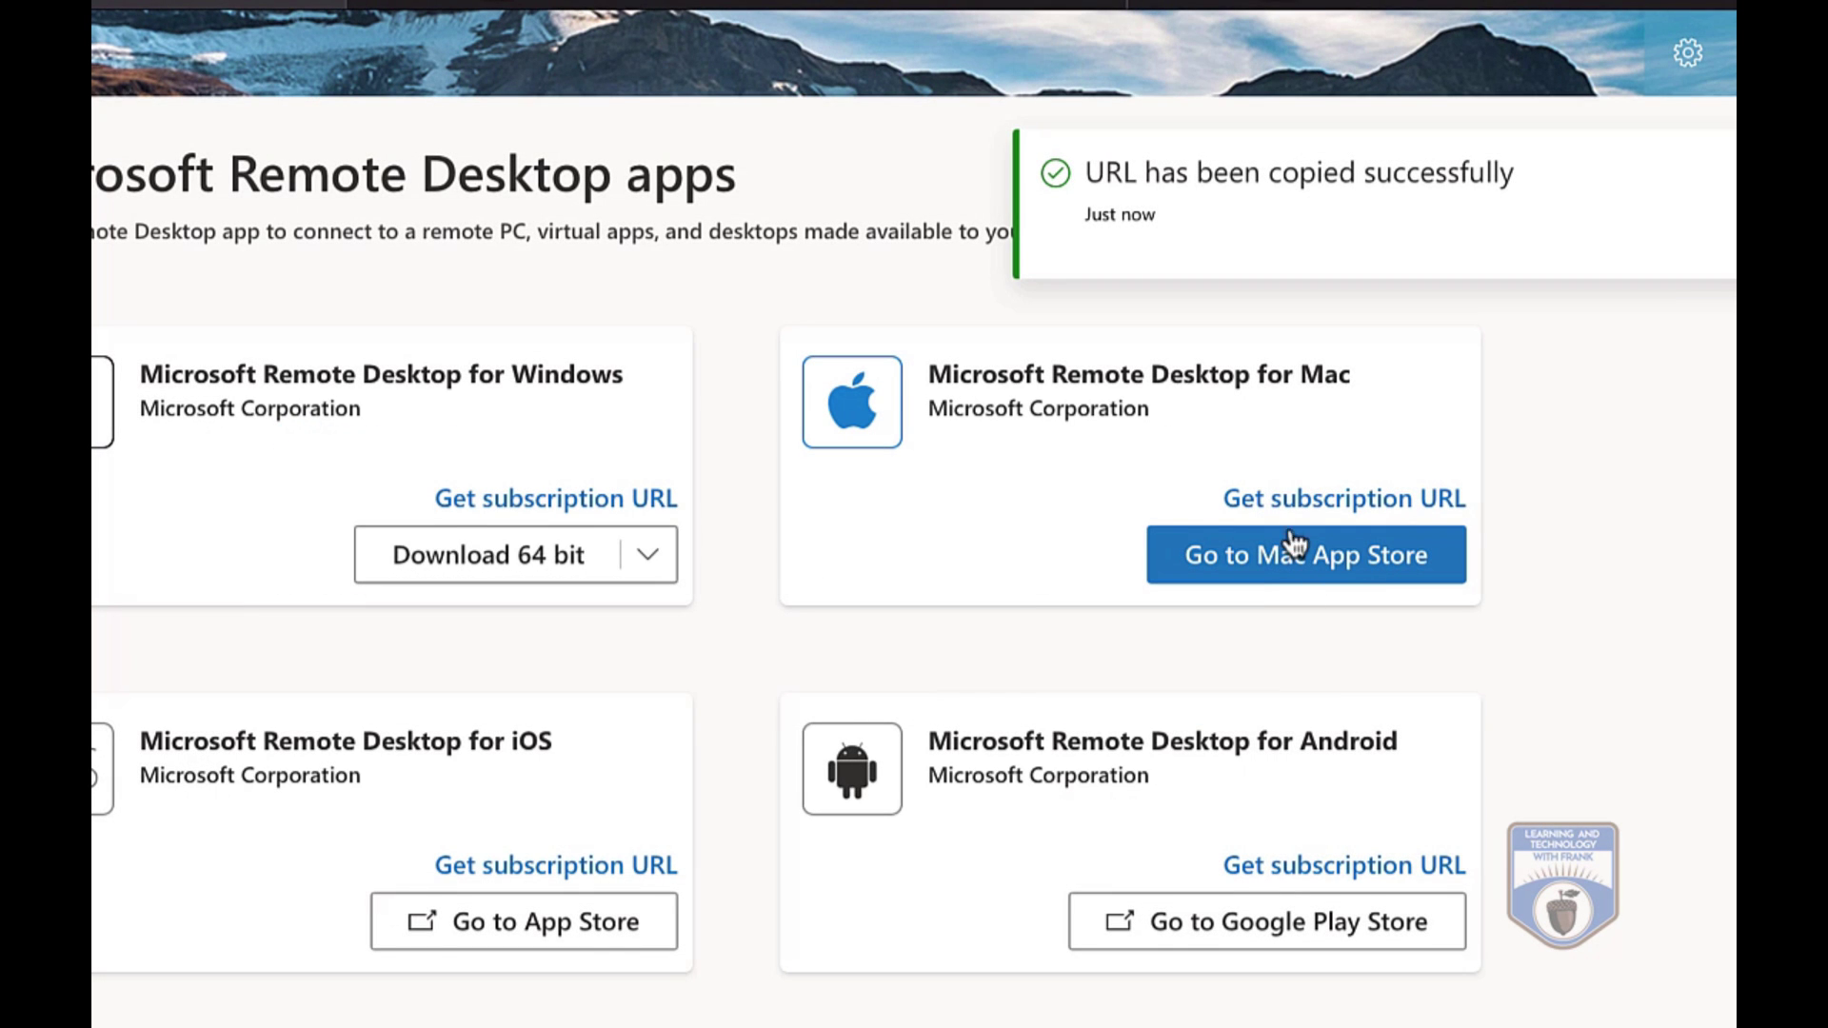
click(1306, 569)
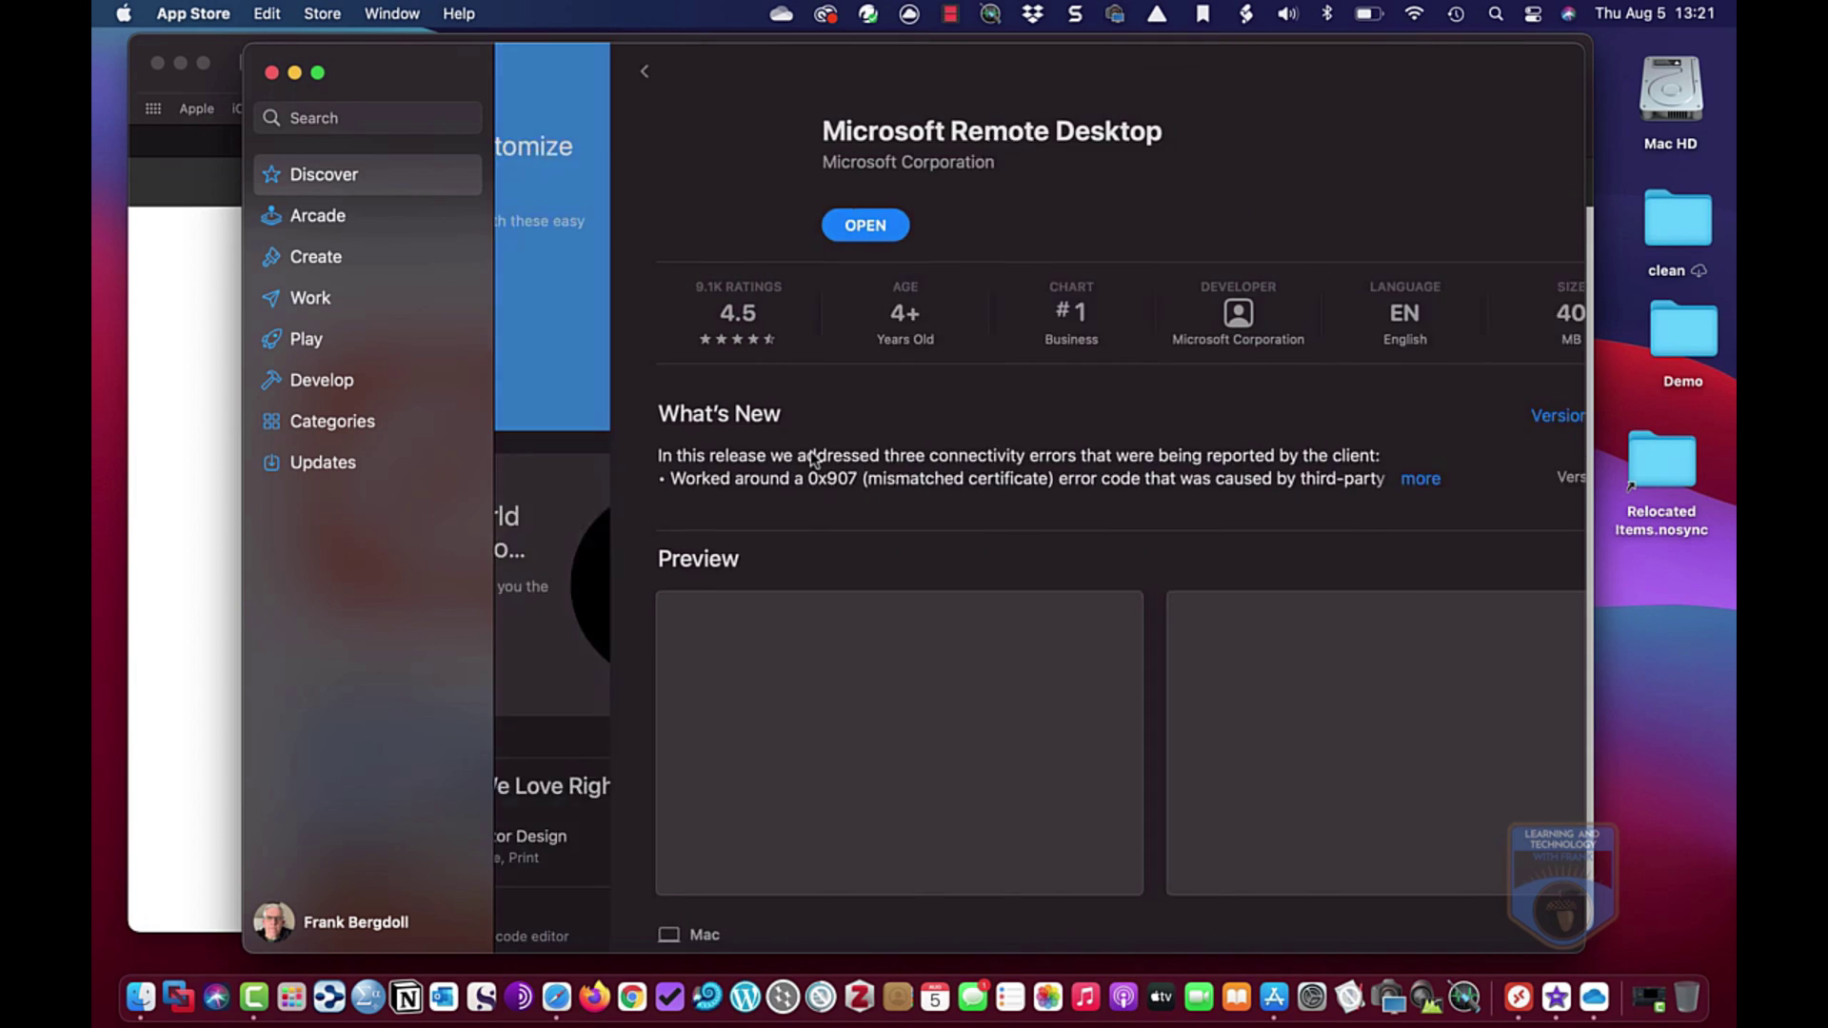
click(750, 225)
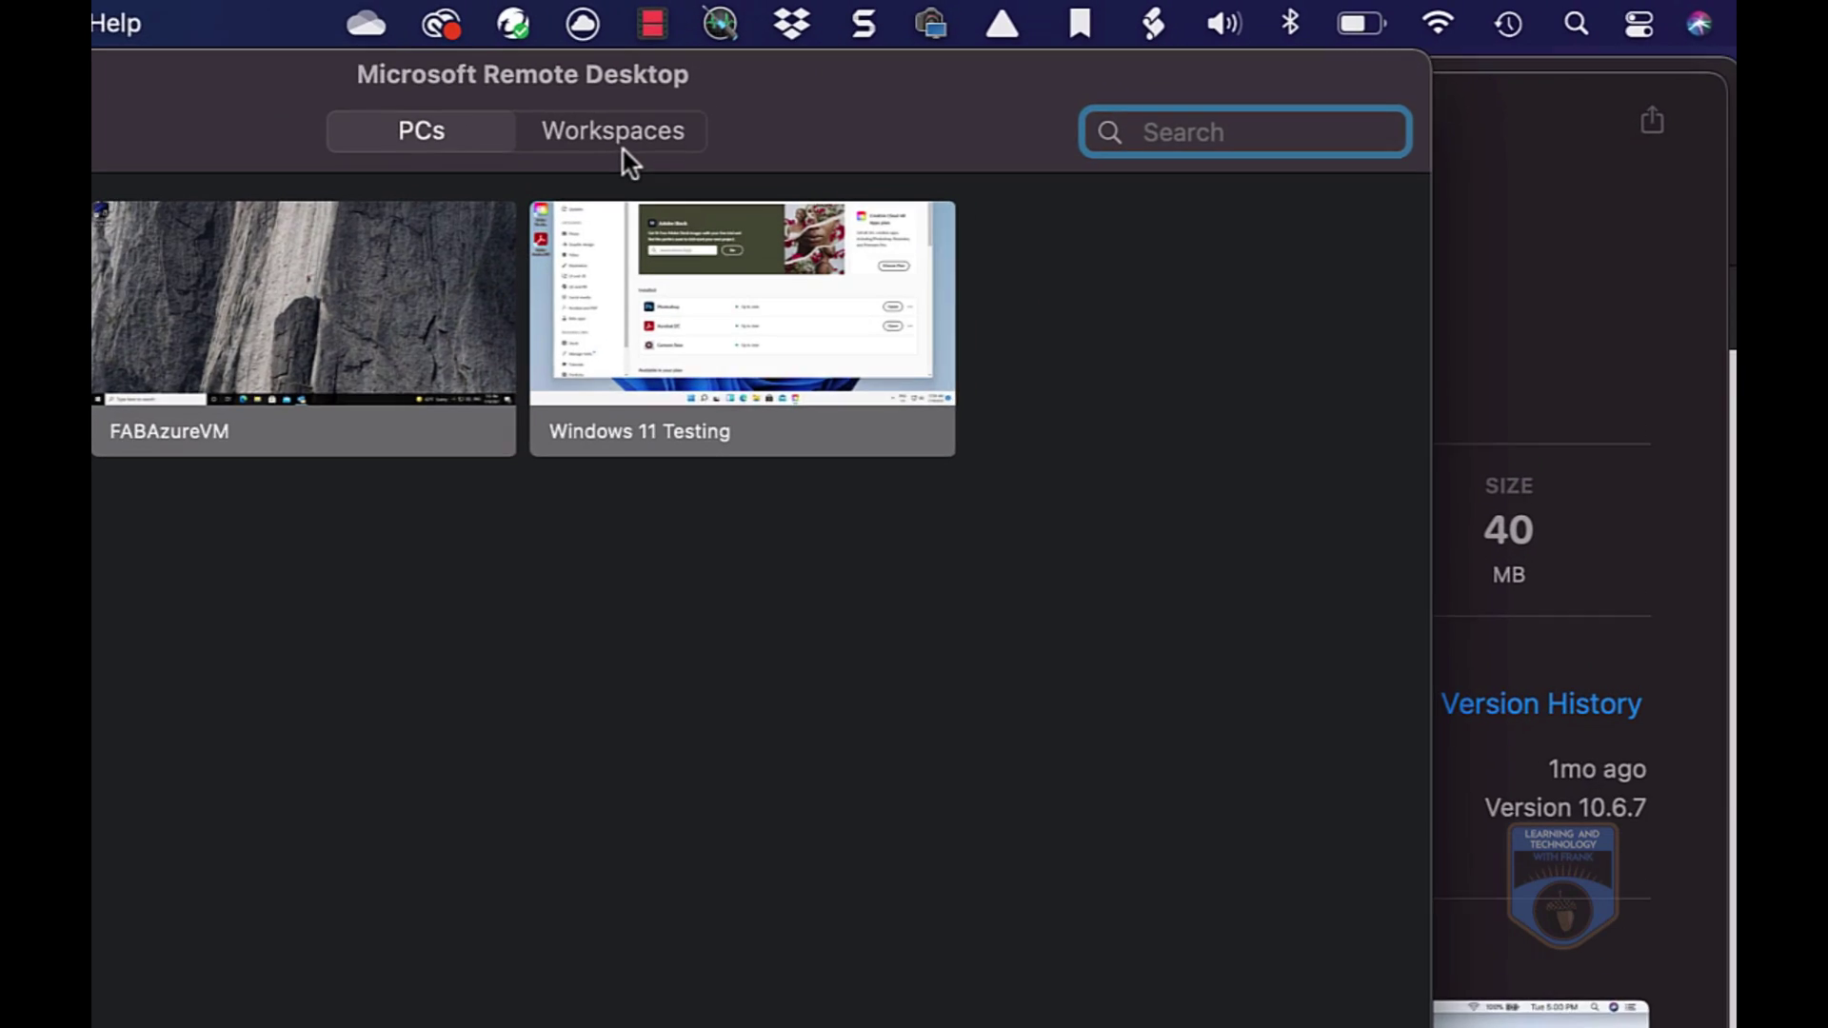
Step: Add a new workspace from the pasted subscription URL
click(929, 80)
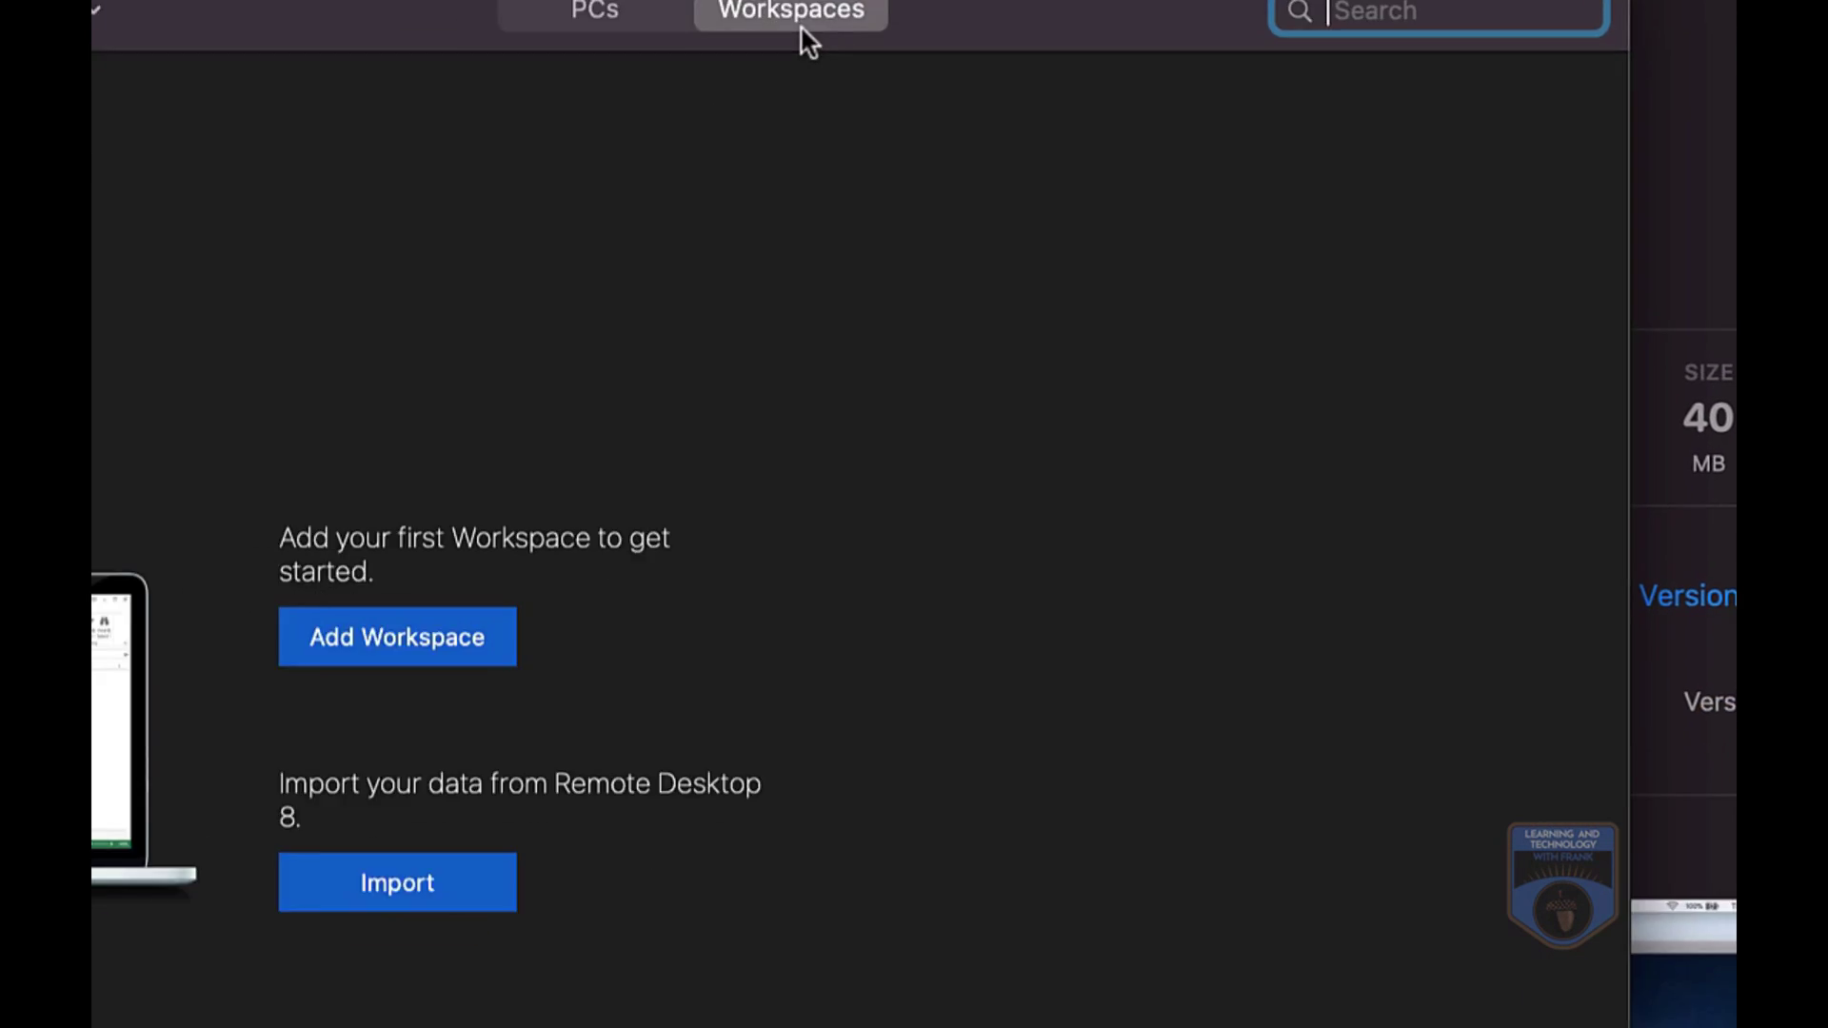
click(890, 348)
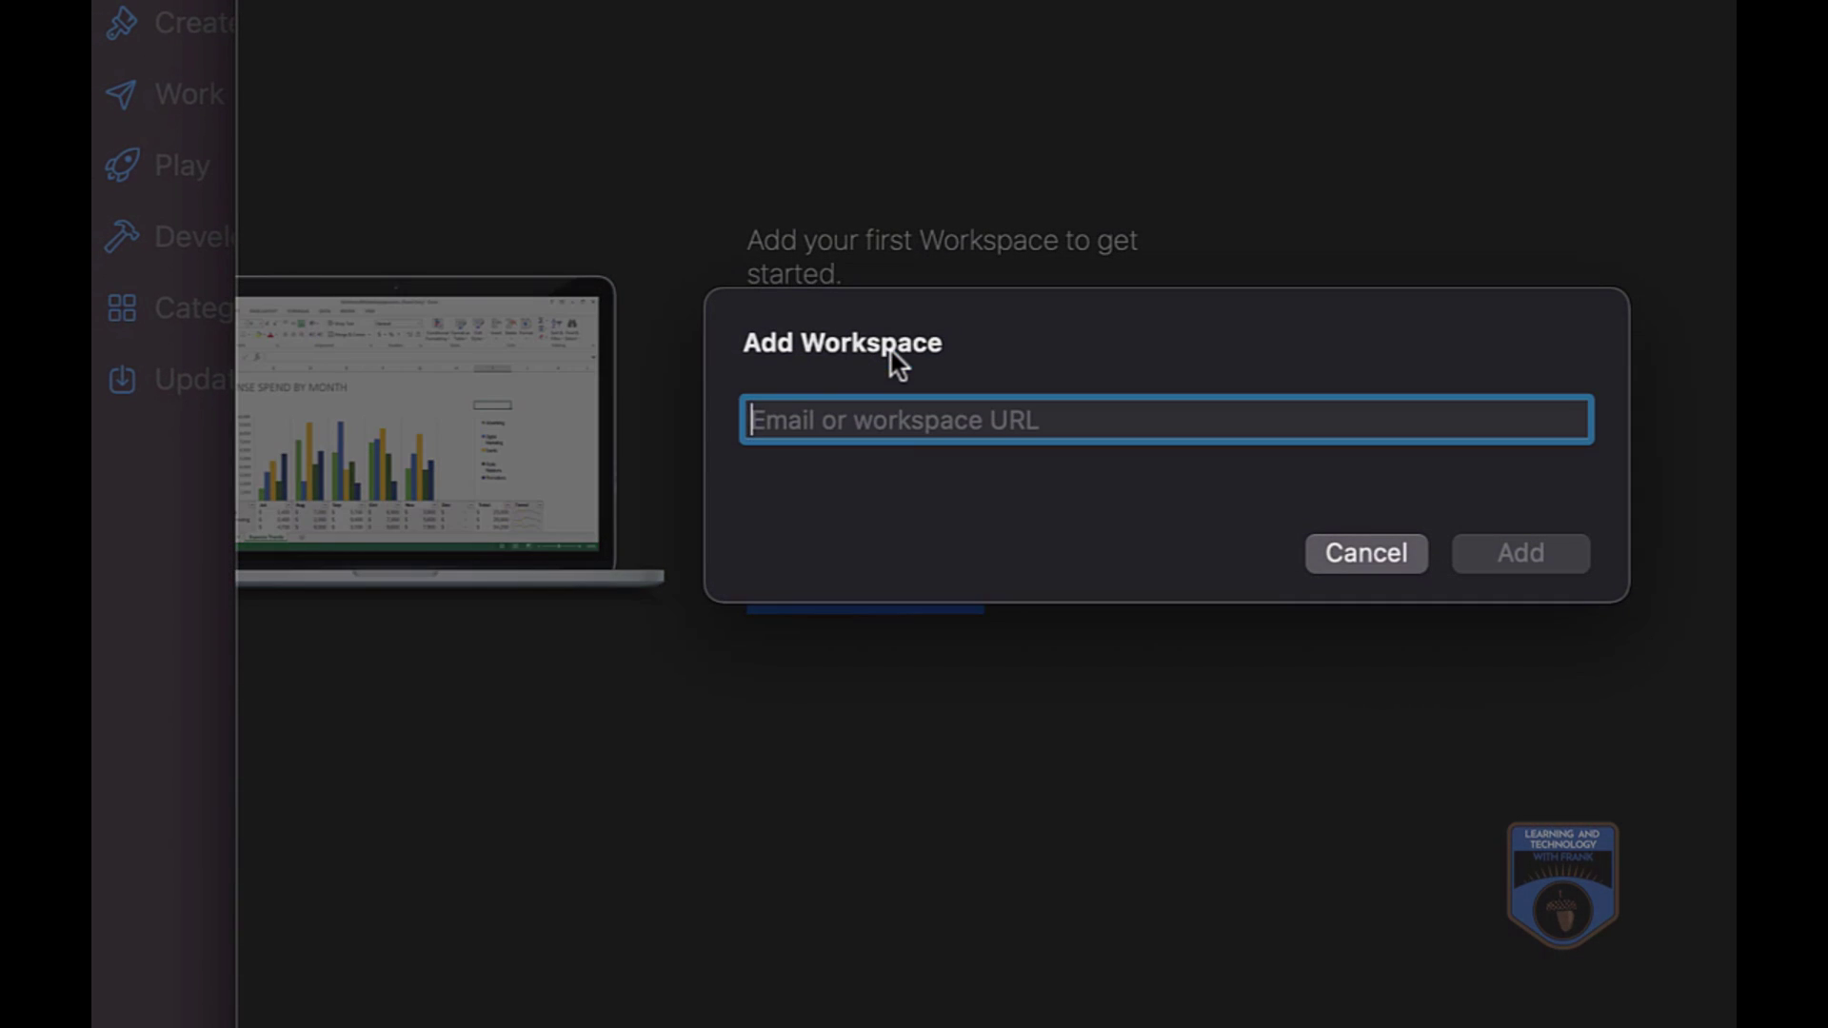
right_click(883, 424)
click(941, 539)
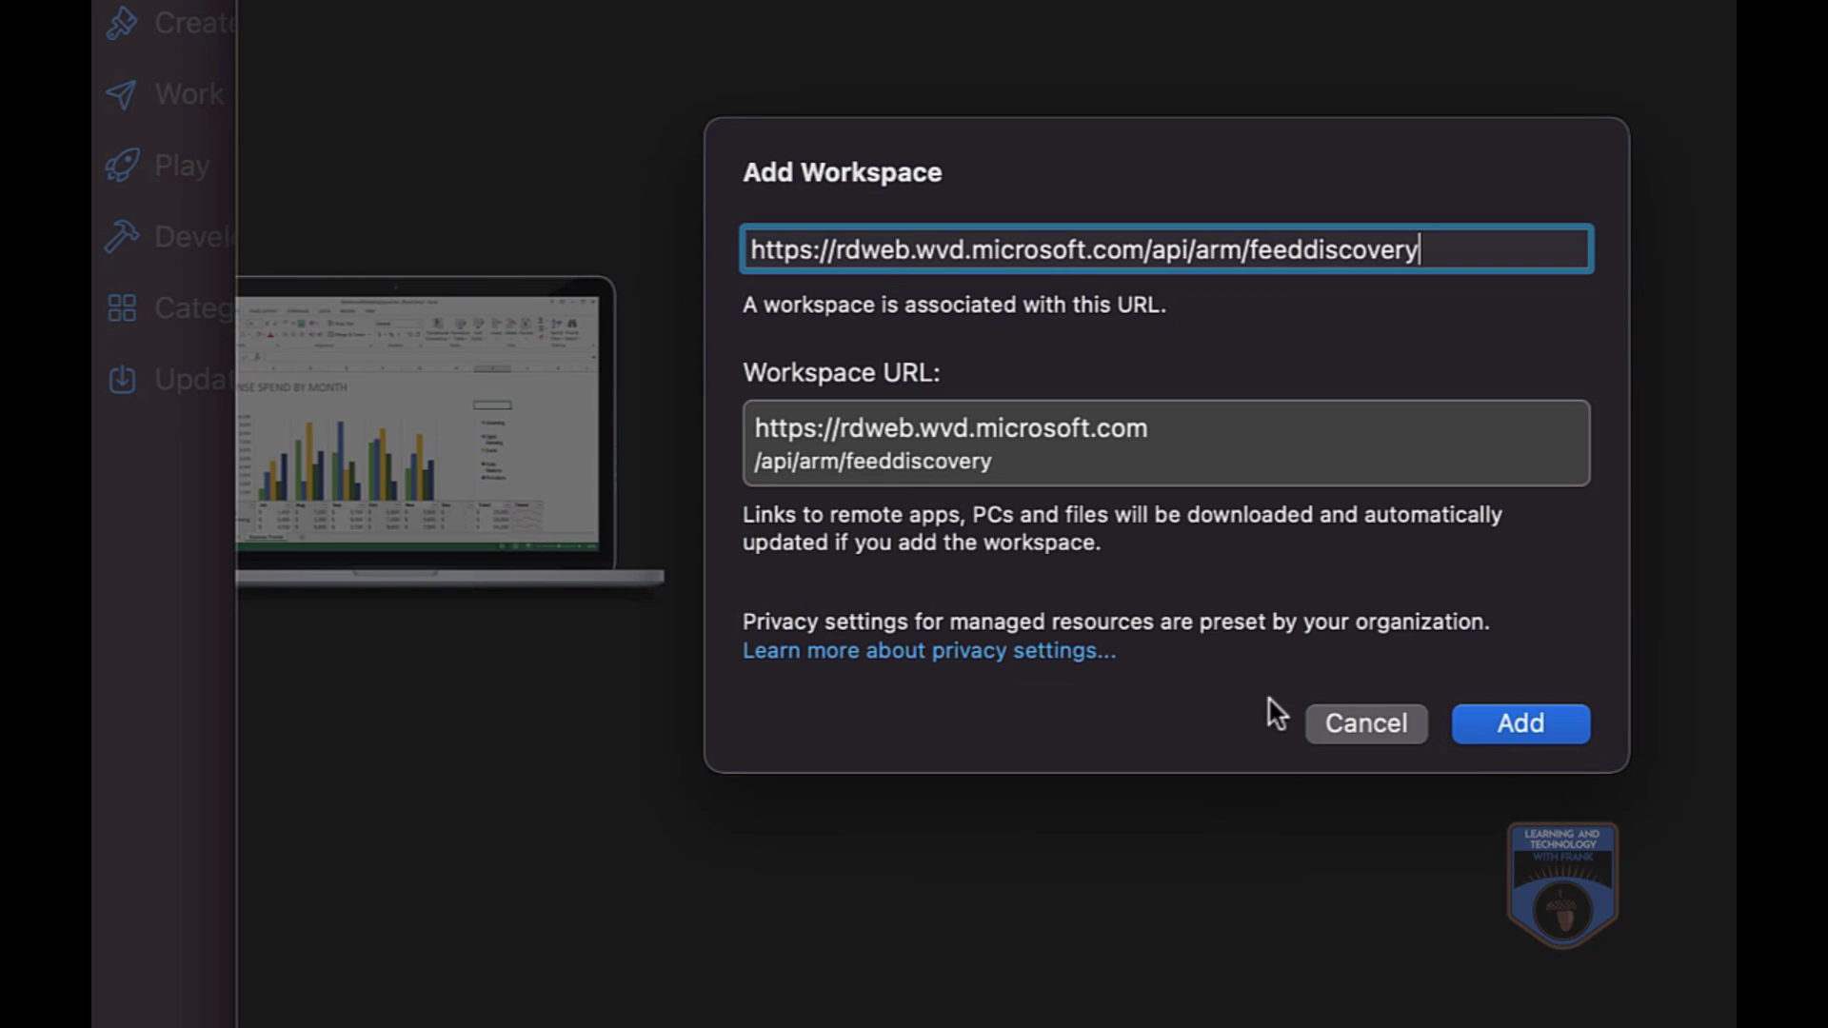
click(1512, 728)
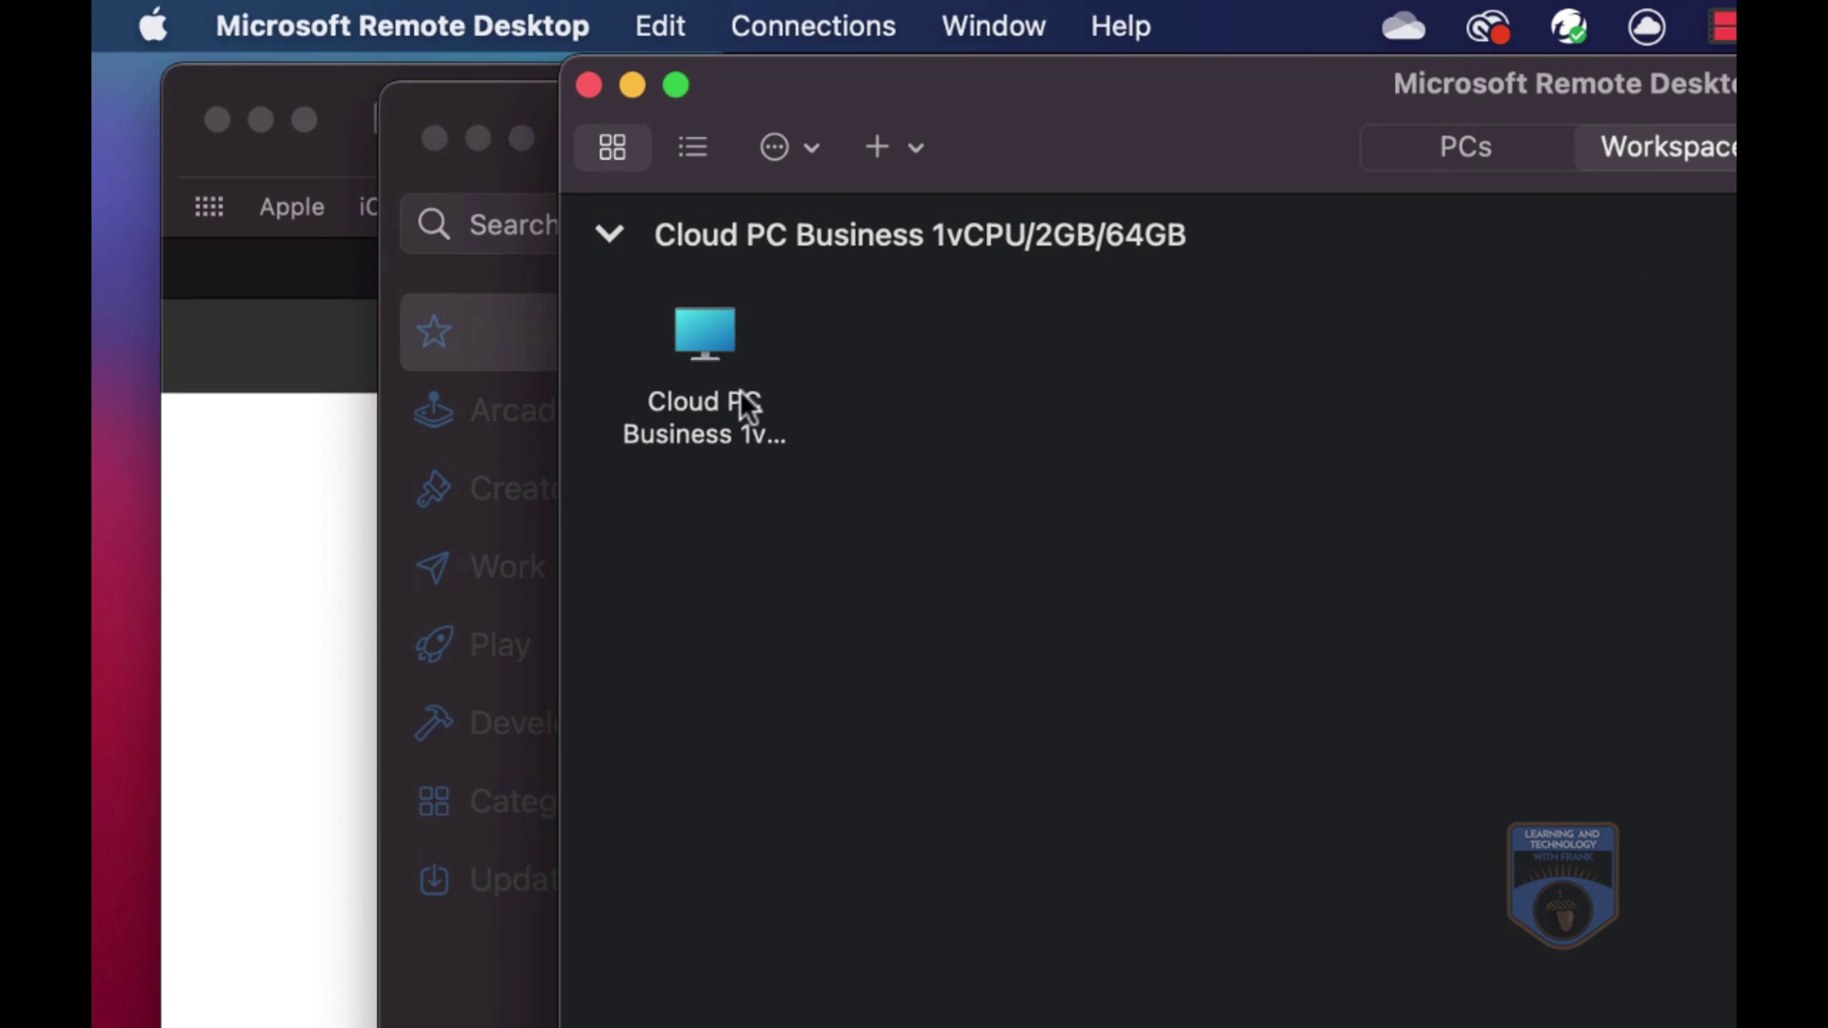
Step: Connect to the Cloud PC from the workspace, maximize Teams, then minimize it
double_click(720, 374)
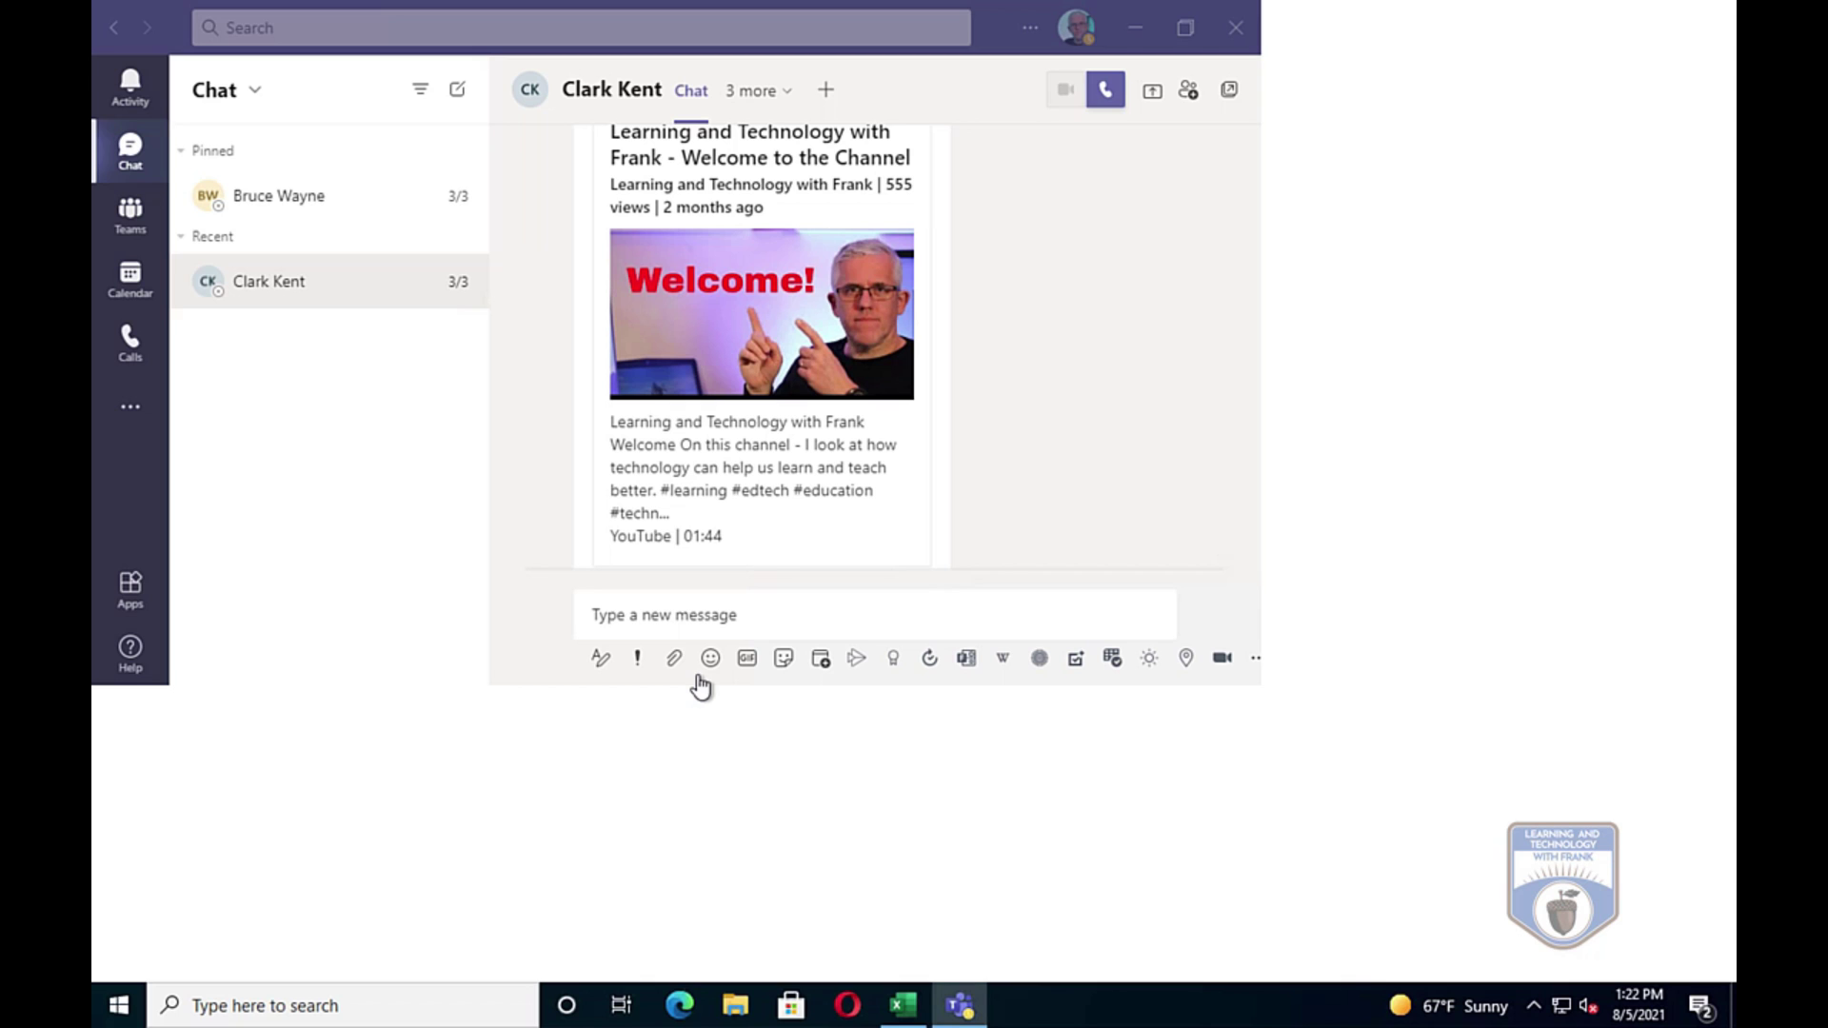
click(1185, 27)
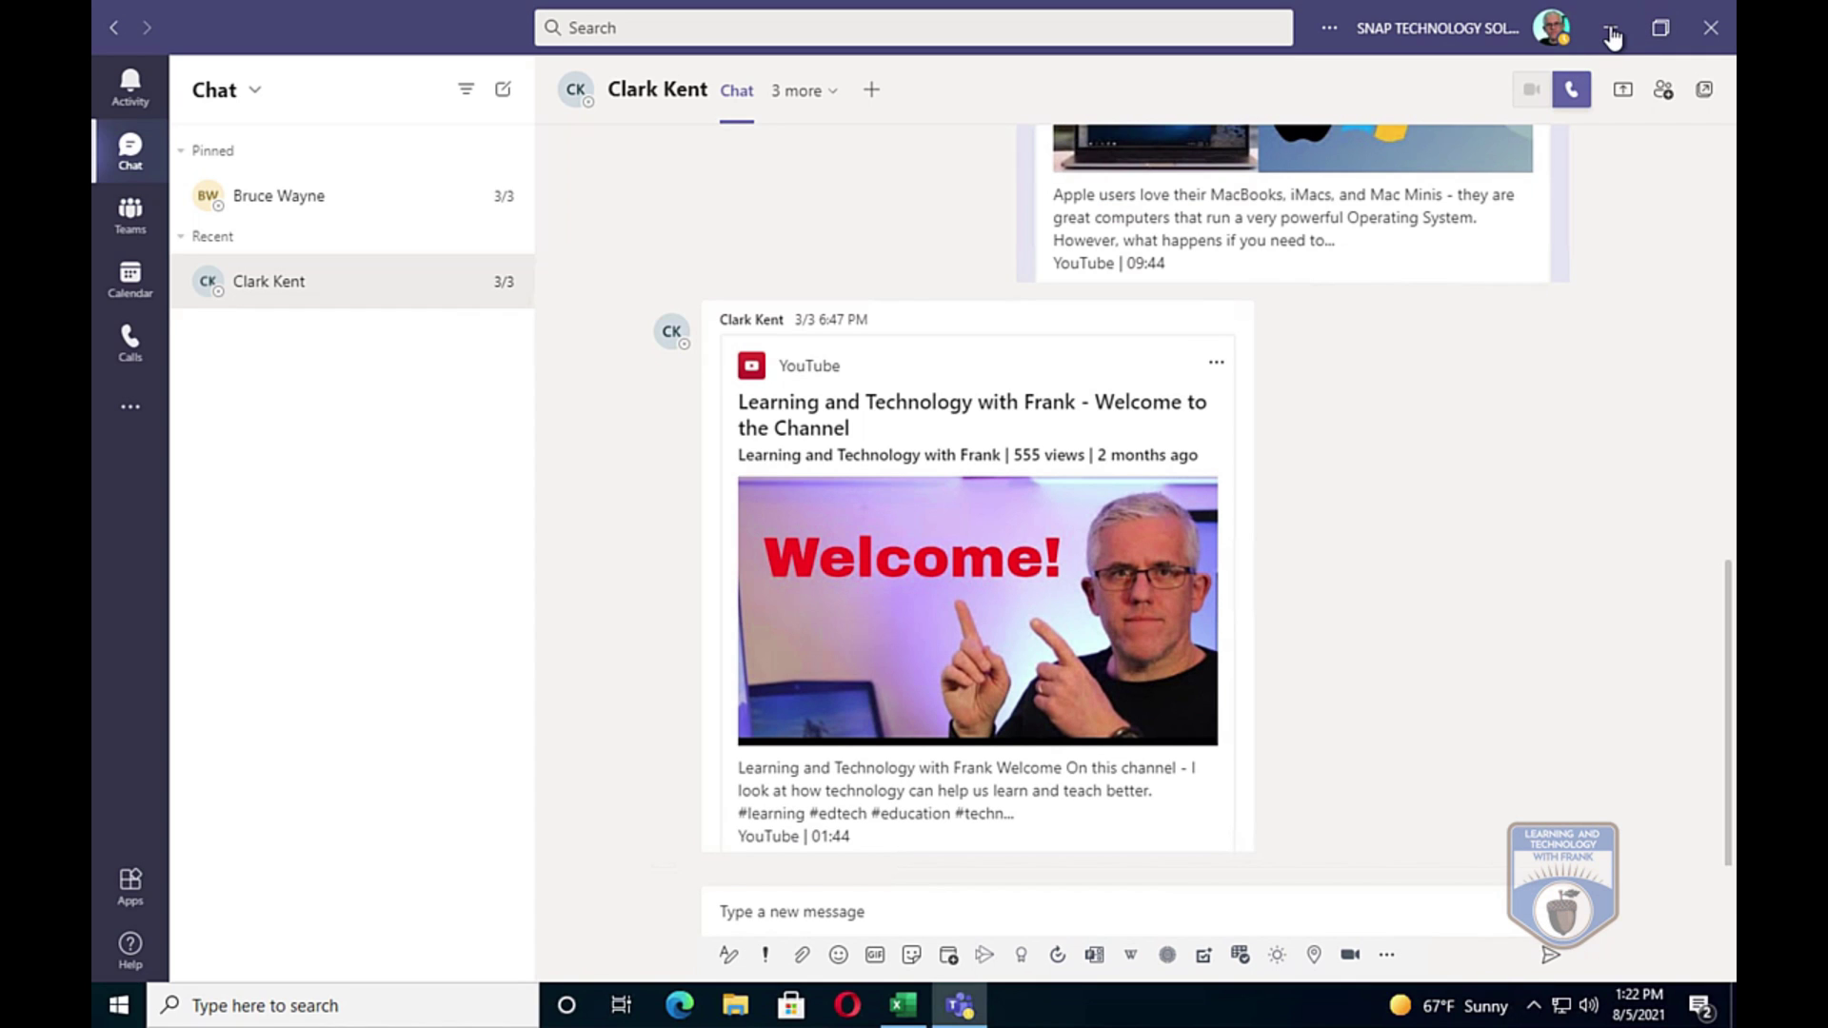
click(1611, 36)
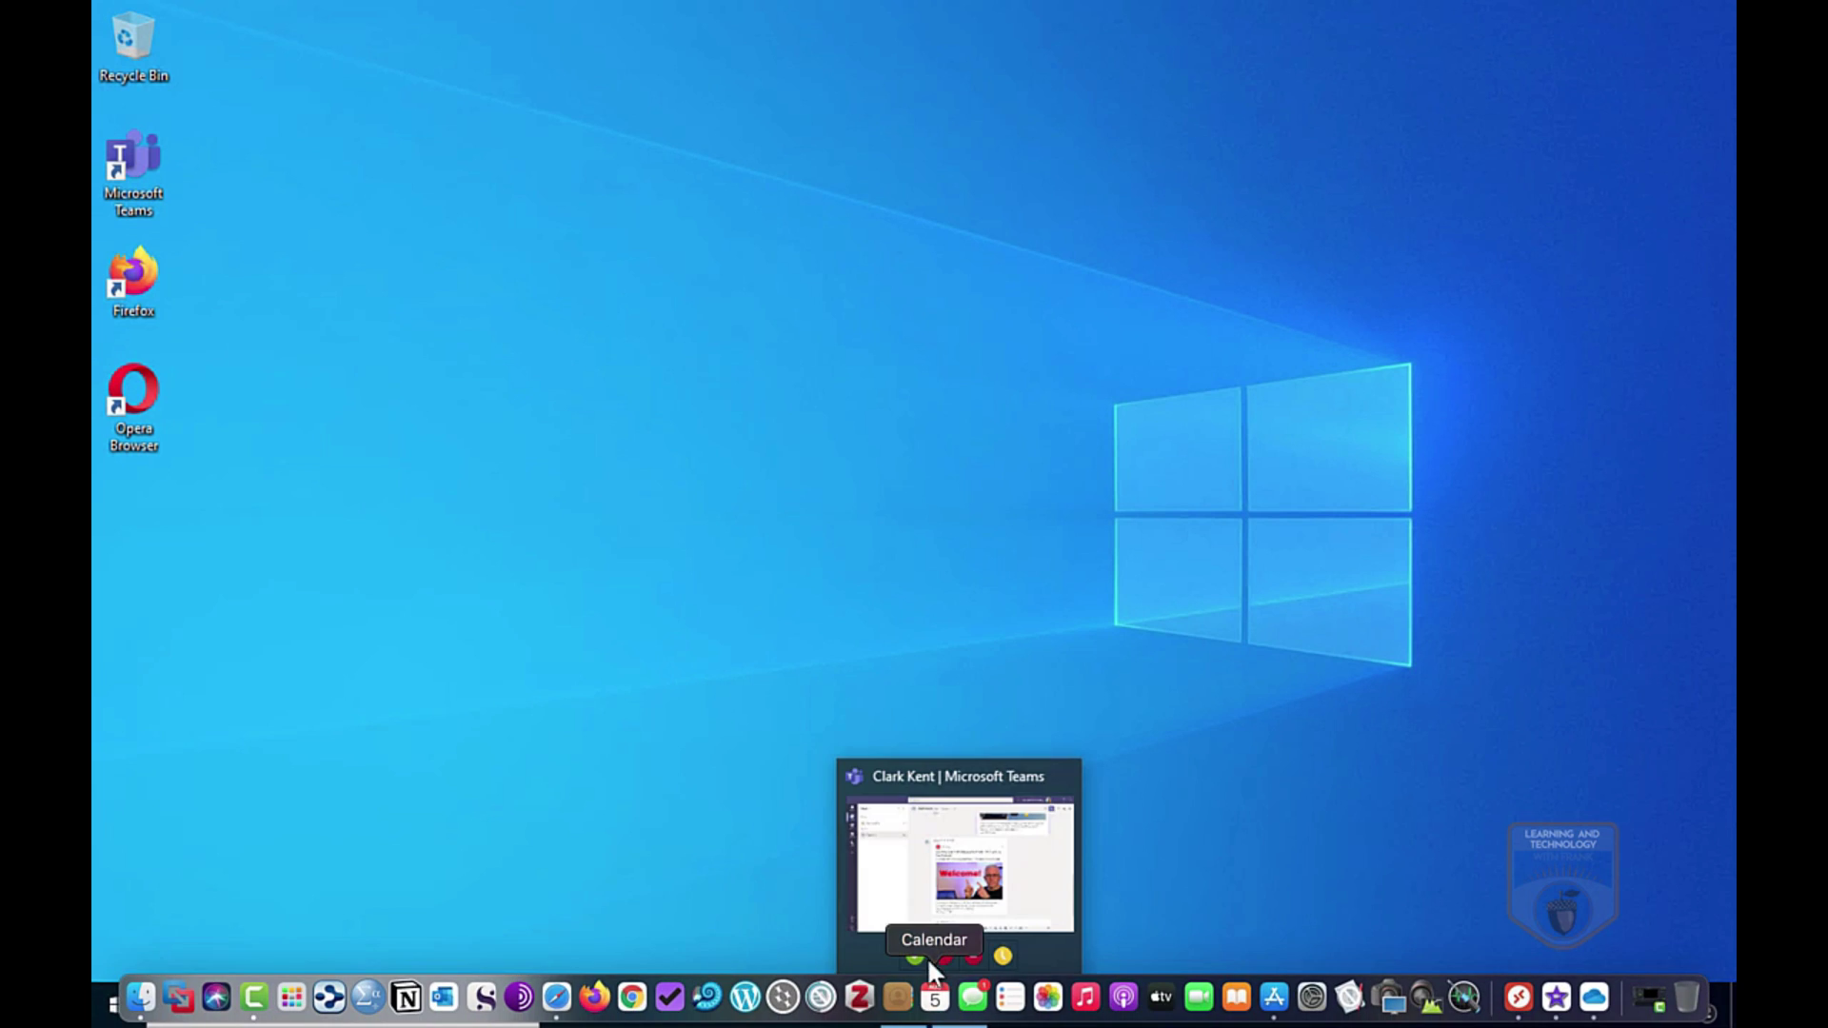
Step: Bring Excel forward and close it to the save prompt, then return to the Teams chat
click(902, 1006)
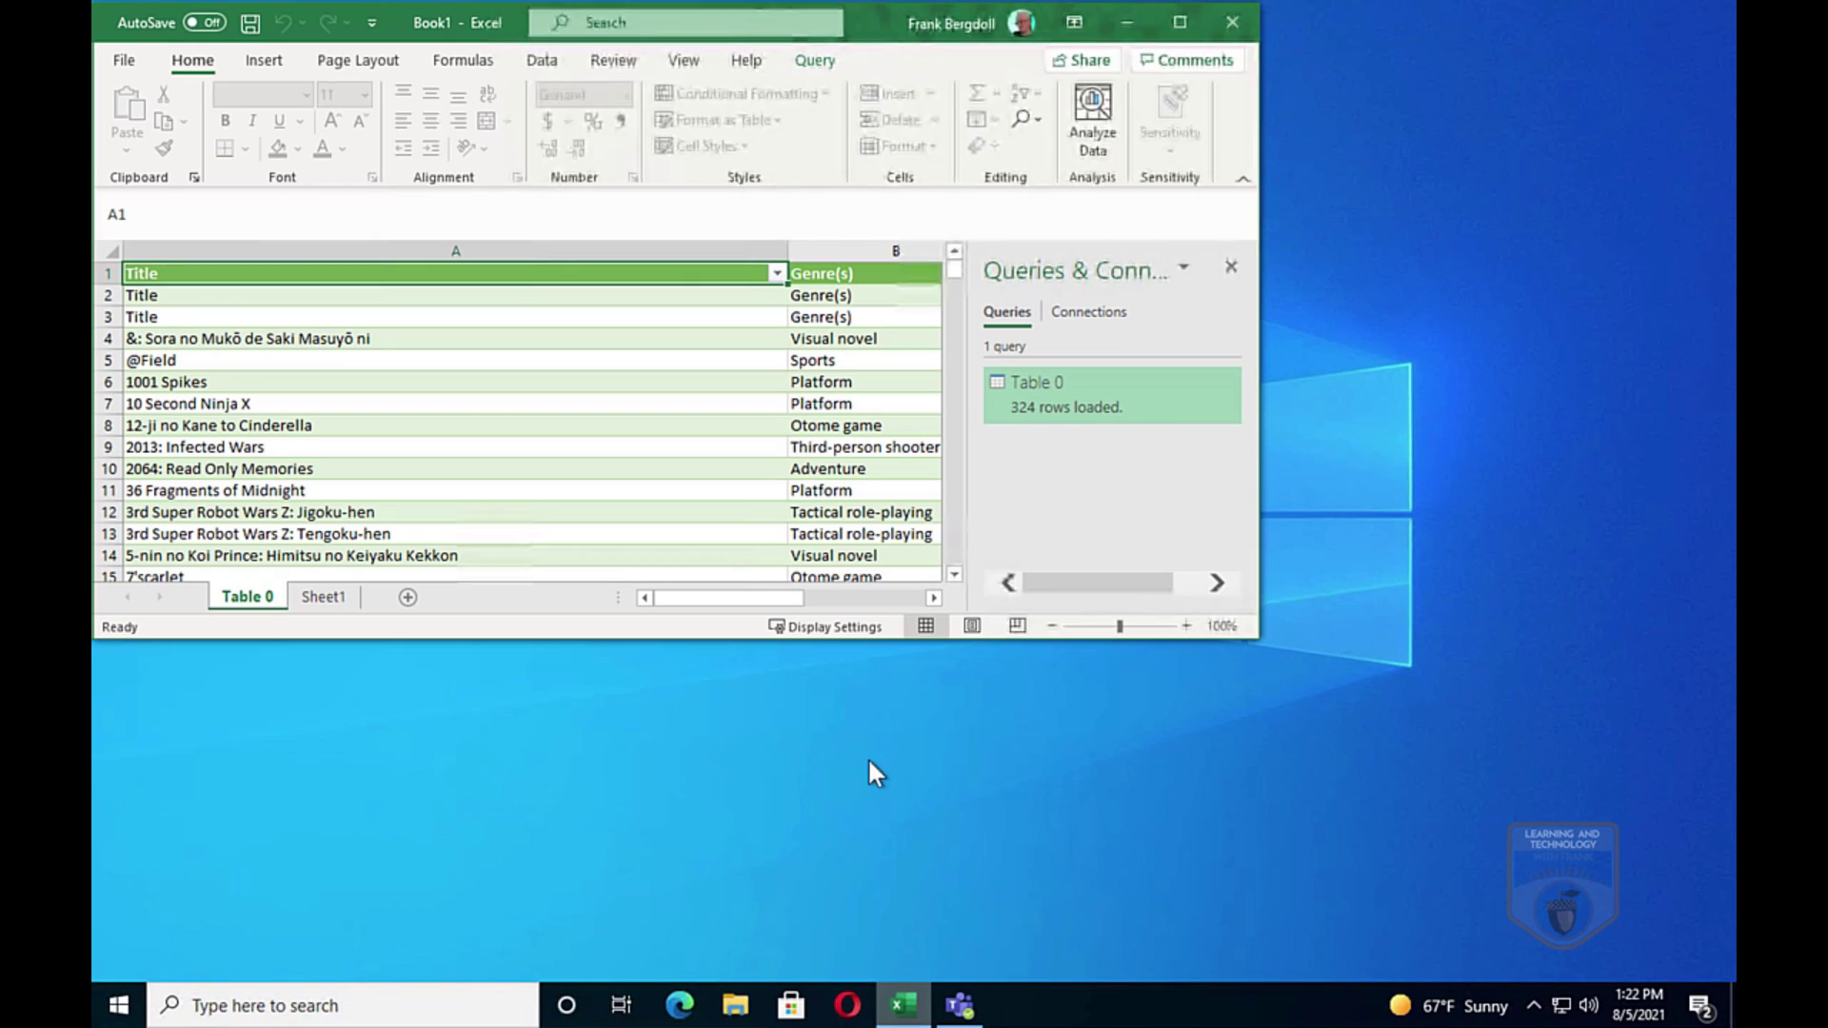
click(1232, 22)
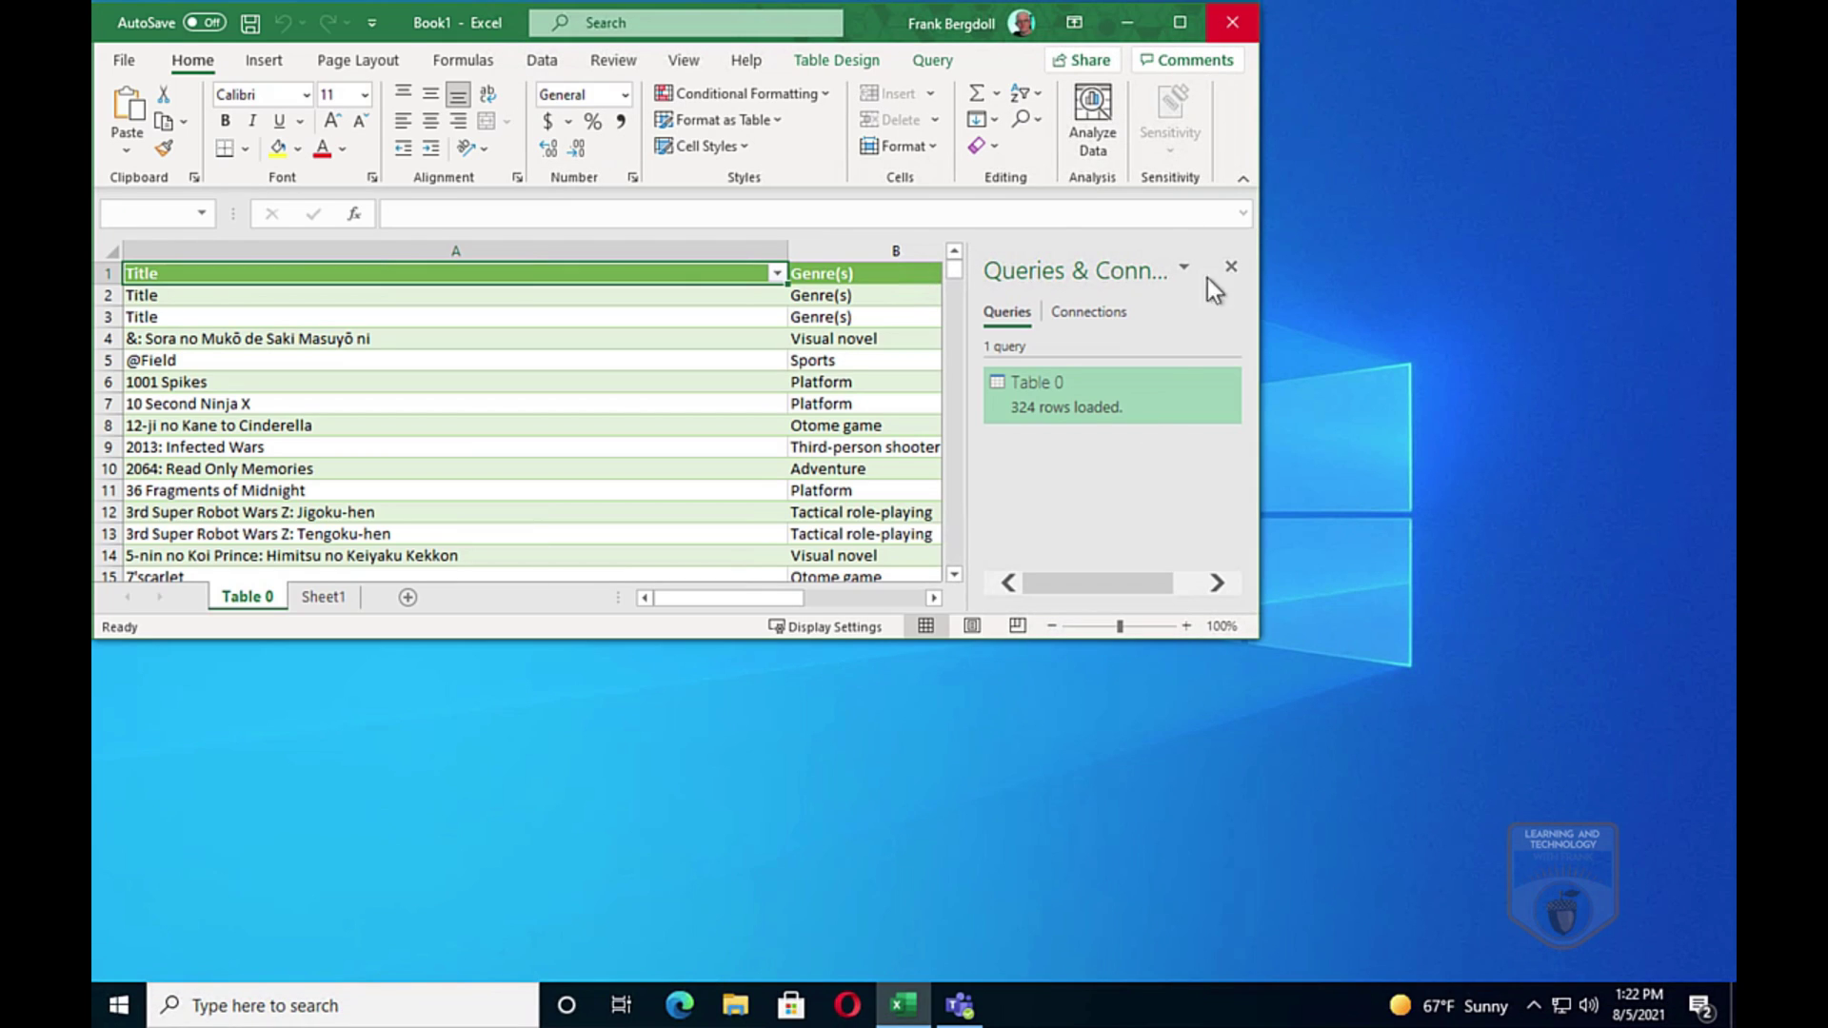
click(960, 999)
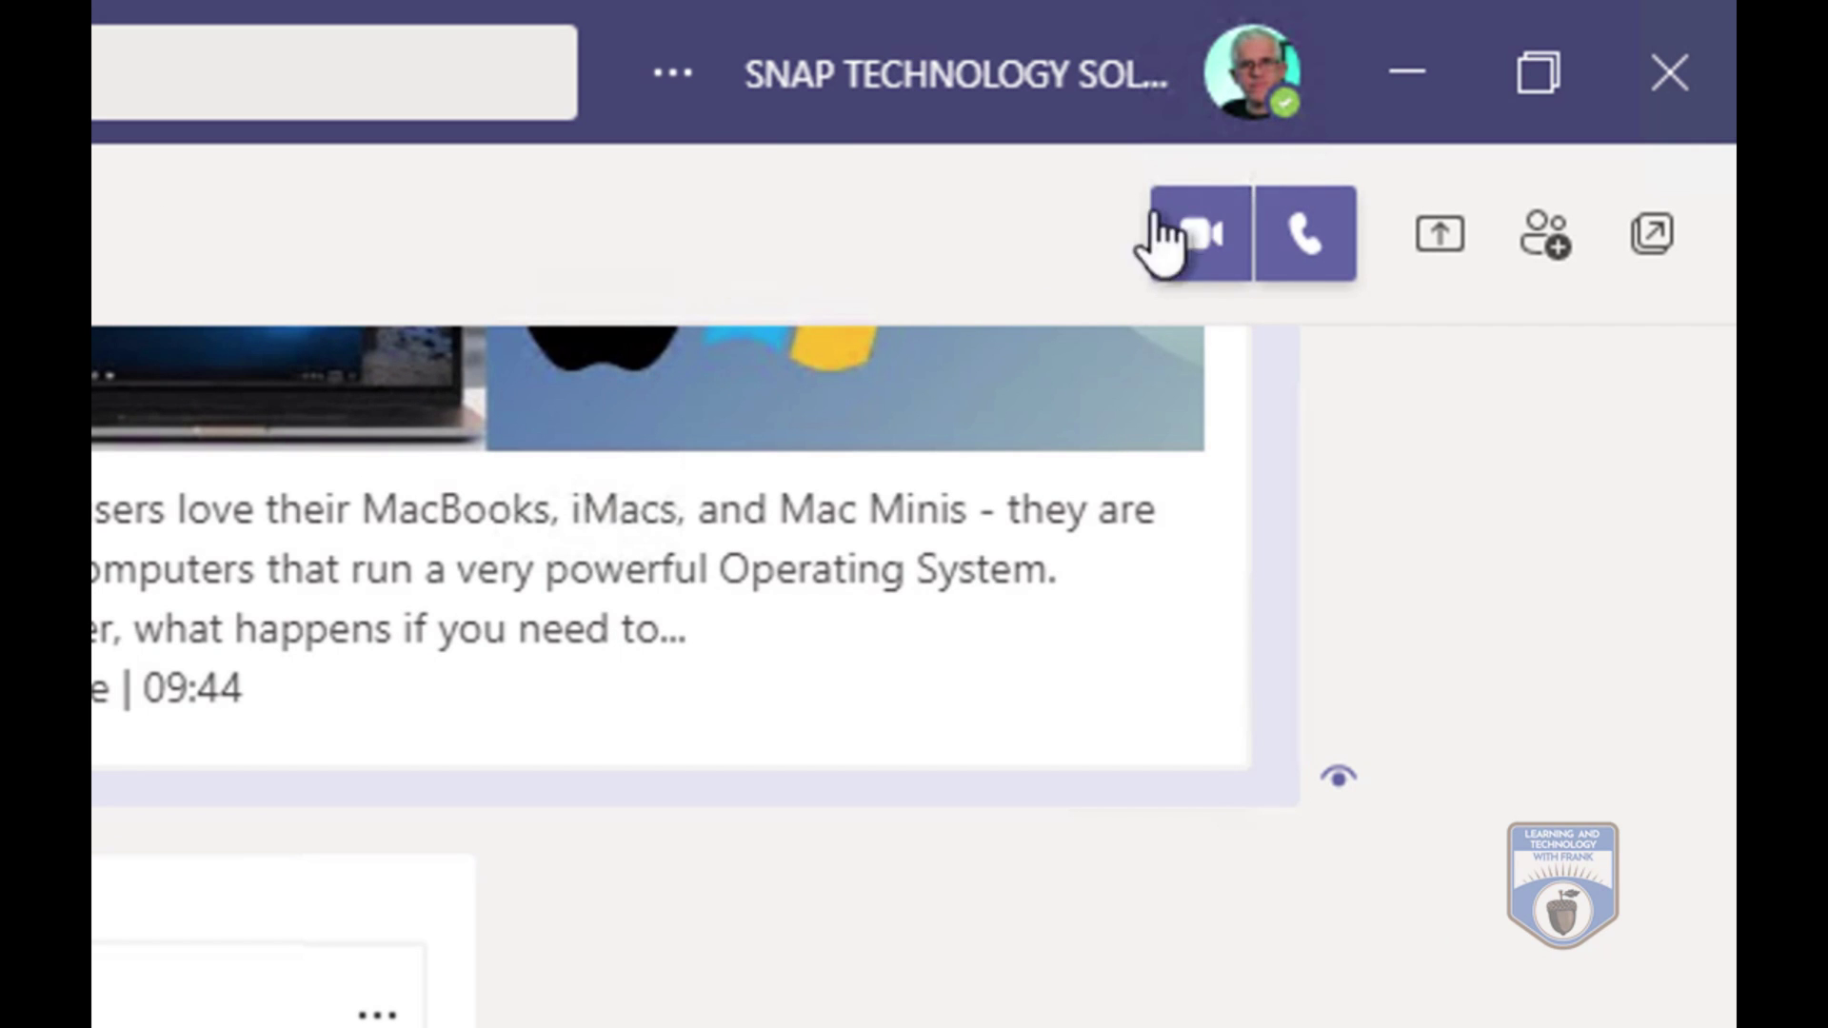
Step: Start a video call with the chat contact, hang up, then close Microsoft Teams
click(1207, 233)
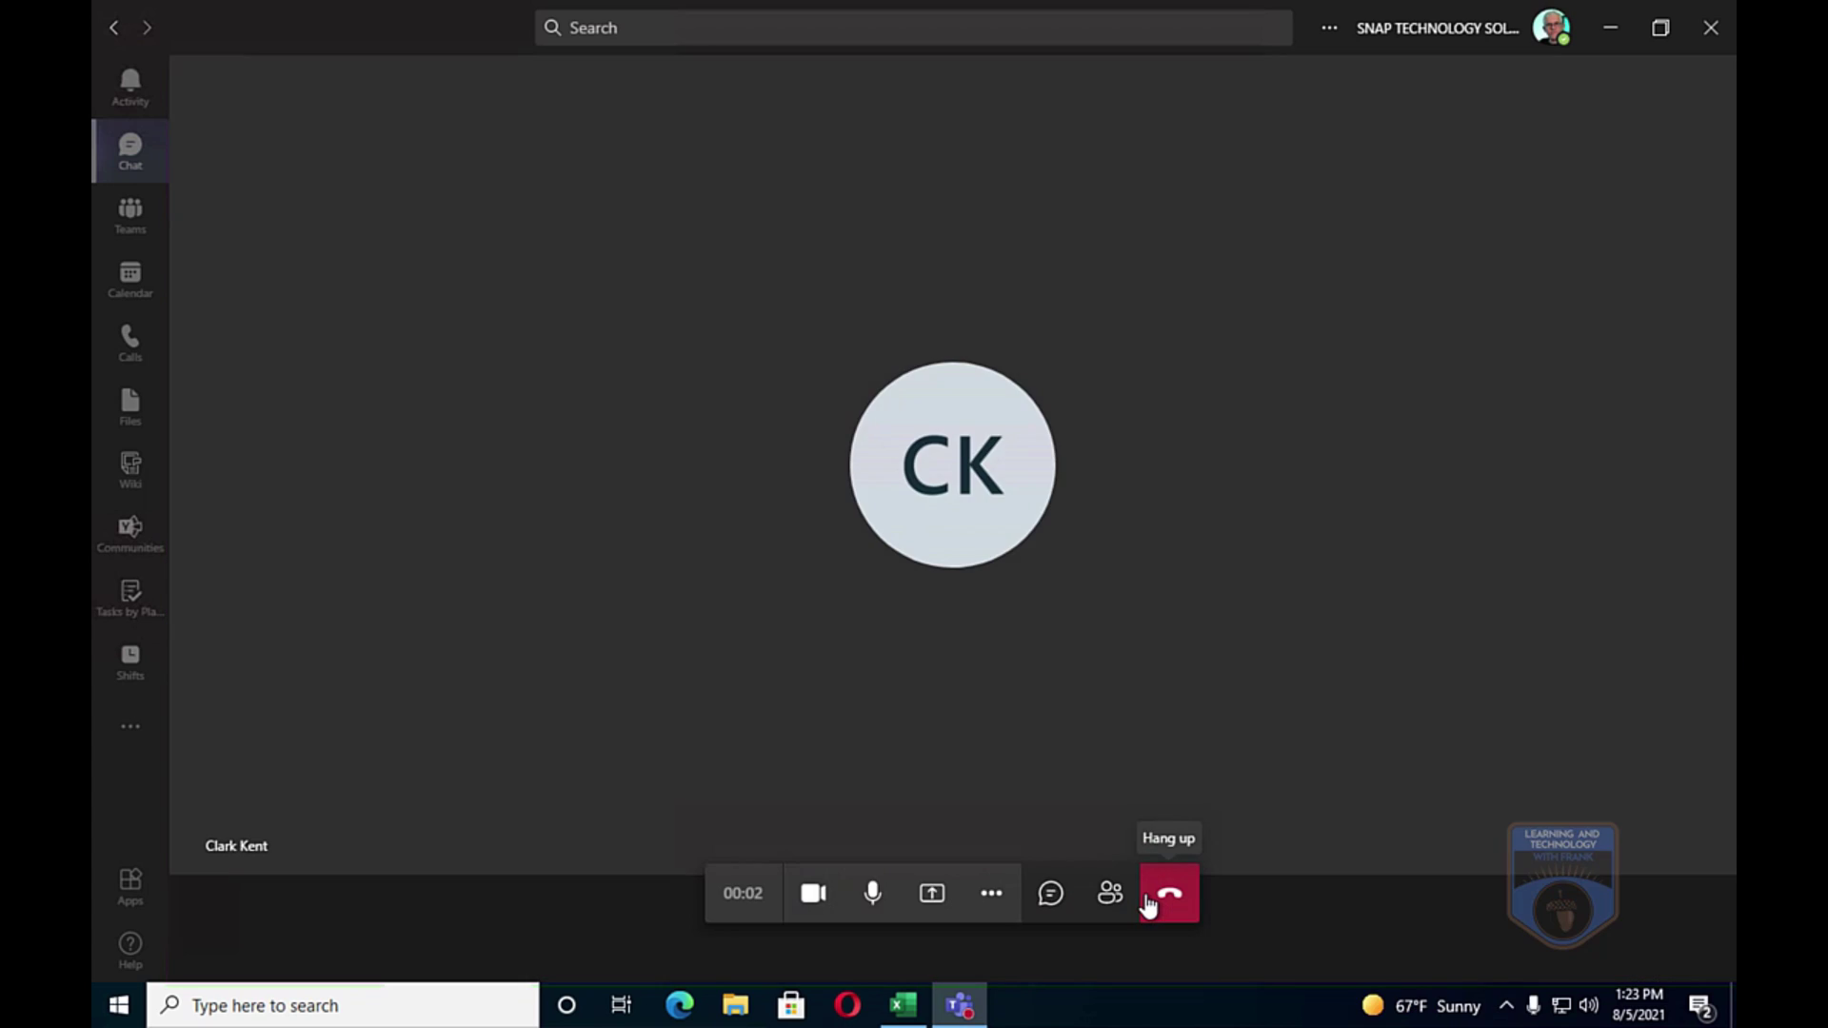
click(1148, 899)
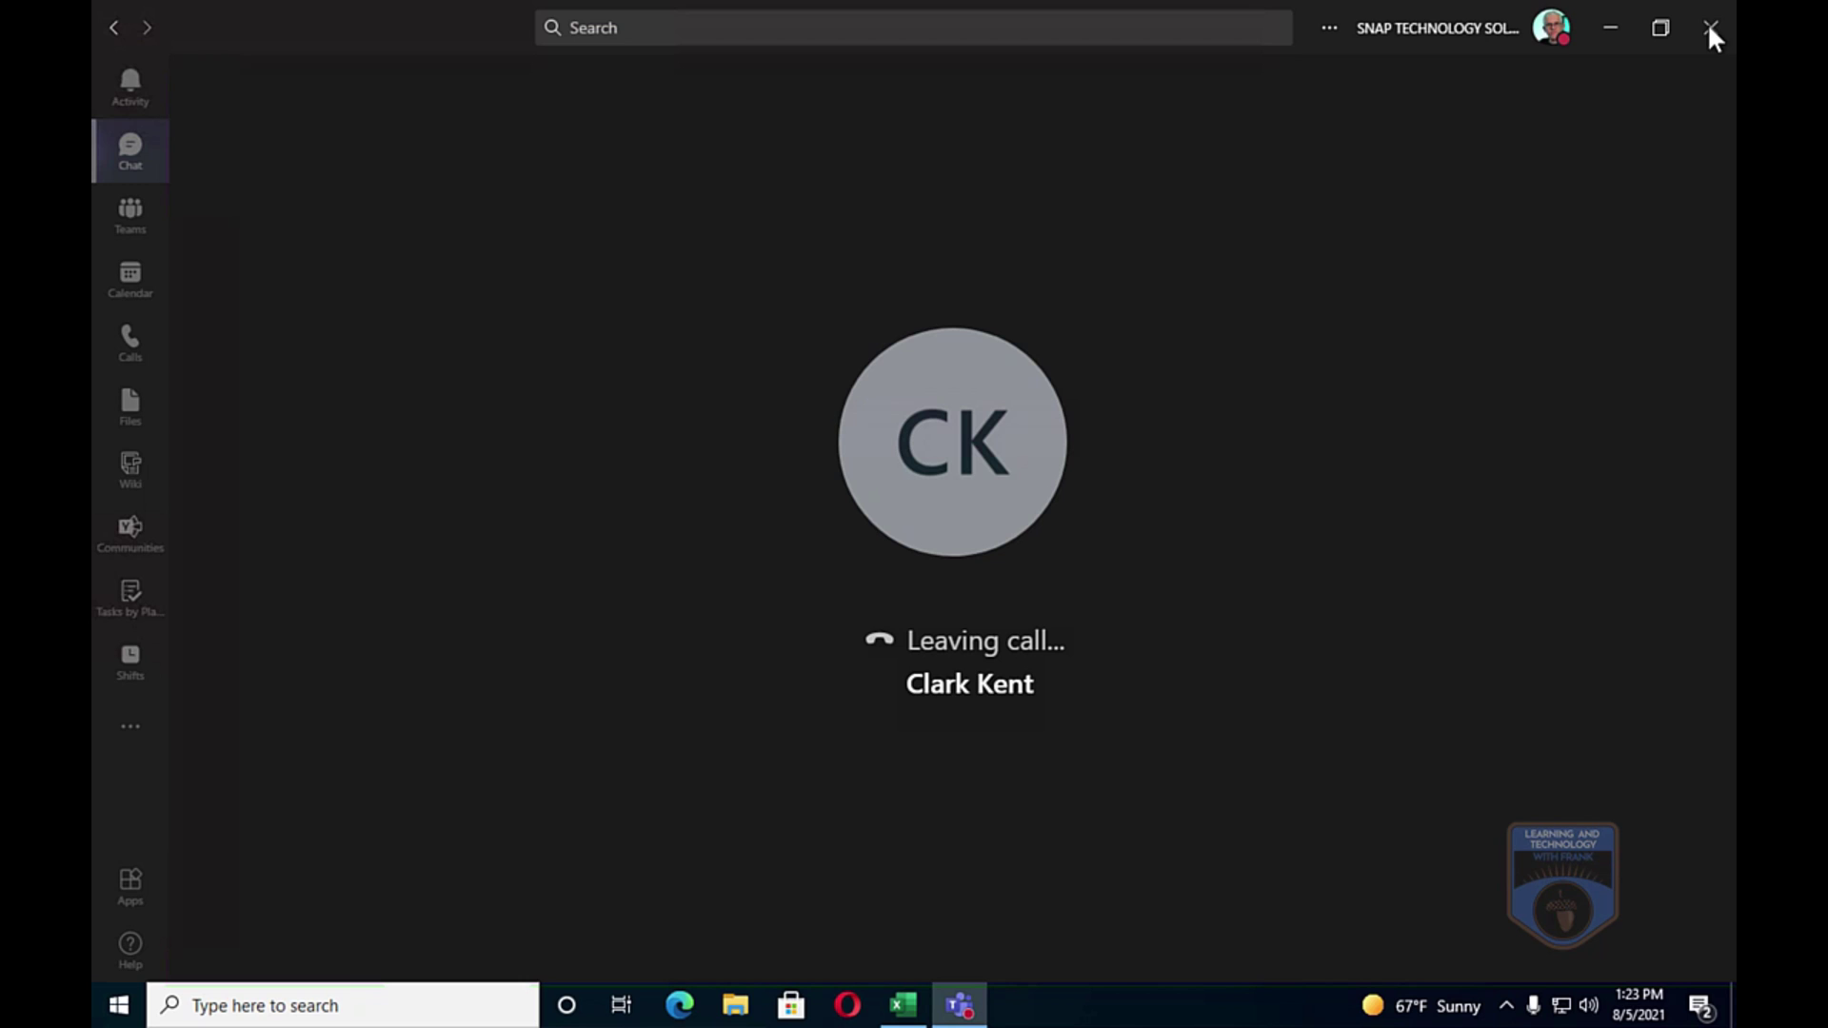
click(1709, 29)
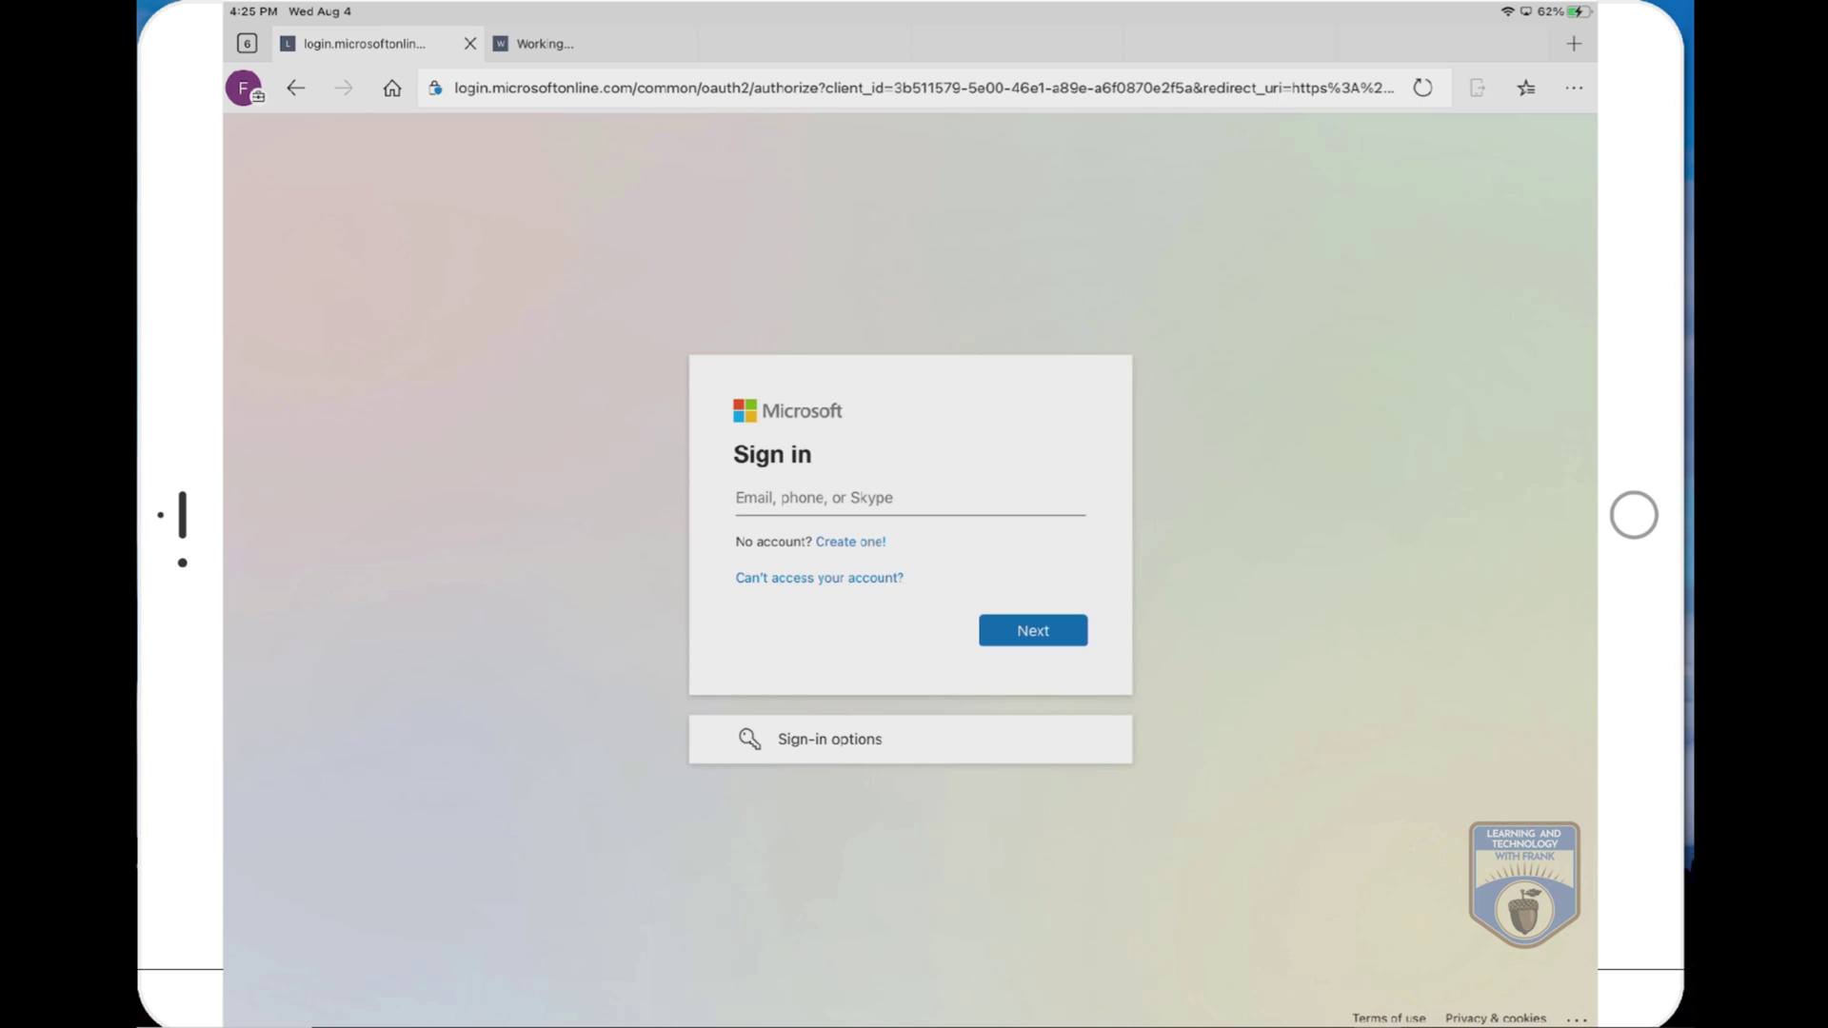
Step: Load windows365.microsoft.com in the iPad's Edge by entering 'wind' in the address bar
click(943, 88)
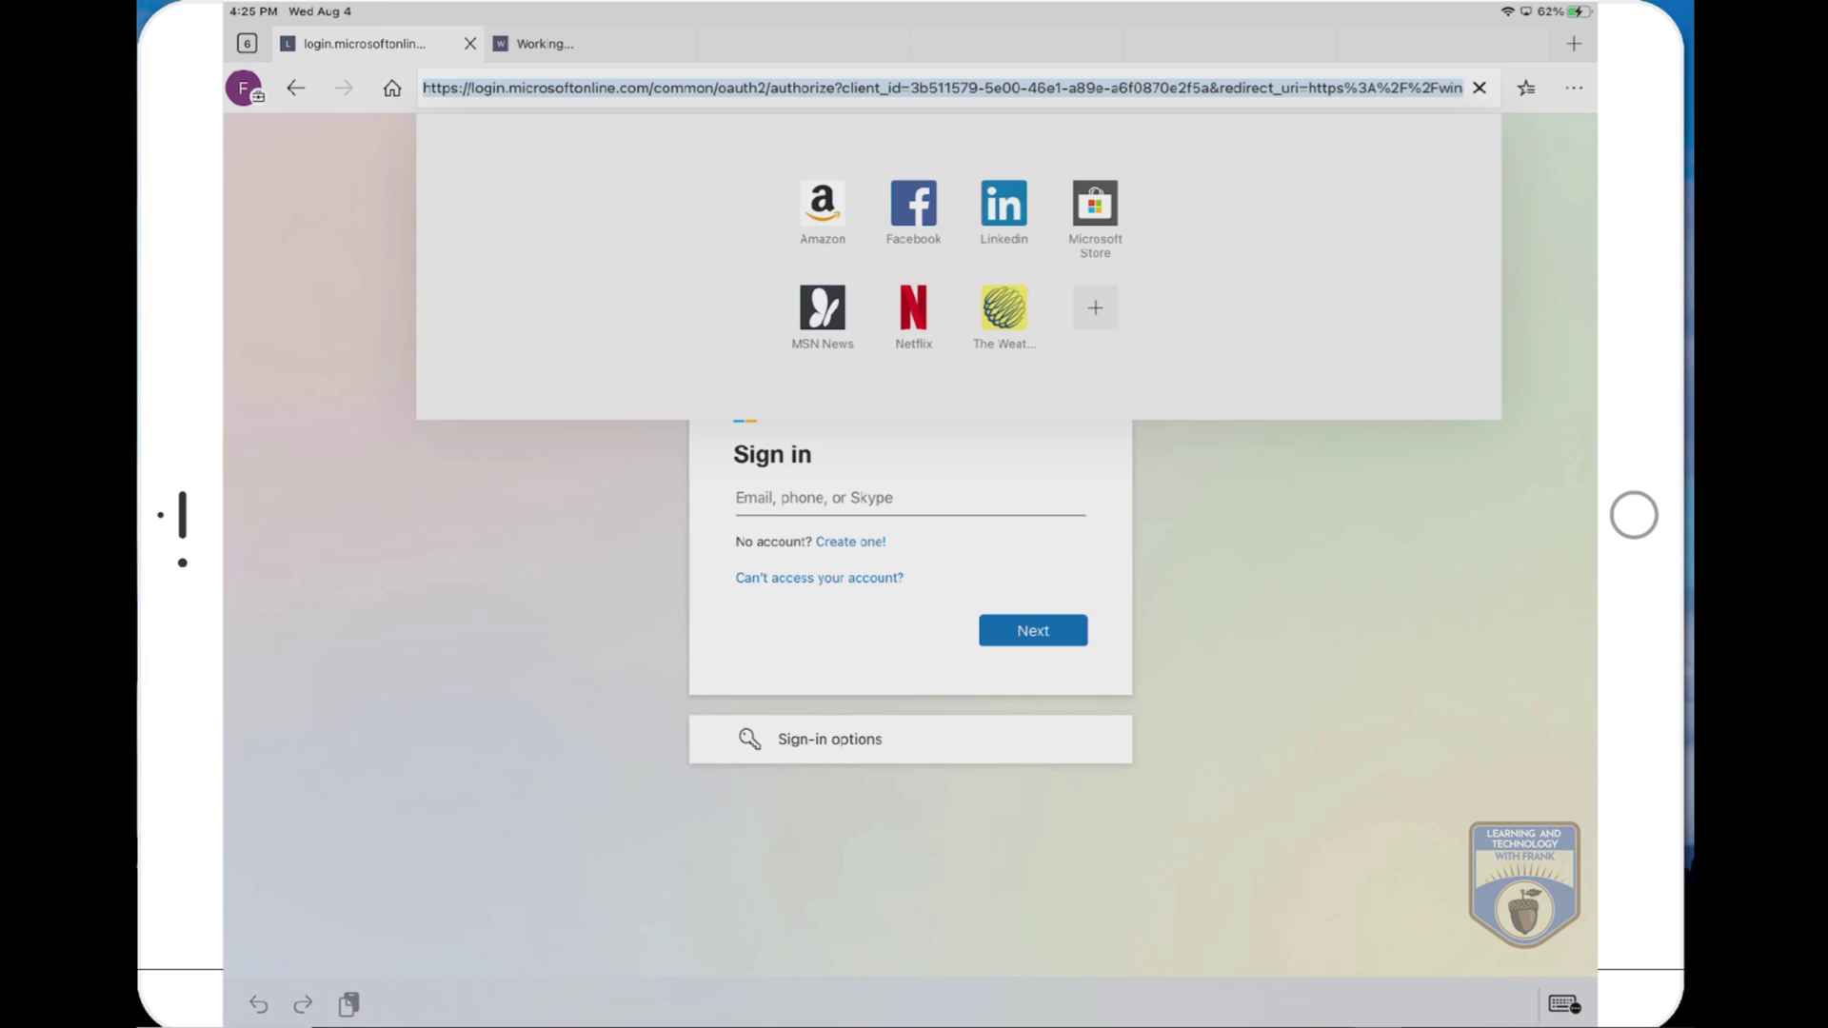
text(wind)
key(Return)
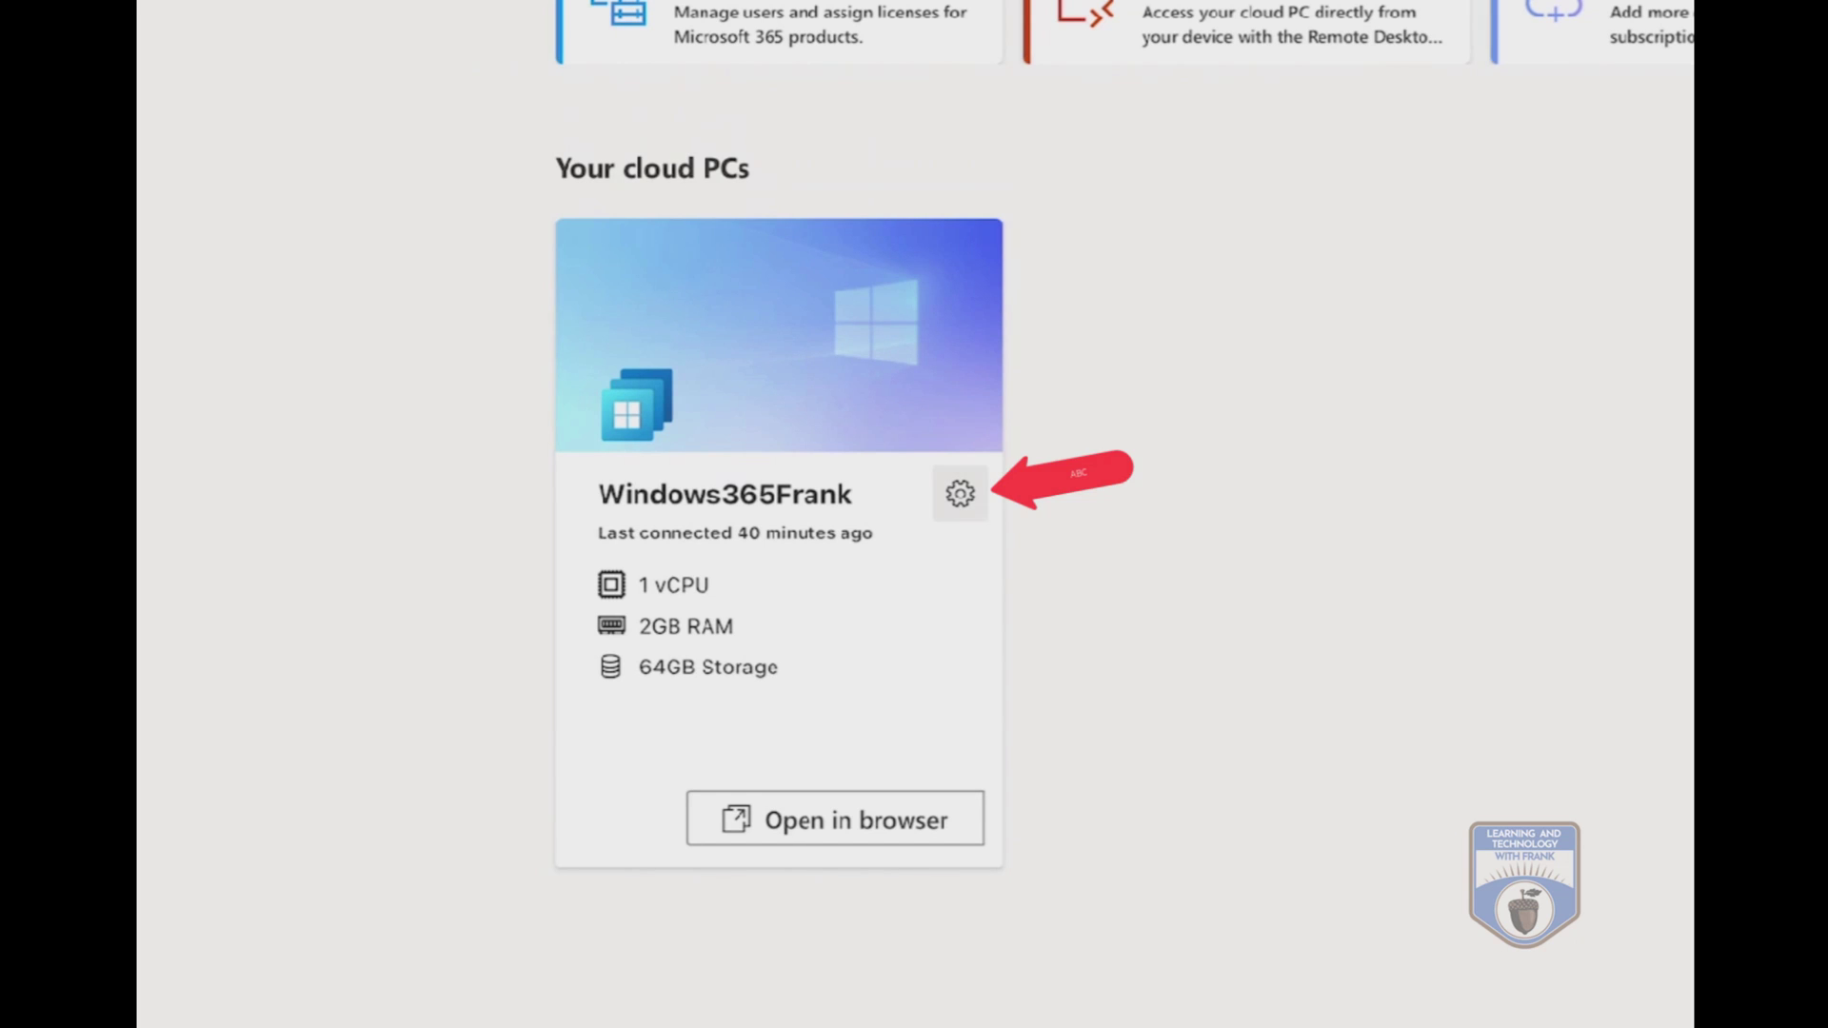
click(960, 493)
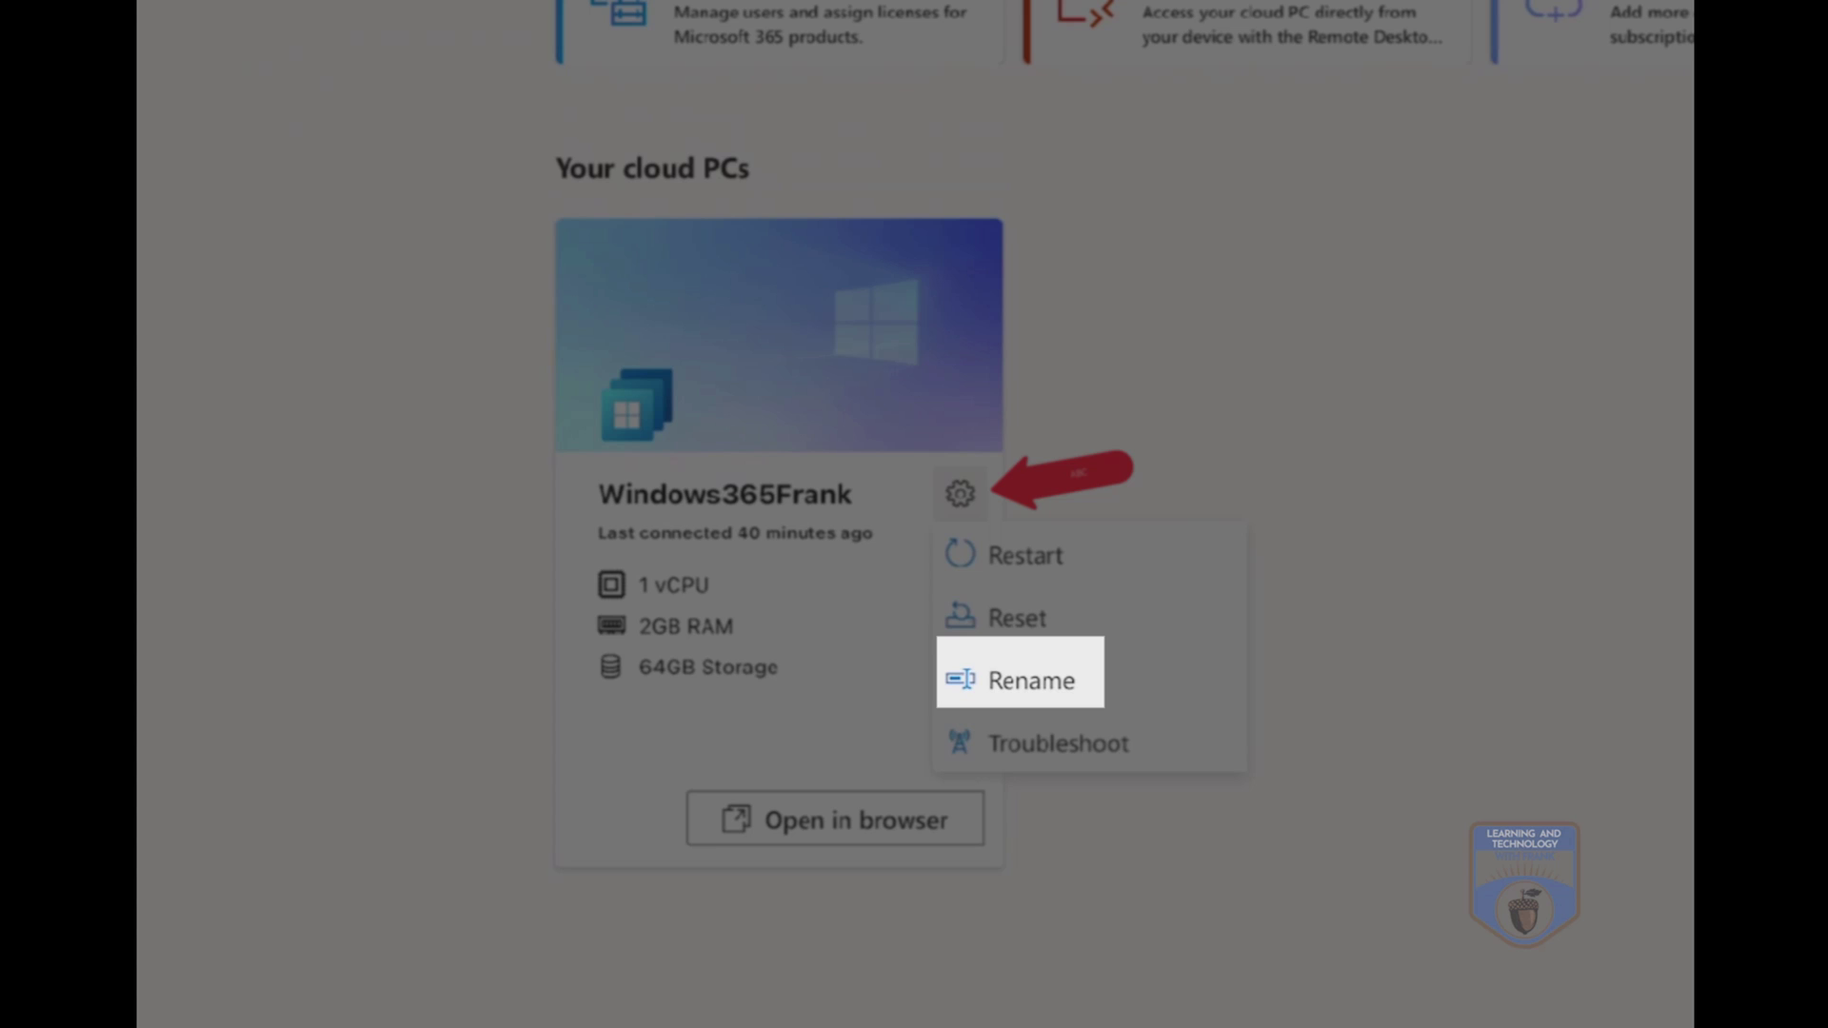
key(Escape)
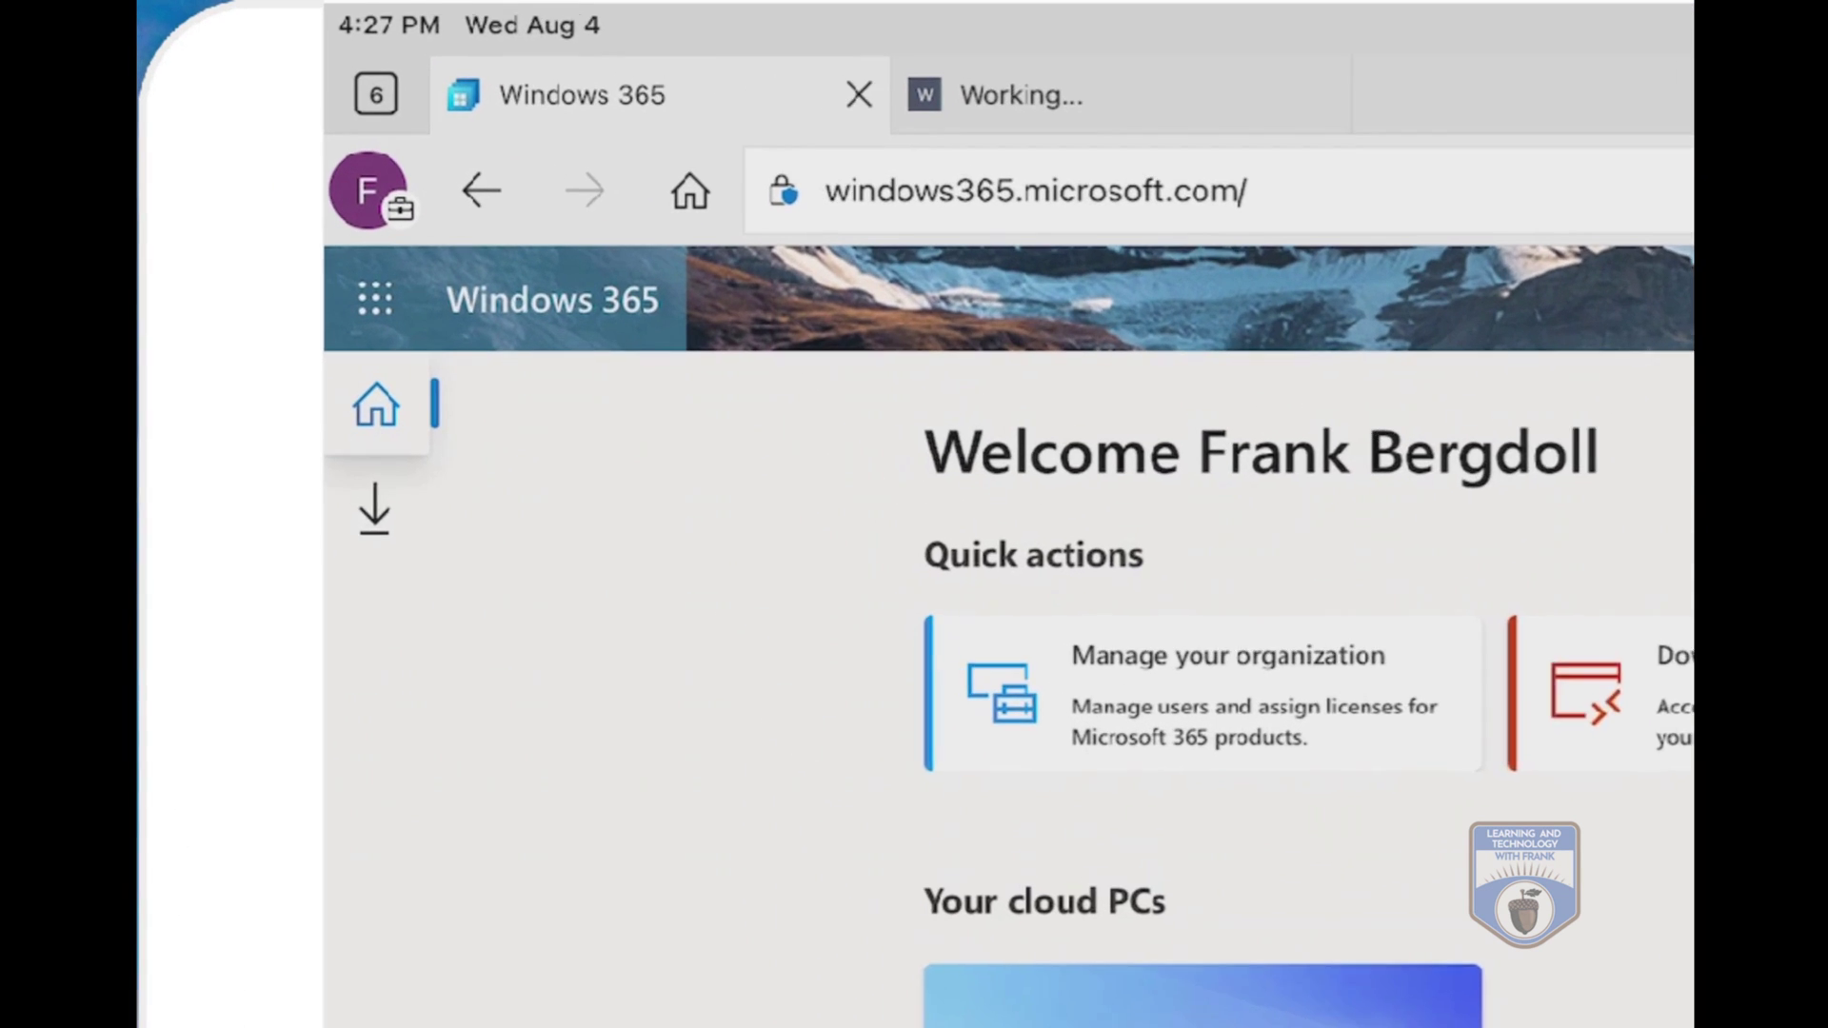
click(247, 138)
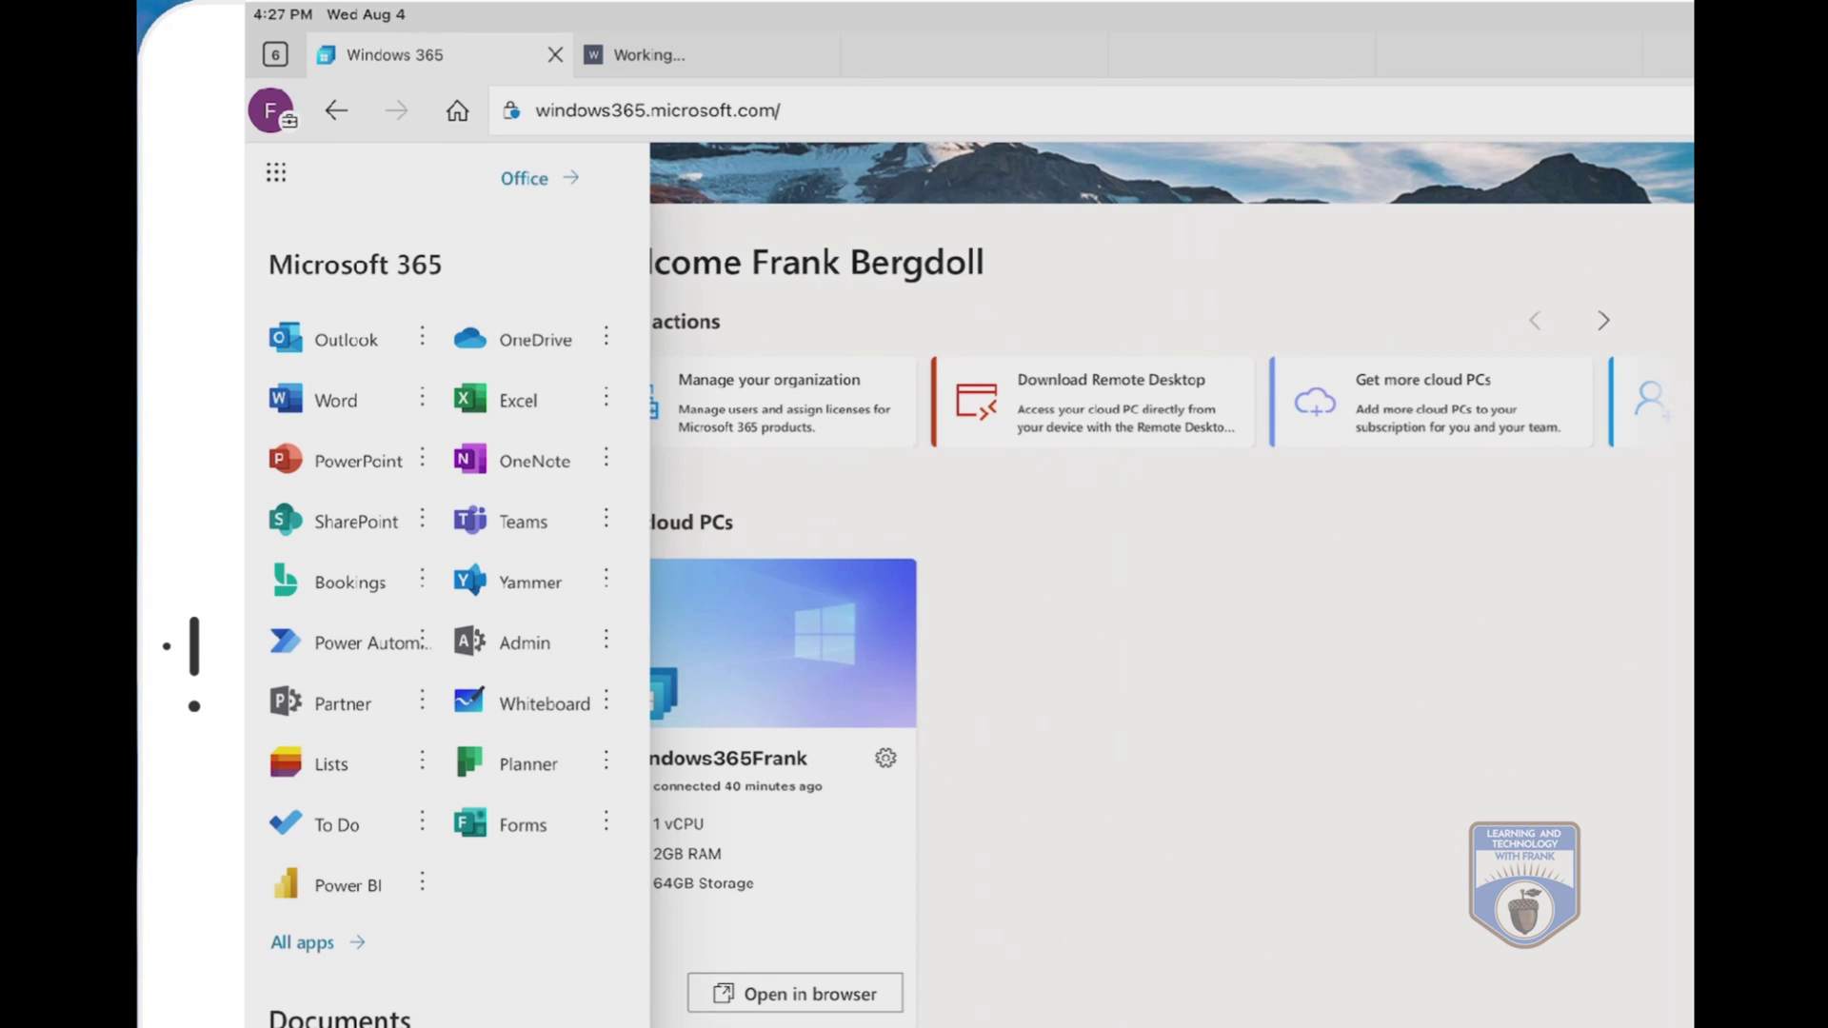
click(302, 942)
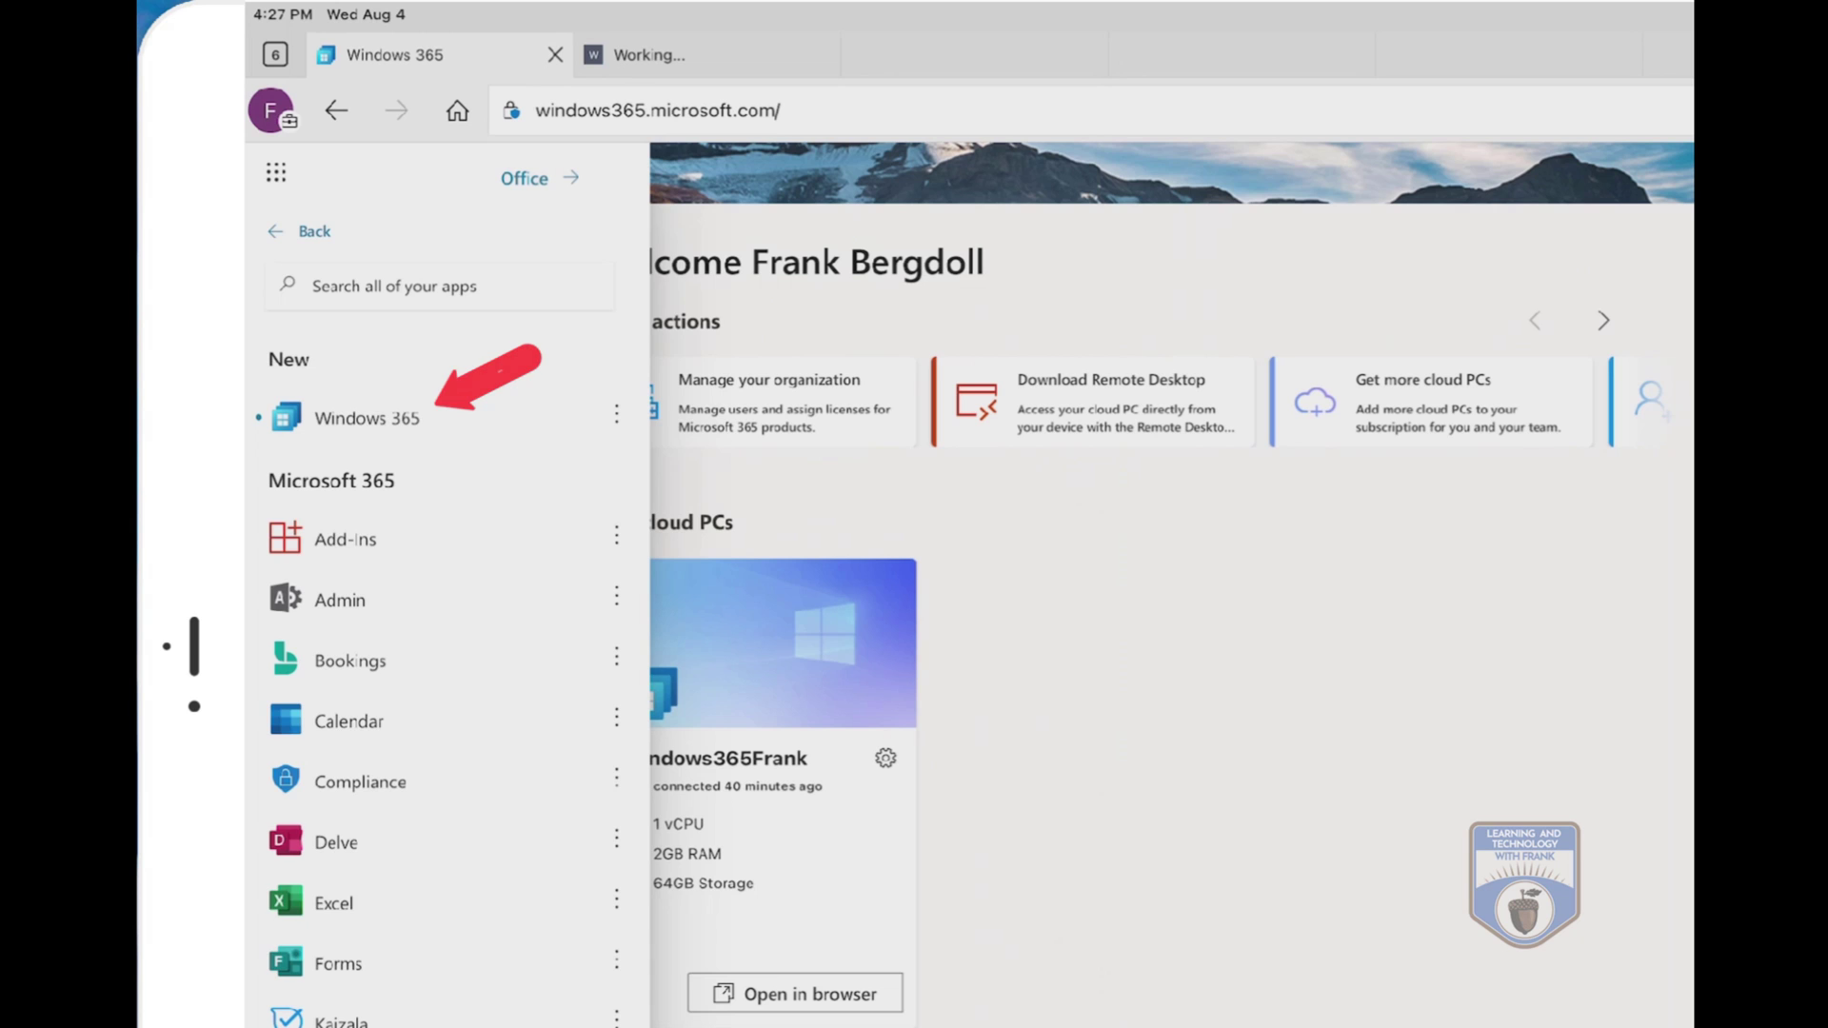
click(366, 418)
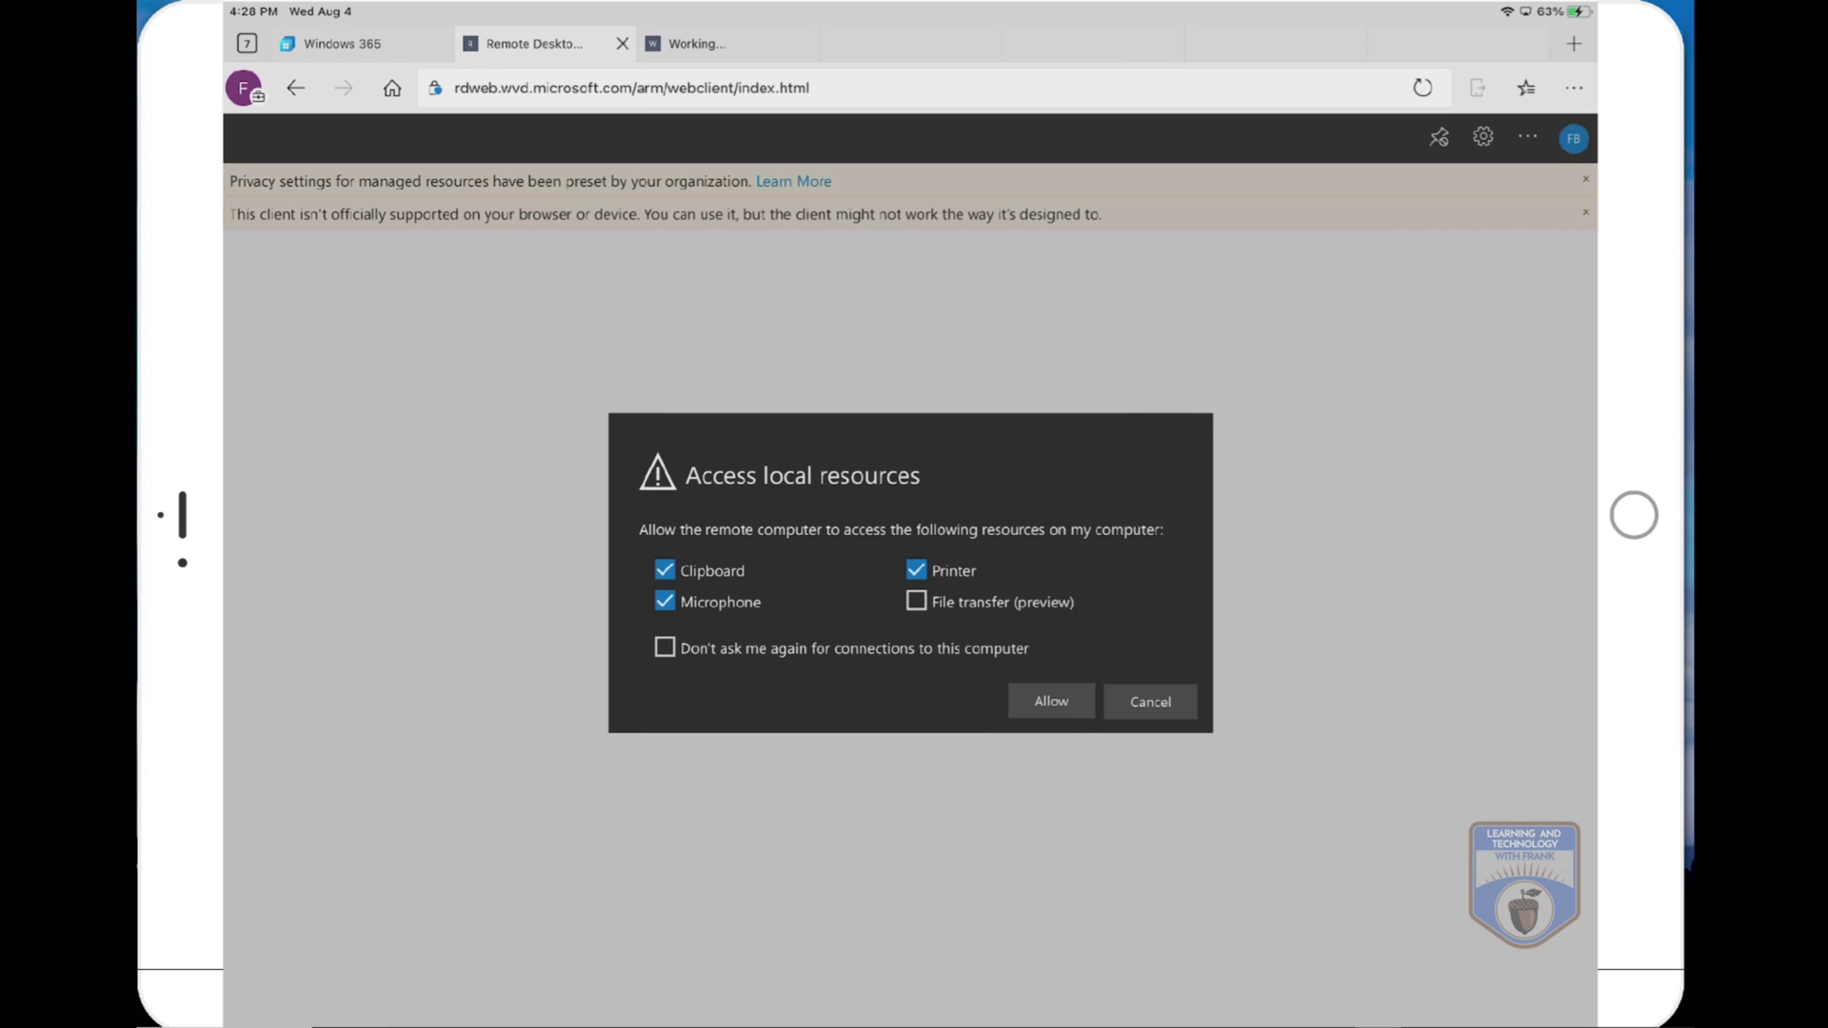
Step: Allow the cloud PC clipboard, printer and microphone access, then scroll the portal page
click(1051, 701)
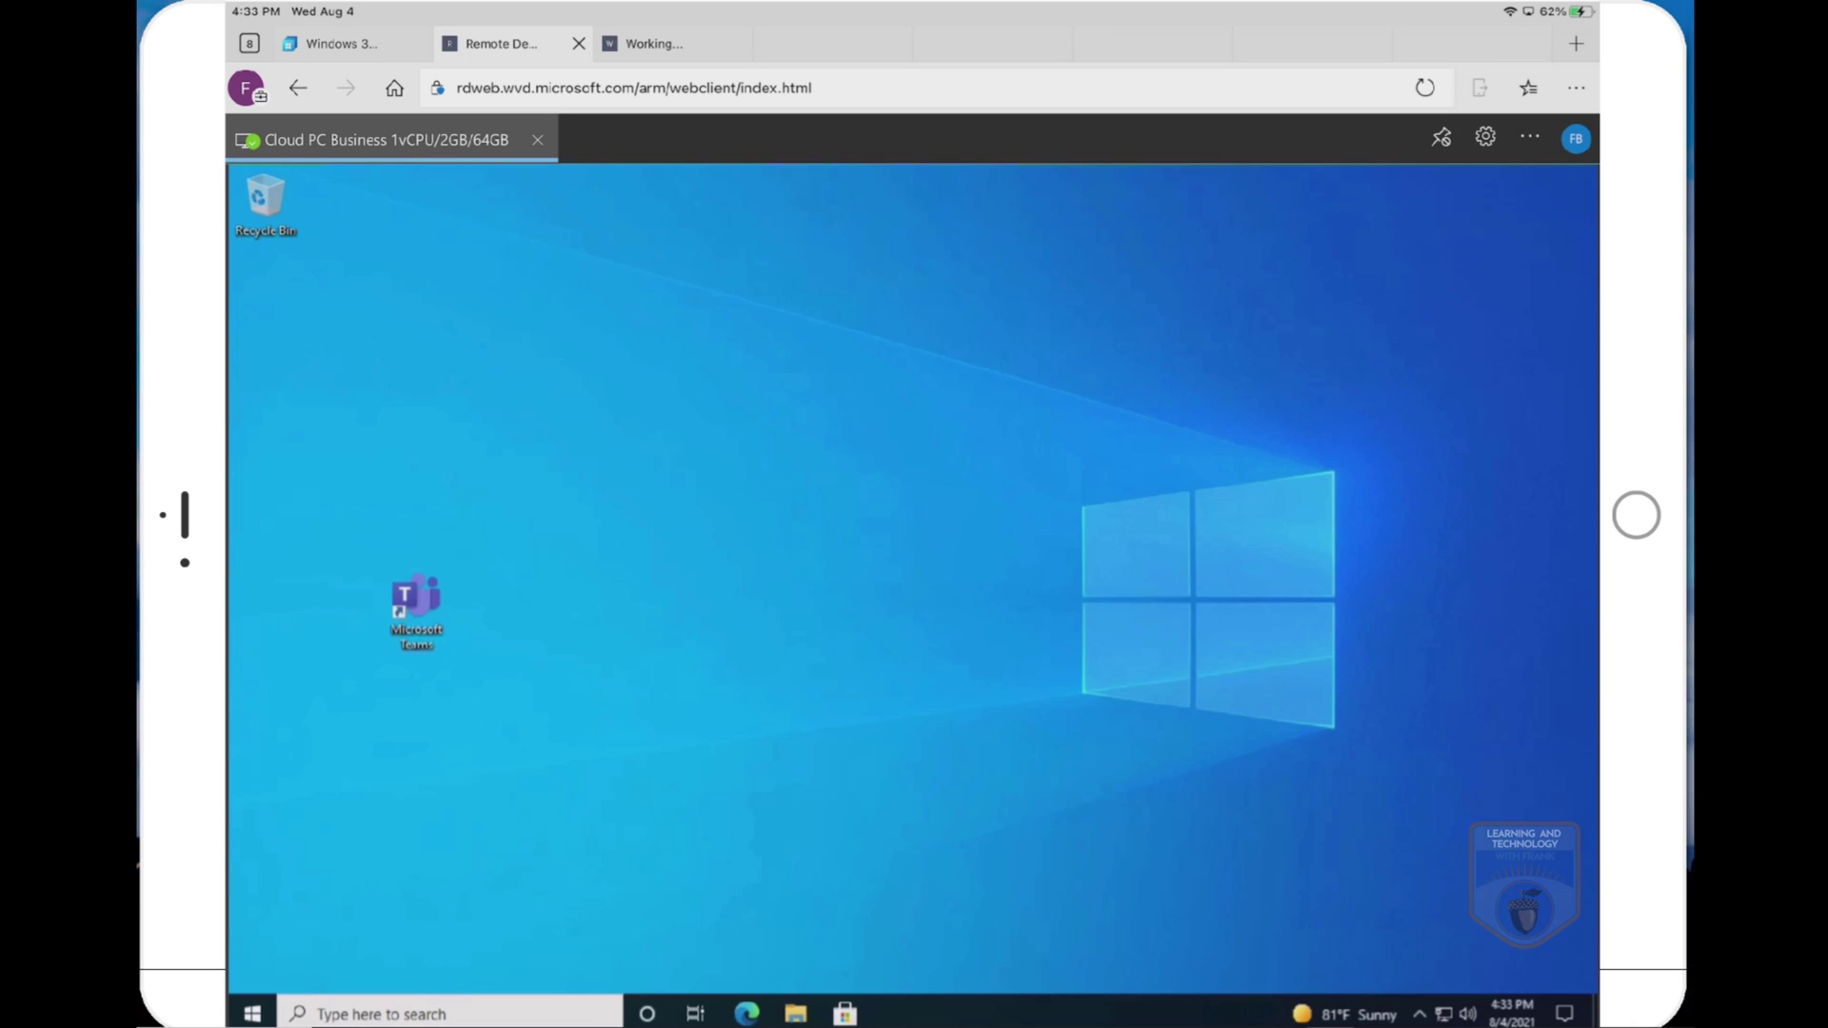
scroll(912, 571, down, 2)
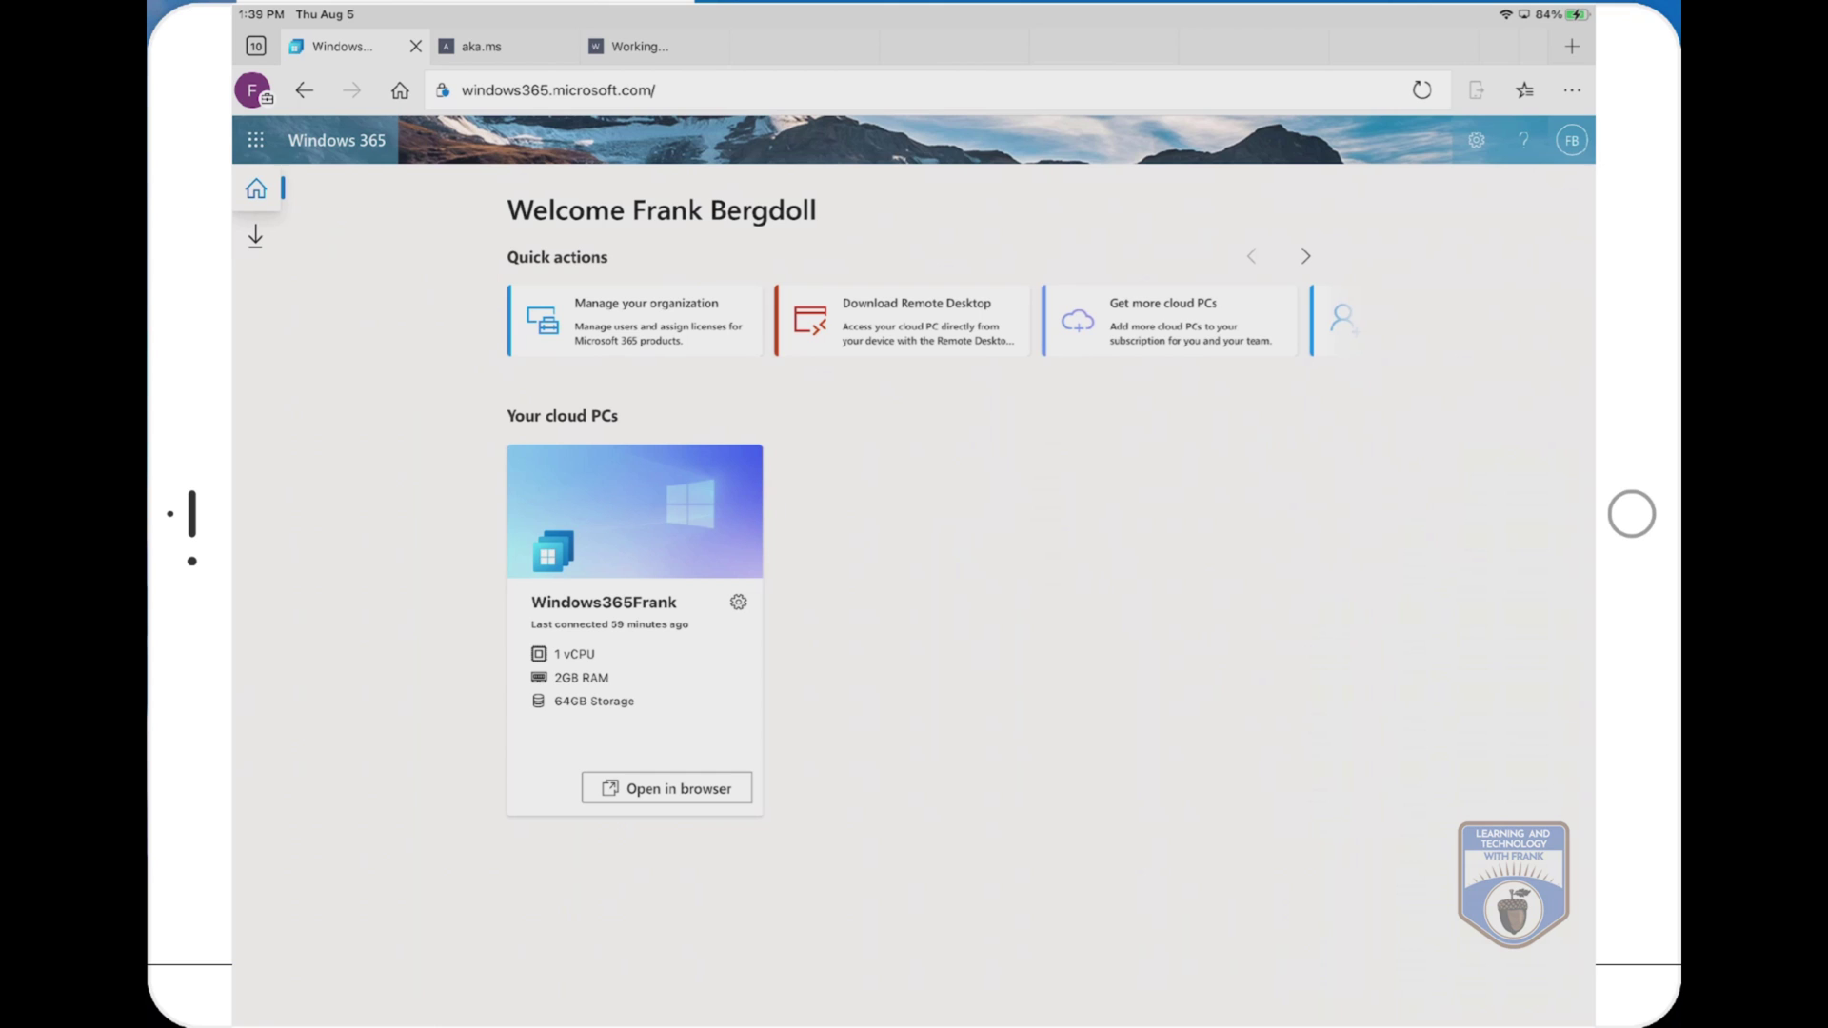
Step: Copy the workspace subscription URL, then launch Microsoft Remote Desktop from its App Store page
click(255, 236)
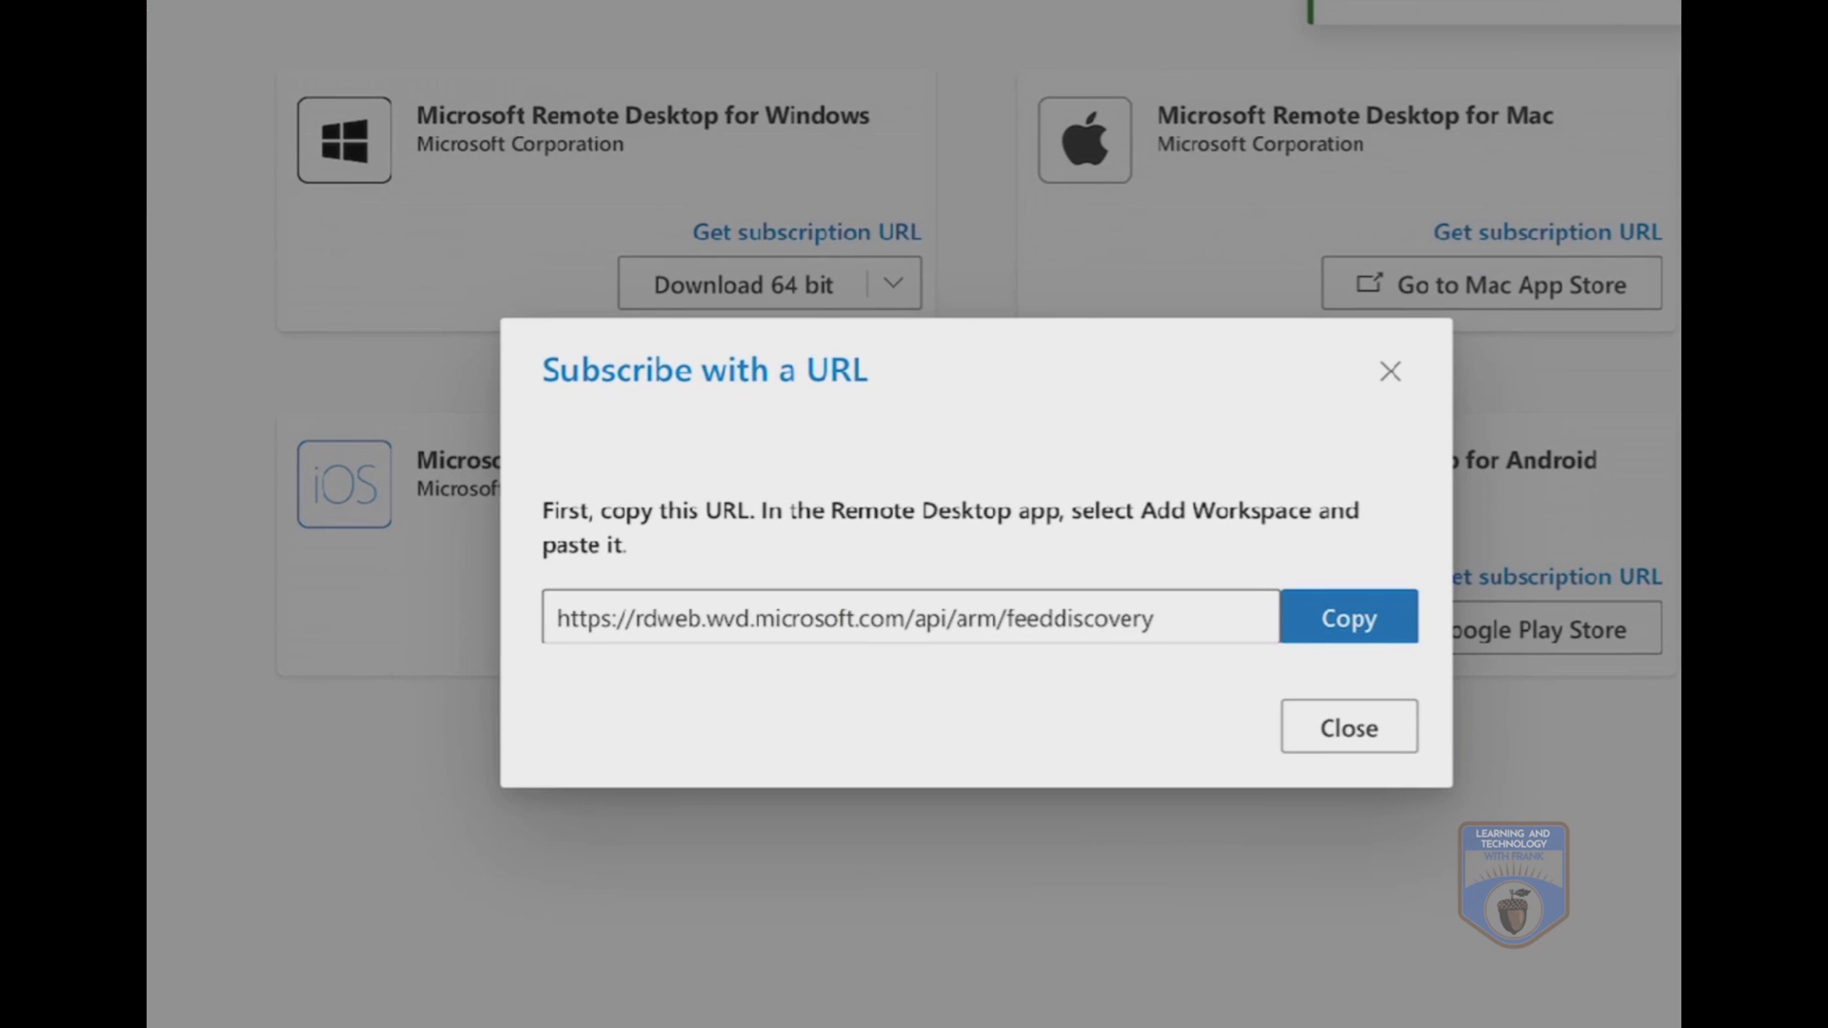
key(Escape)
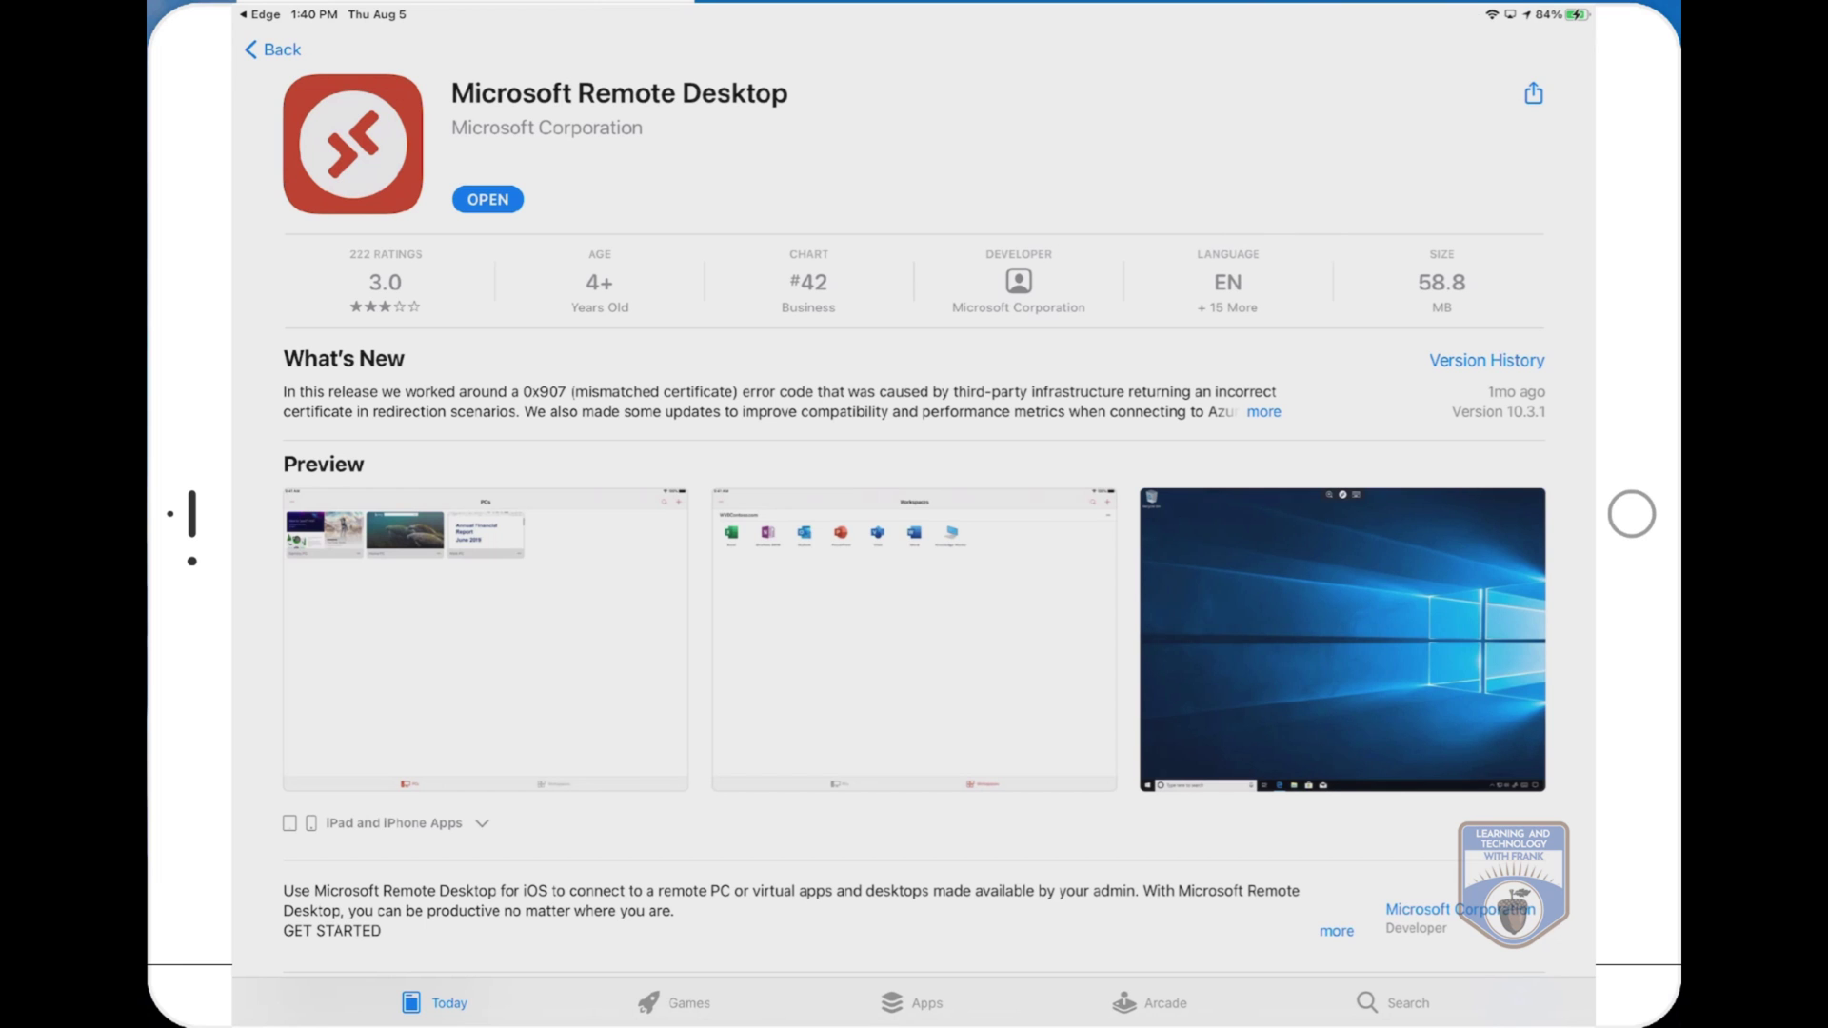
click(487, 199)
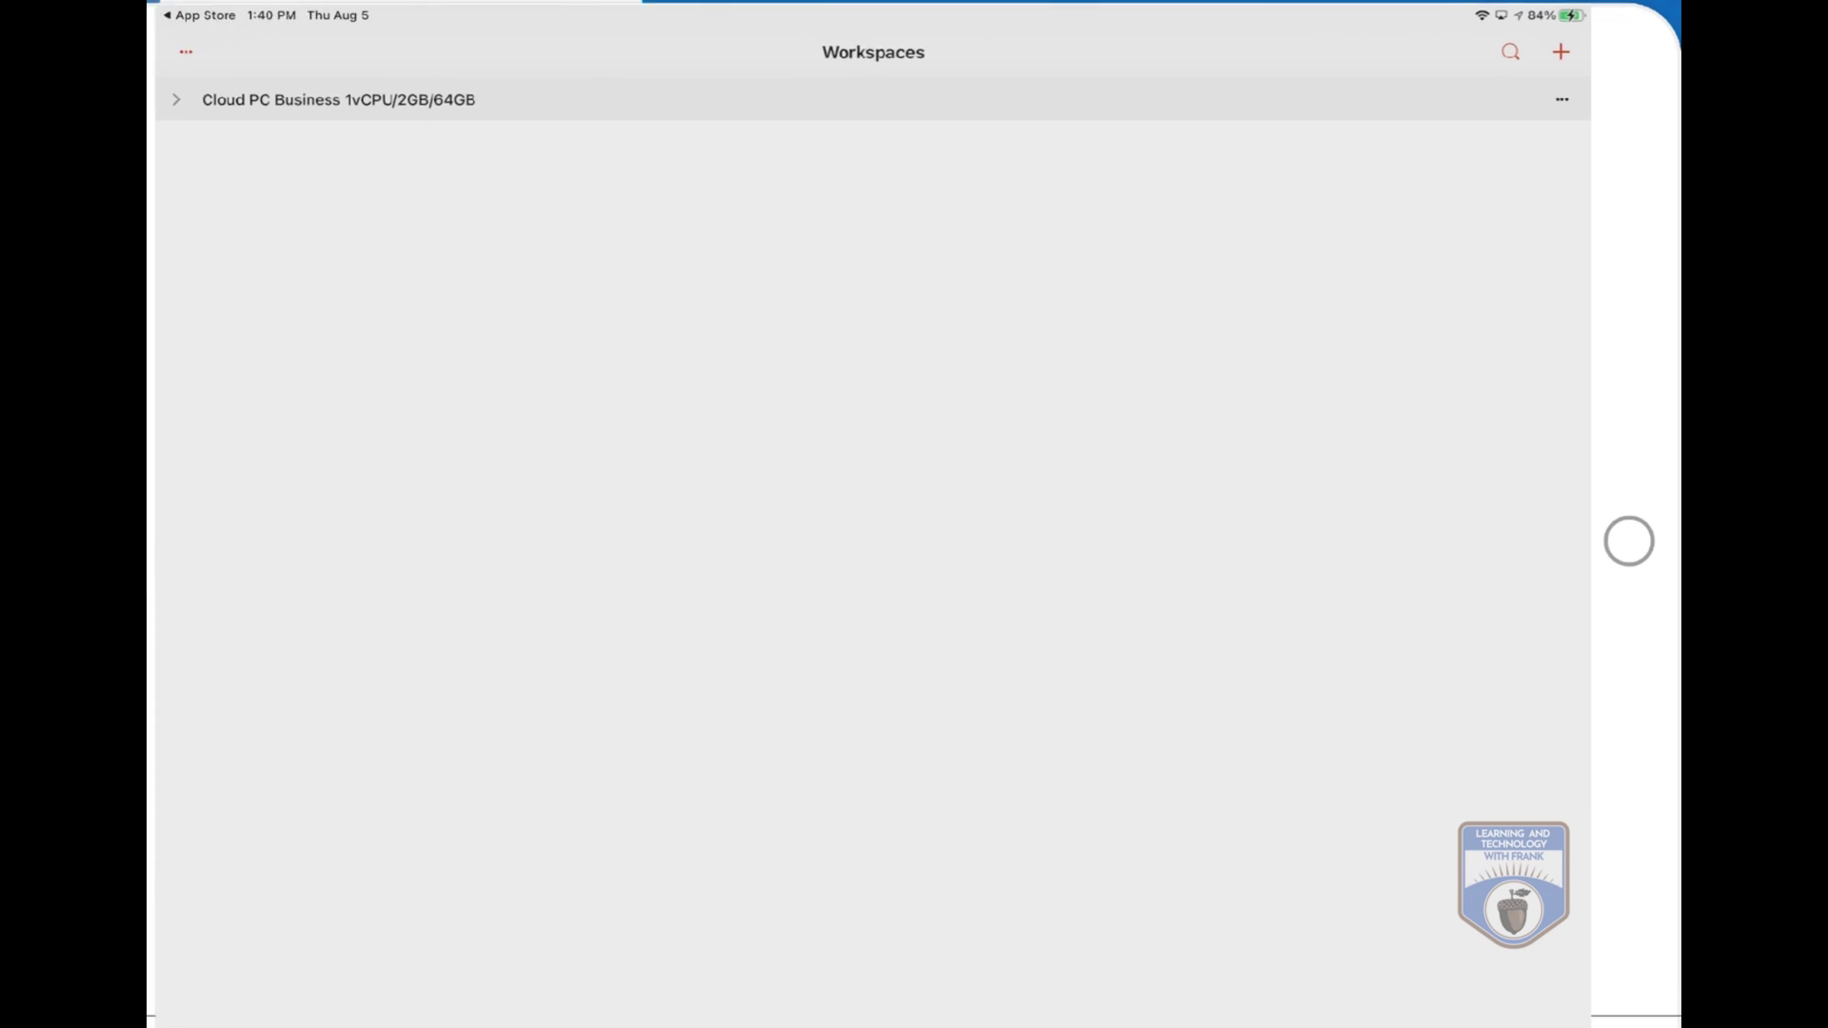
Step: Add a new workspace by pasting the copied subscription URL into the URL field
click(1566, 49)
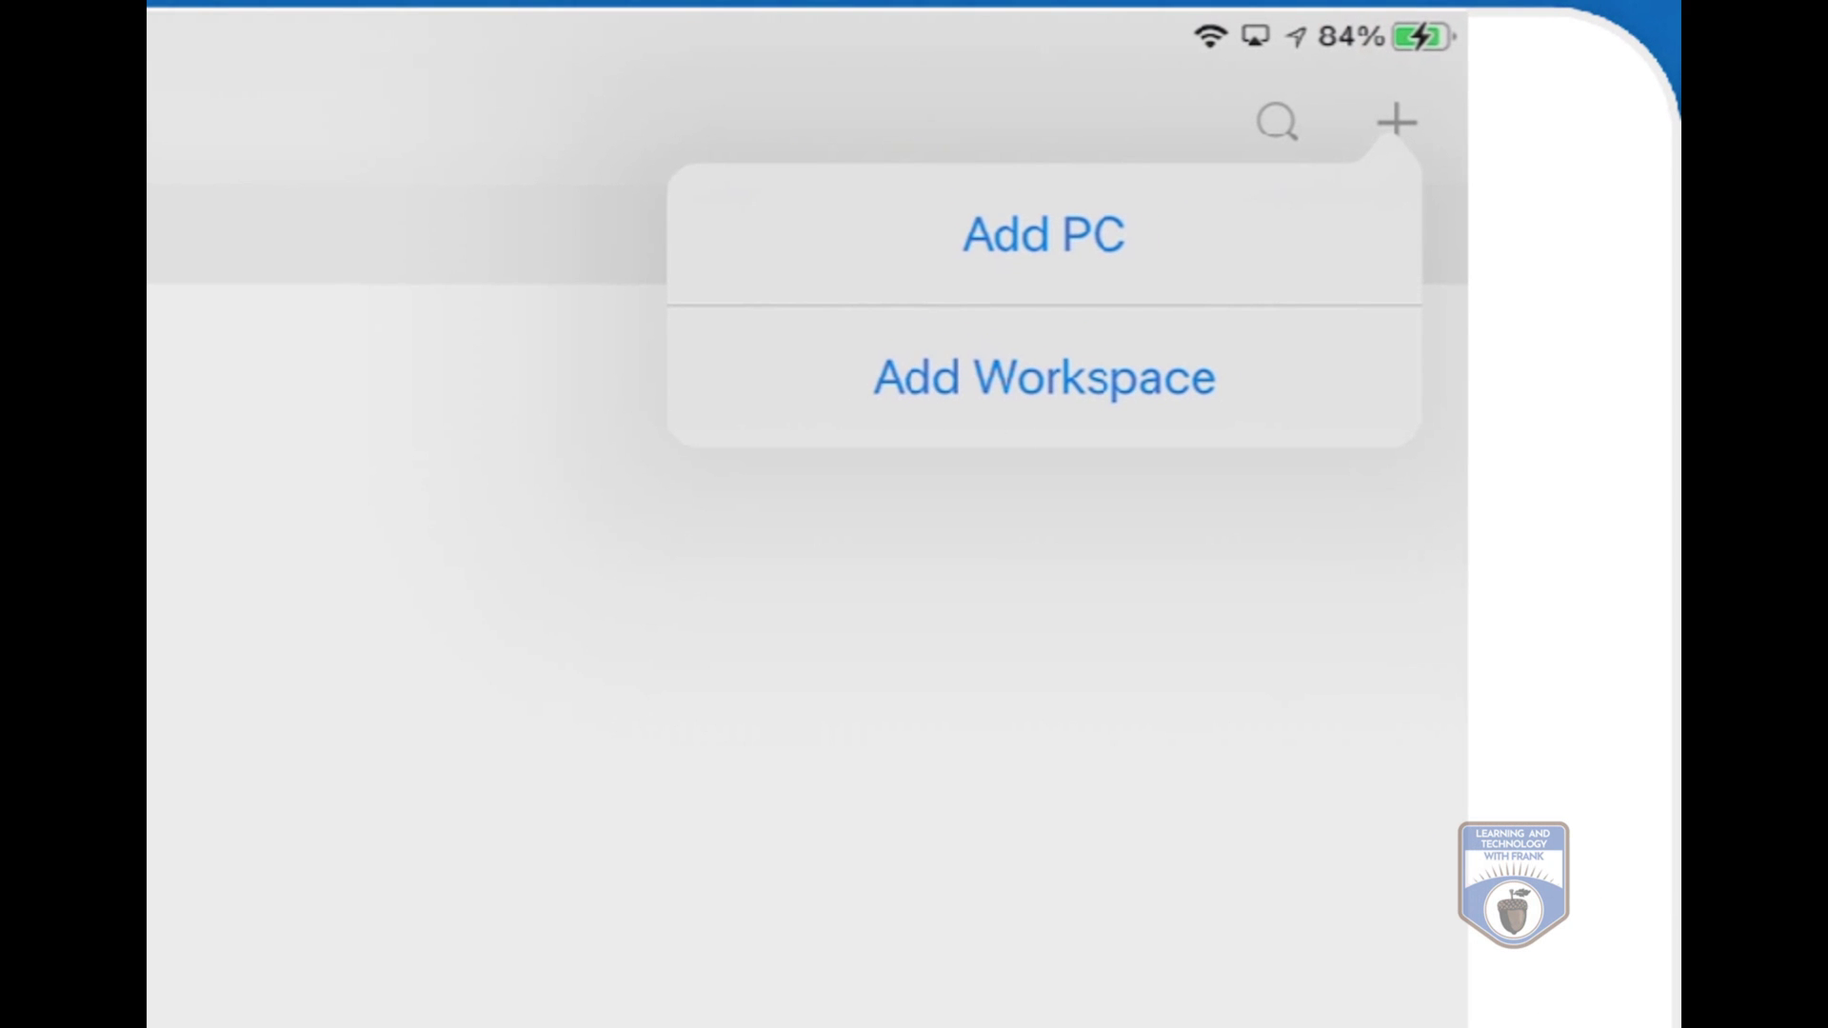
click(1044, 377)
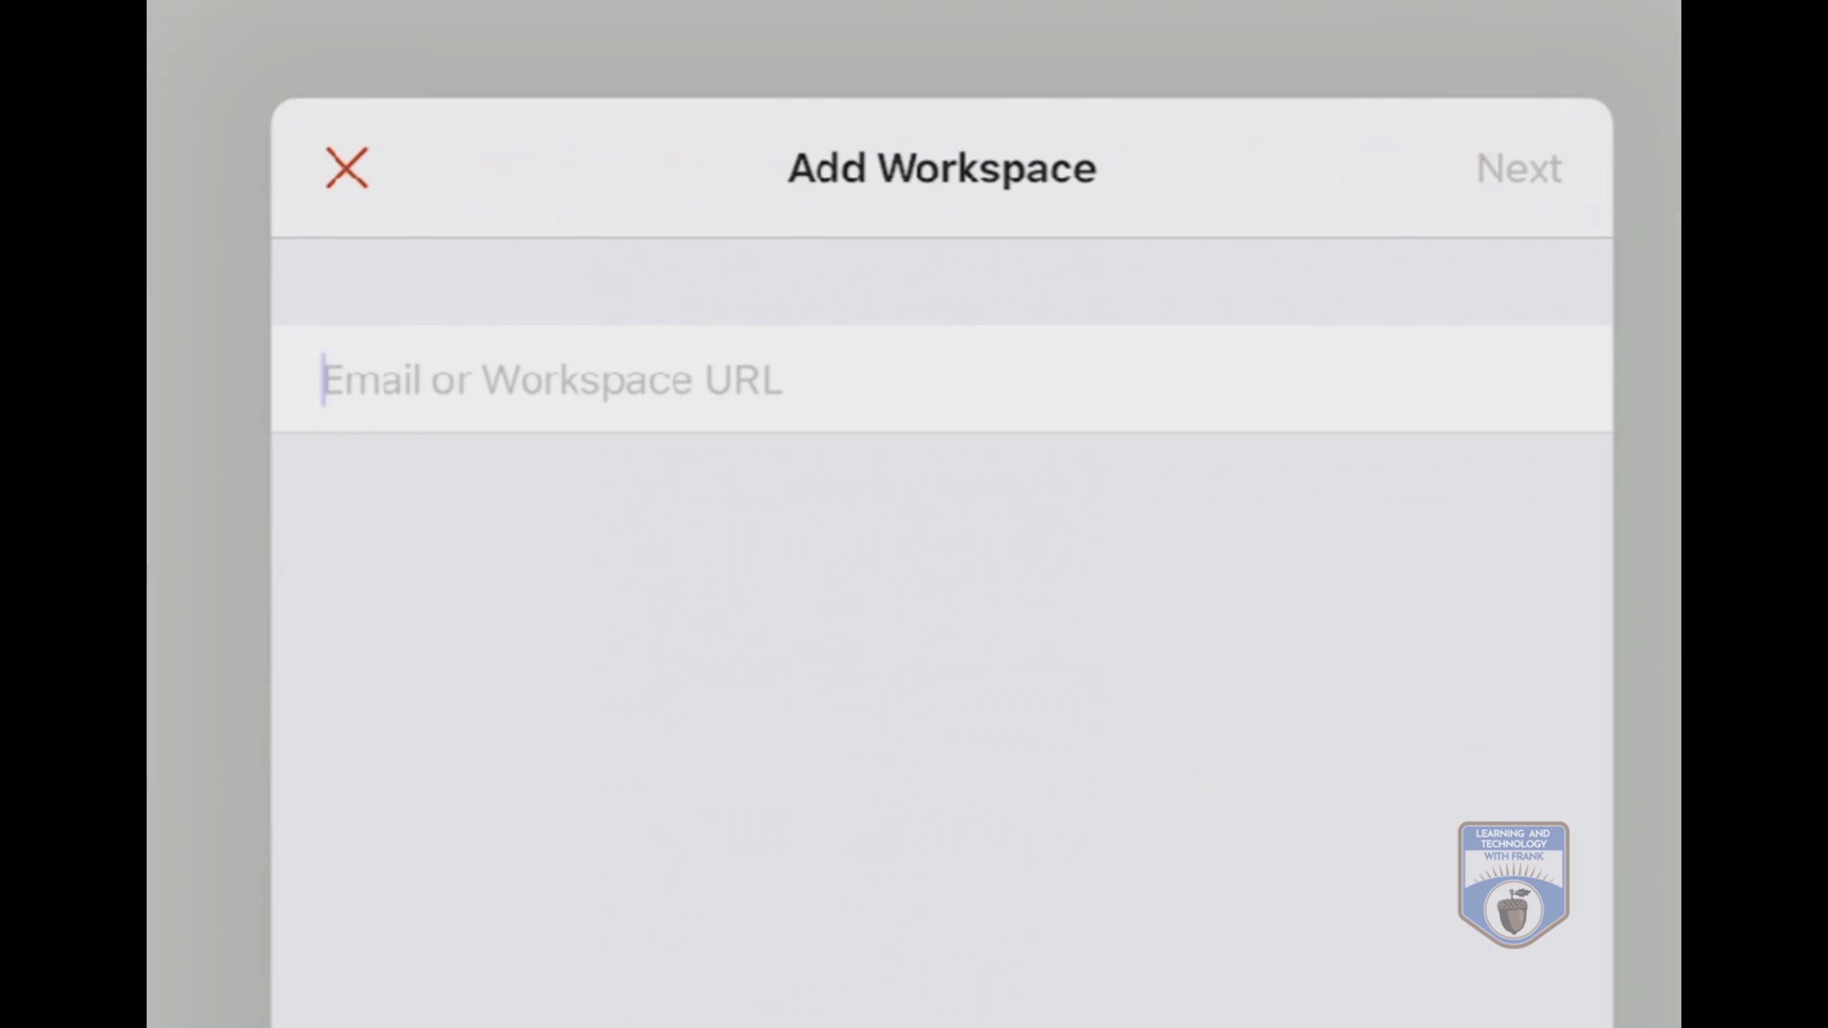
click(324, 380)
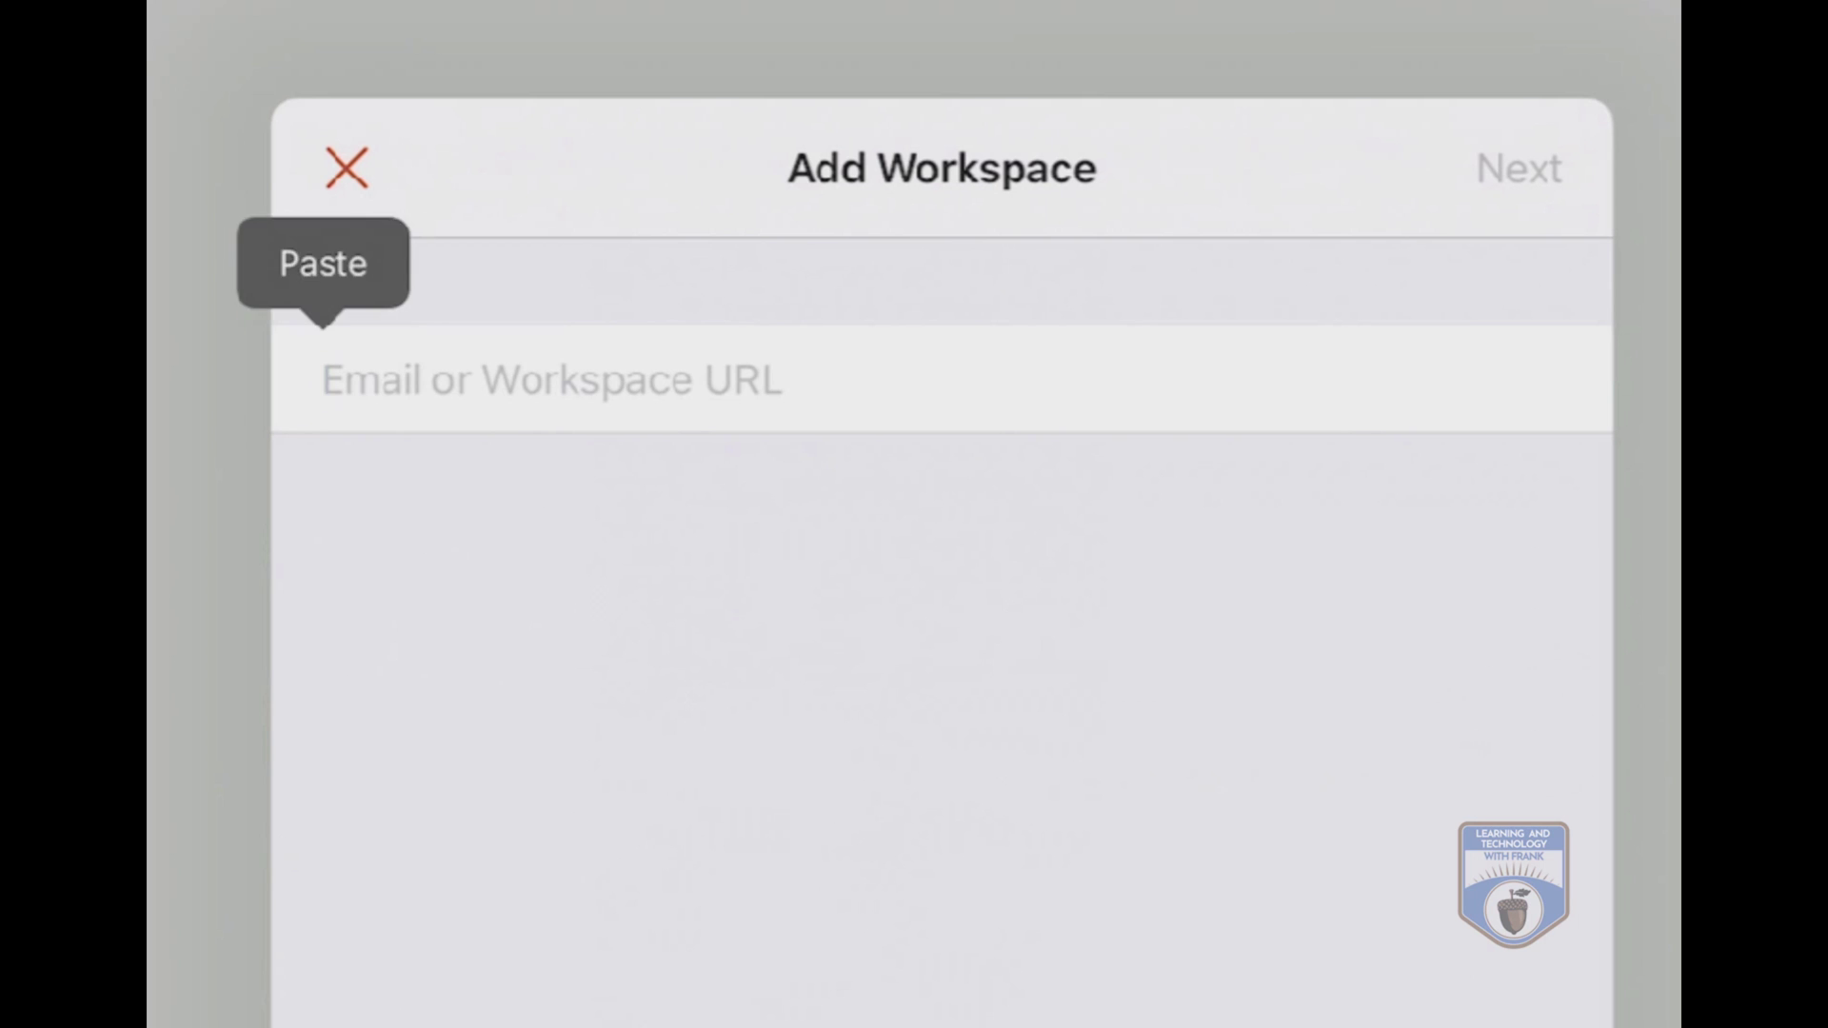
click(323, 263)
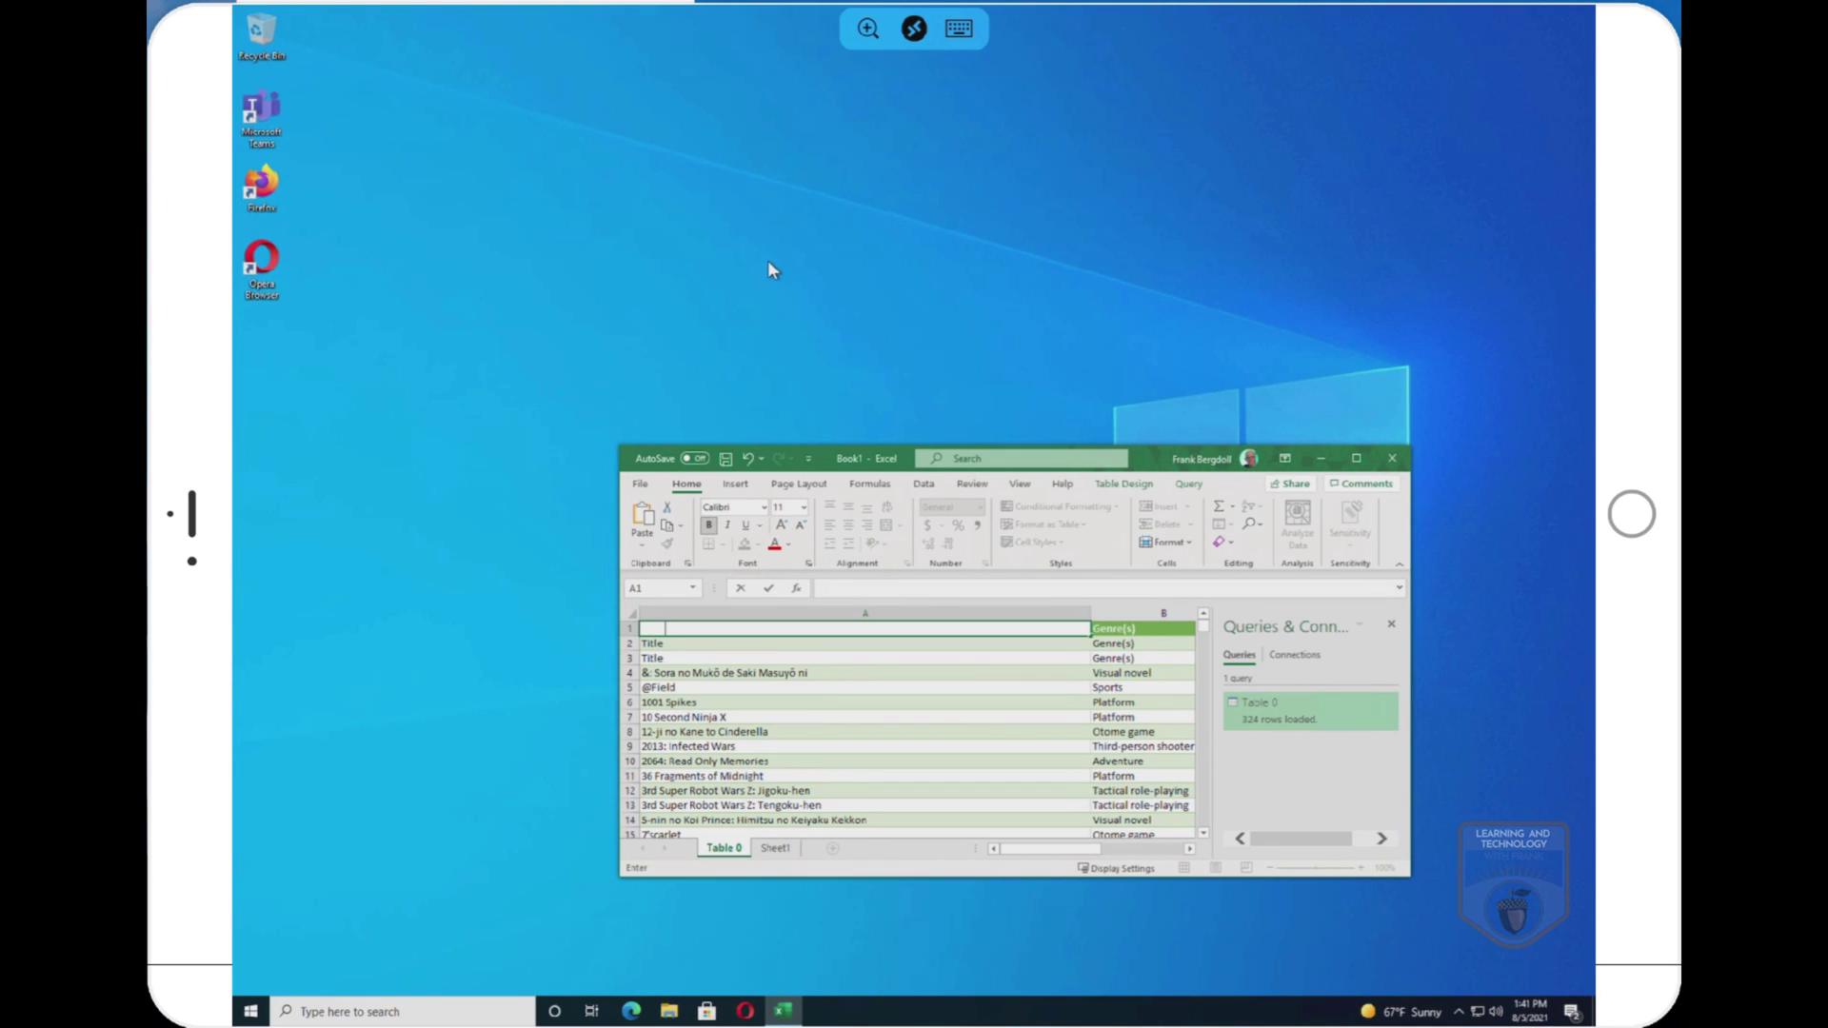
Step: Drag the Excel window up and left, then launch an app from the cloud PC taskbar
drag(857, 458, 639, 222)
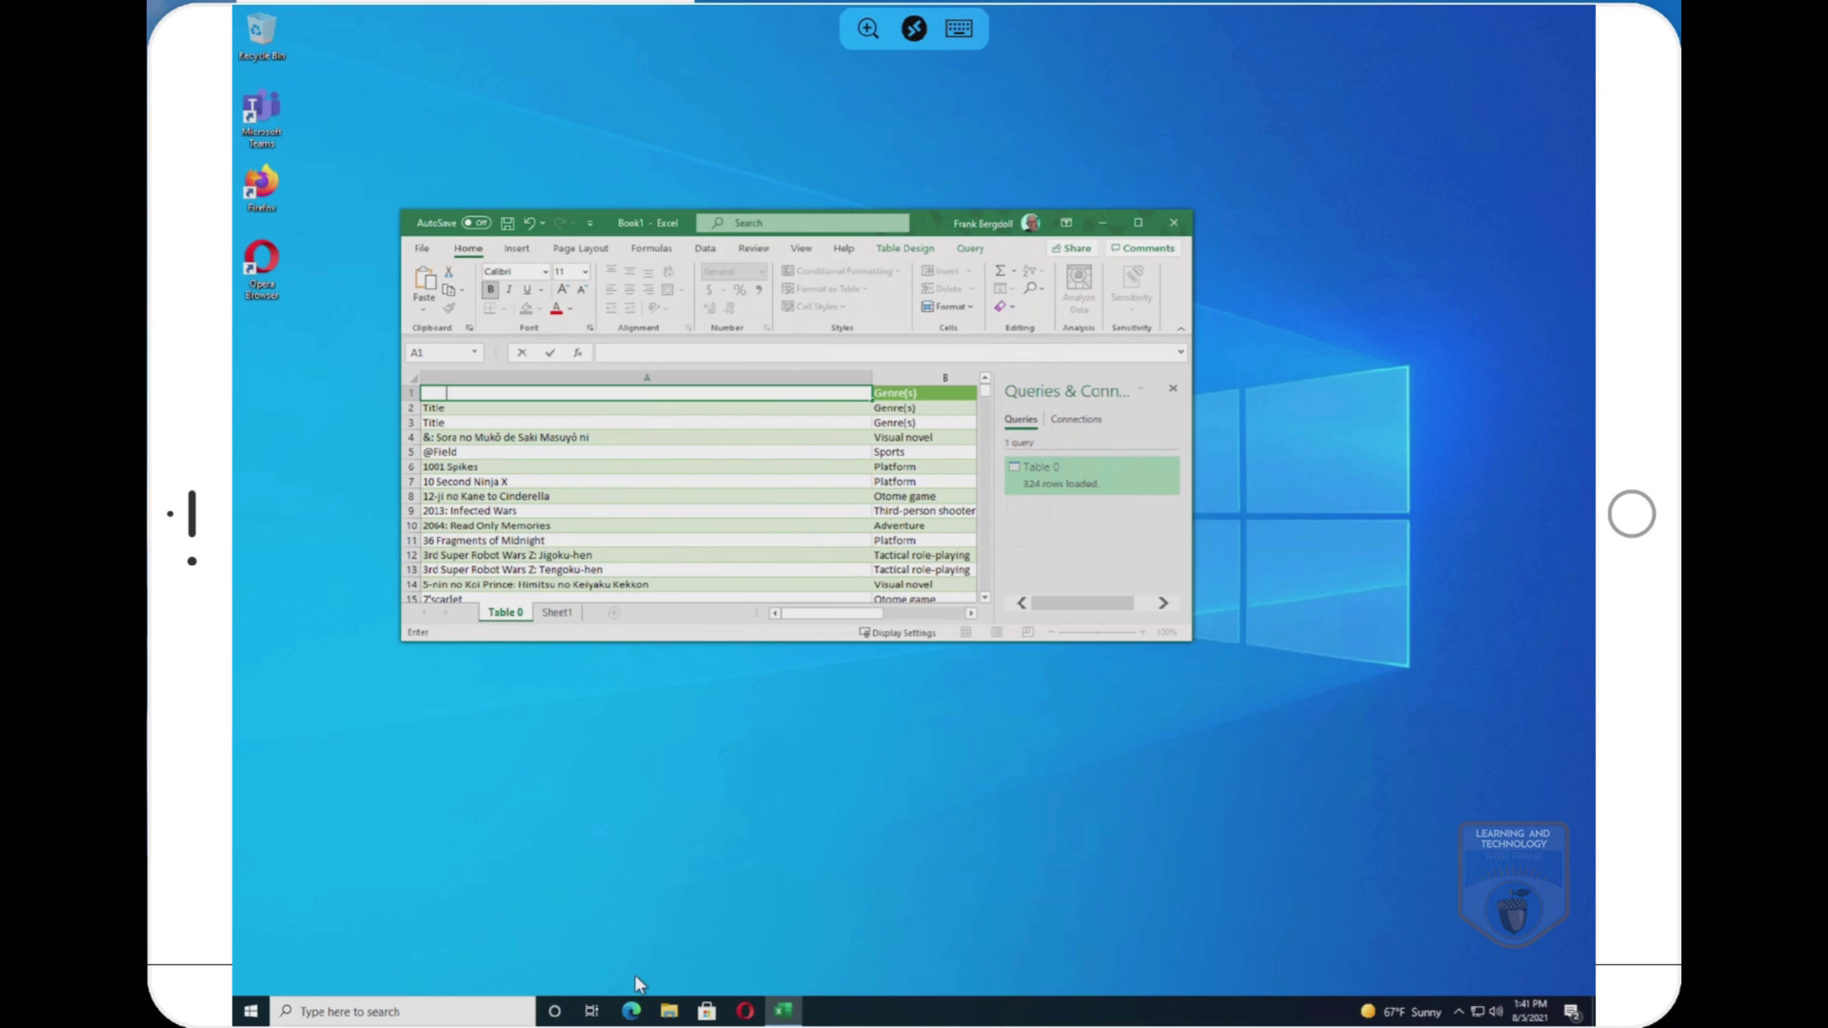
click(631, 1010)
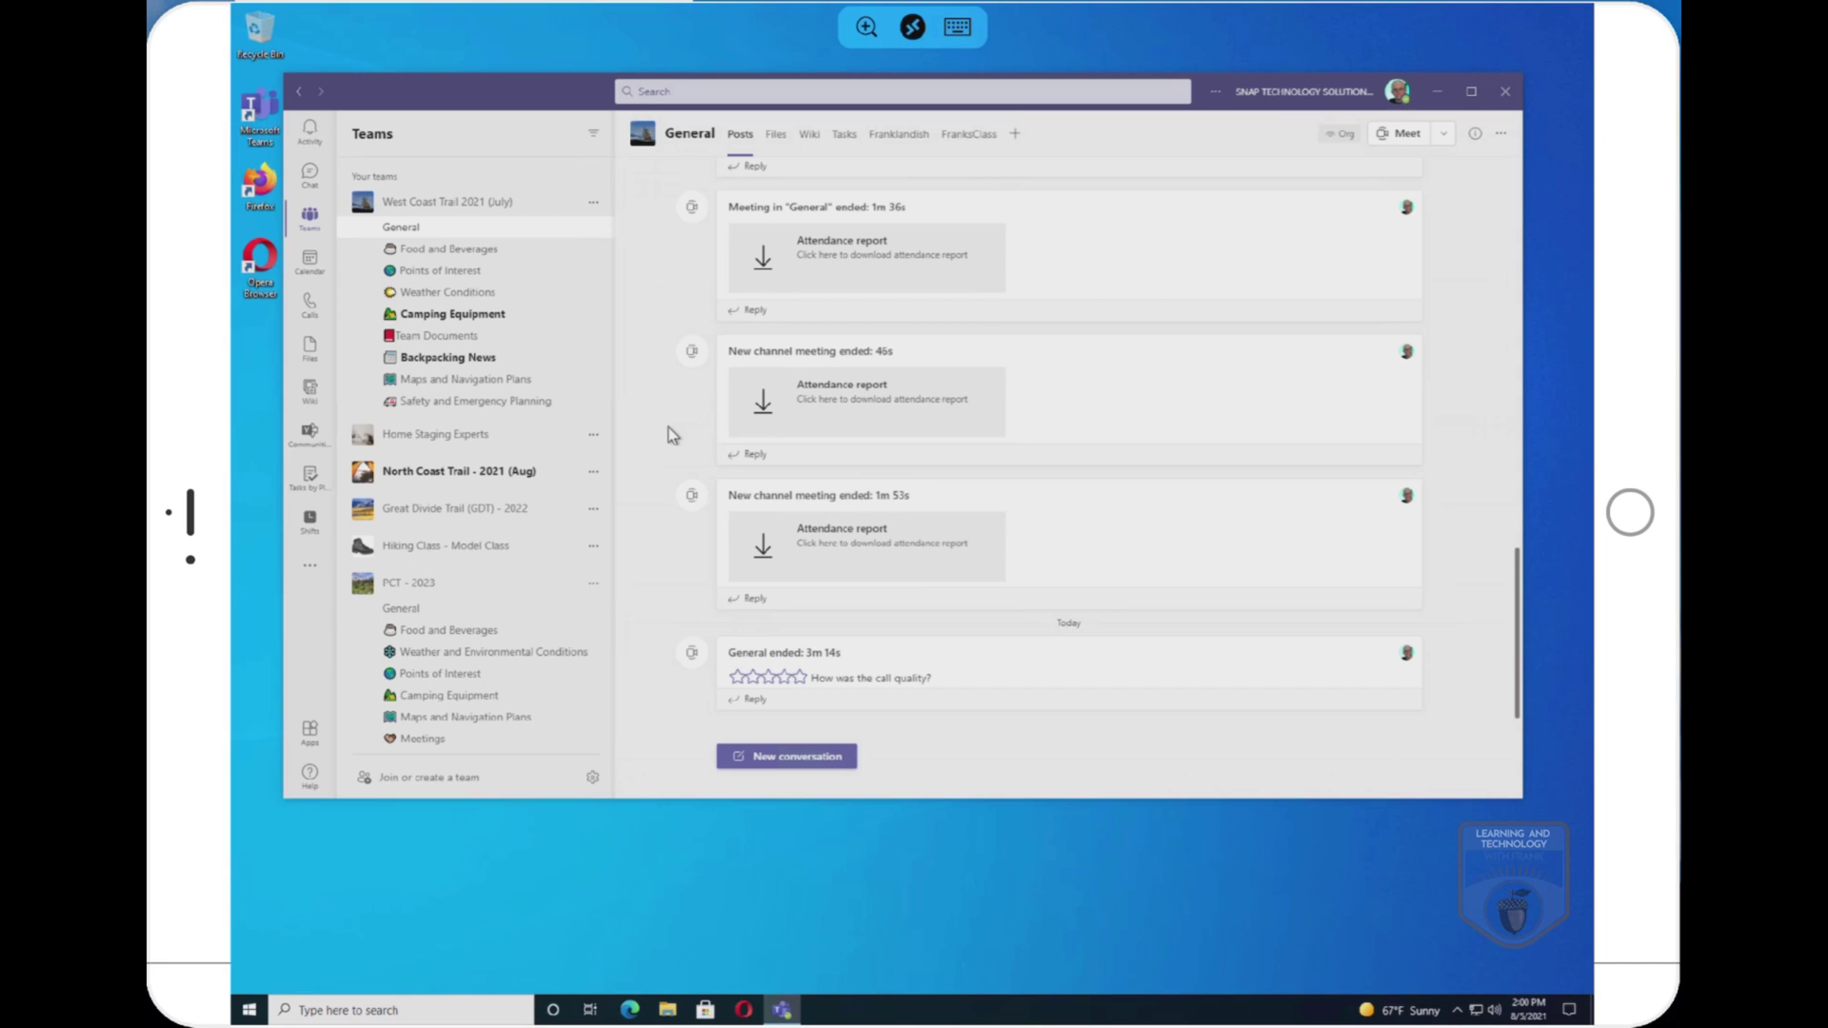
Step: Open the contact's conversation in Teams Chat and start a video call to them
click(317, 188)
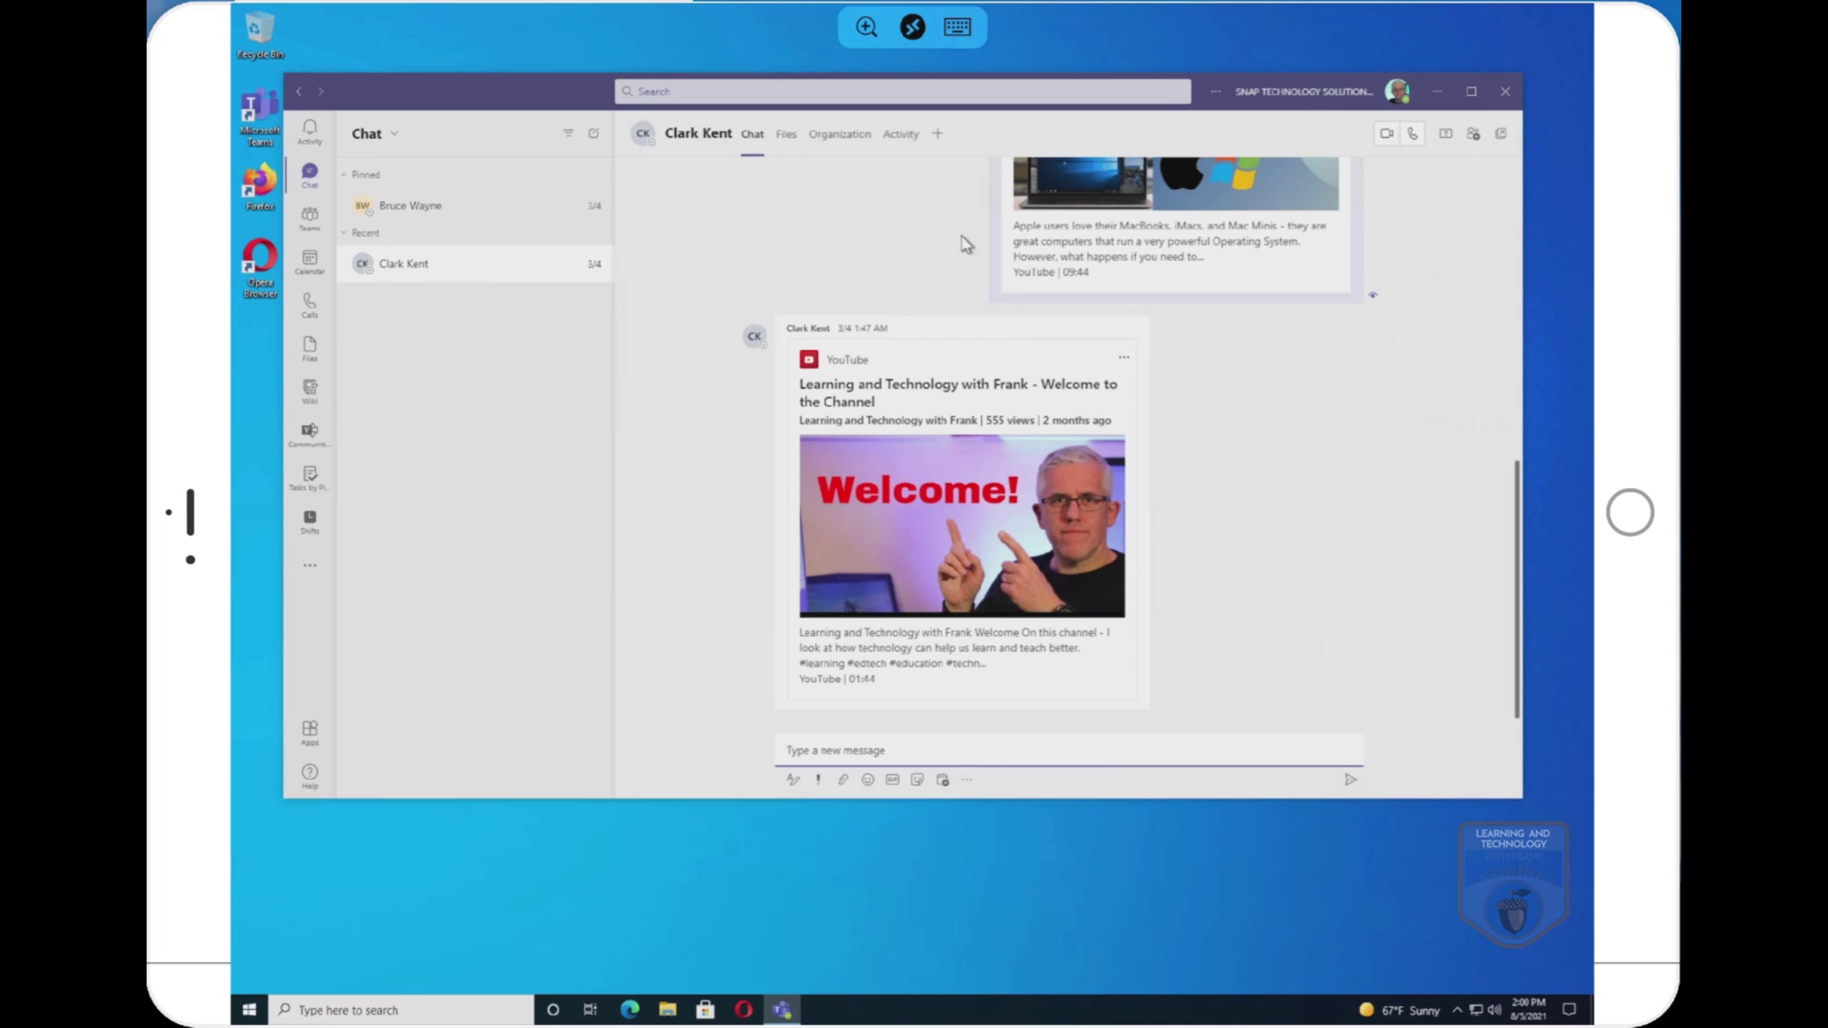
click(1385, 139)
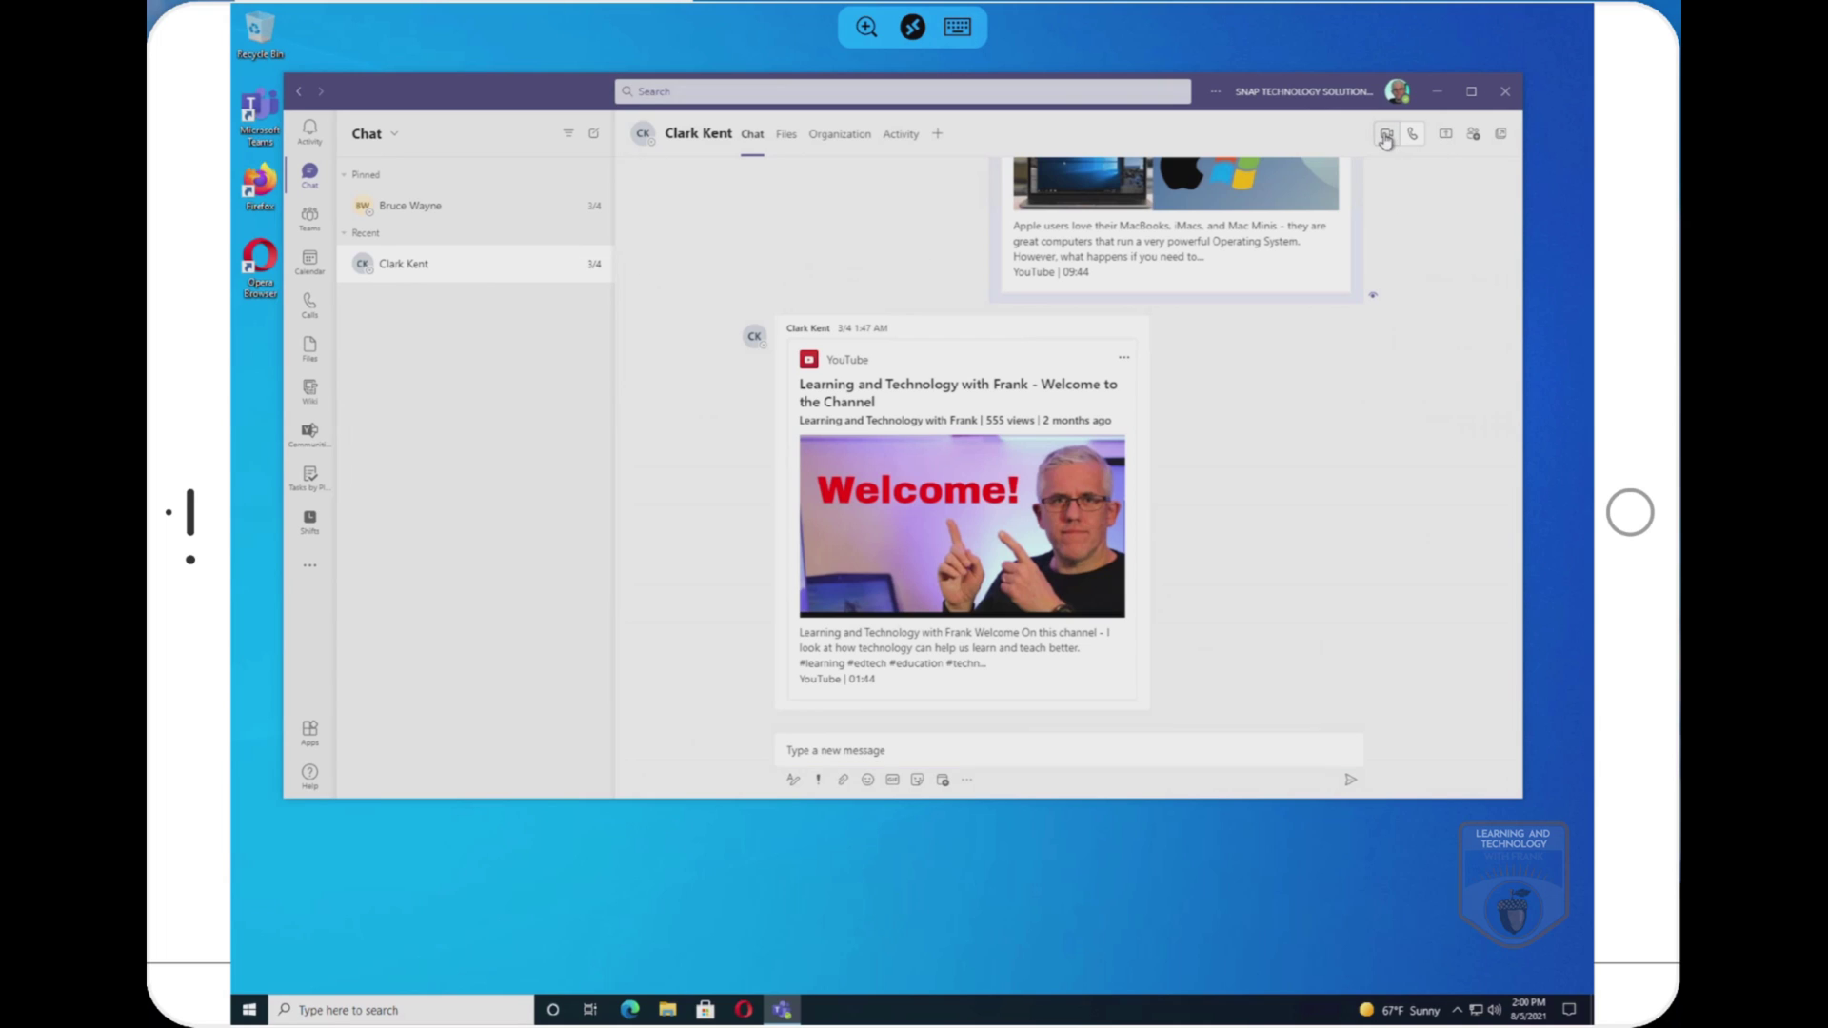